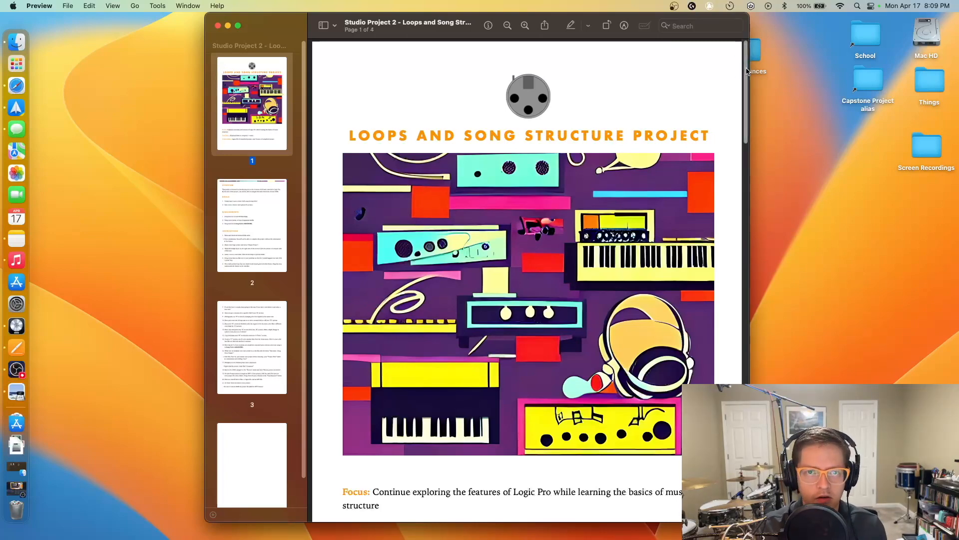
- Scroll the project brief and highlight the Deliverables file types, including .logicx
{"action": "scroll", "coordinate": [719, 103], "scroll_direction": "down", "scroll_amount": 5}
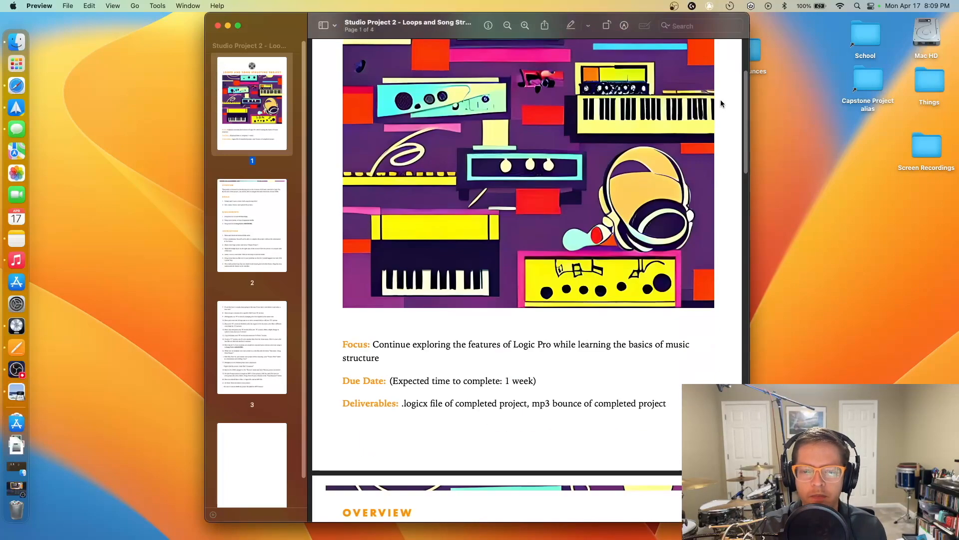
{"action": "scroll", "coordinate": [743, 80], "scroll_direction": "up", "scroll_amount": 2}
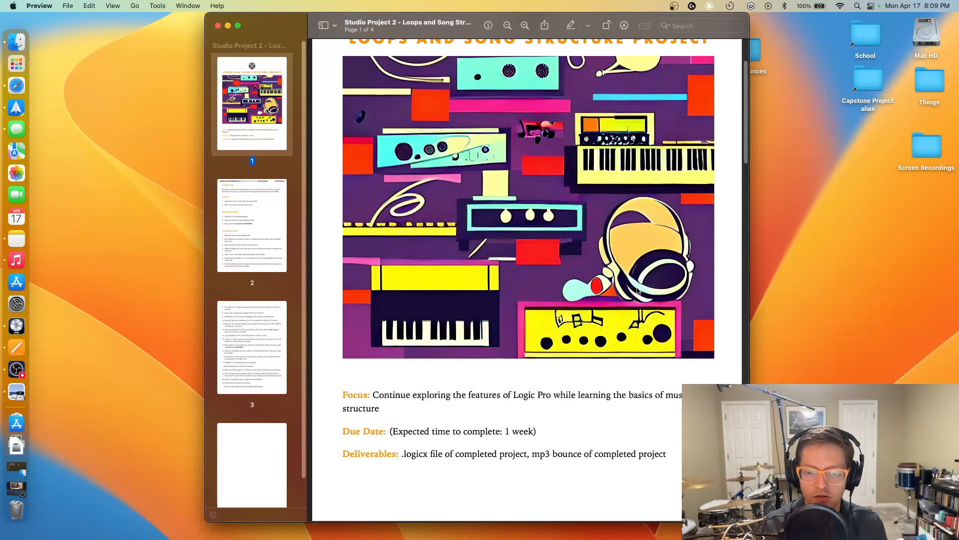
{"action": "scroll", "coordinate": [528, 332], "scroll_direction": "down", "scroll_amount": 5}
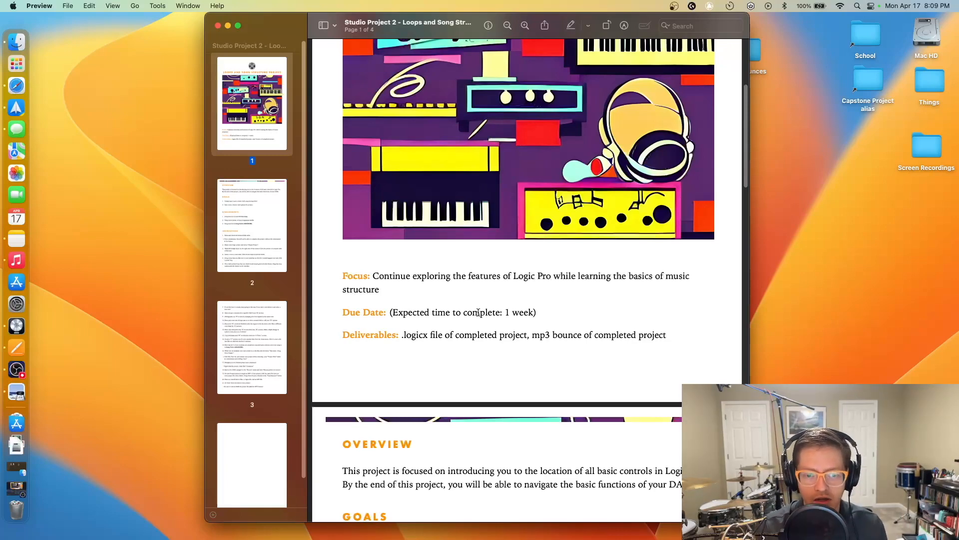
{"action": "scroll", "coordinate": [505, 318], "scroll_direction": "down", "scroll_amount": 2}
{"action": "left_click_drag", "start_coordinate": [402, 290], "coordinate": [650, 296]}
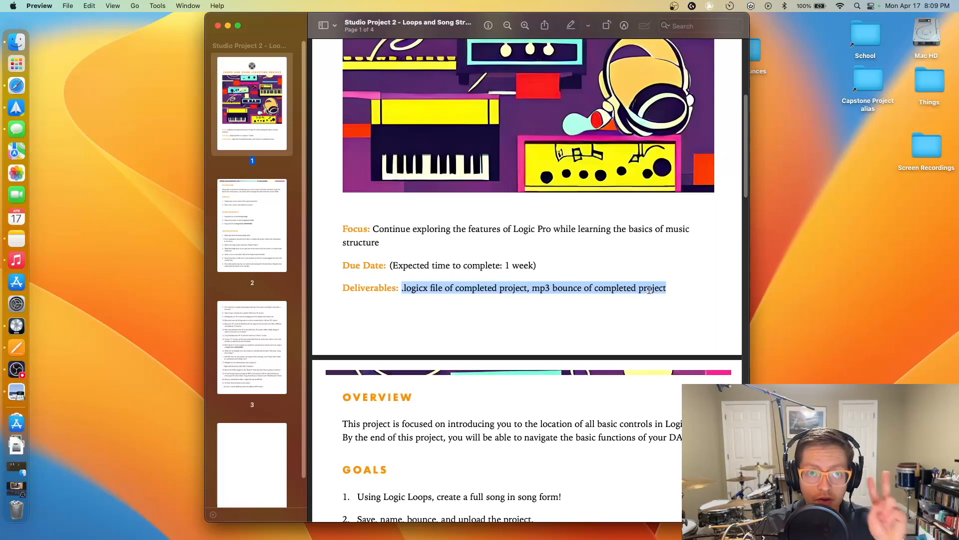
{"action": "left_click", "coordinate": [599, 278]}
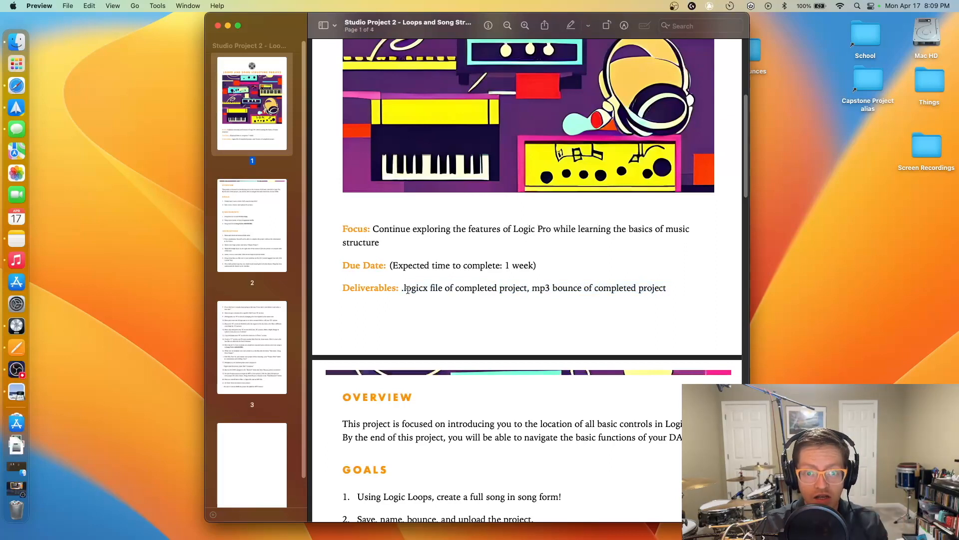
{"action": "left_click_drag", "start_coordinate": [426, 287], "coordinate": [401, 292]}
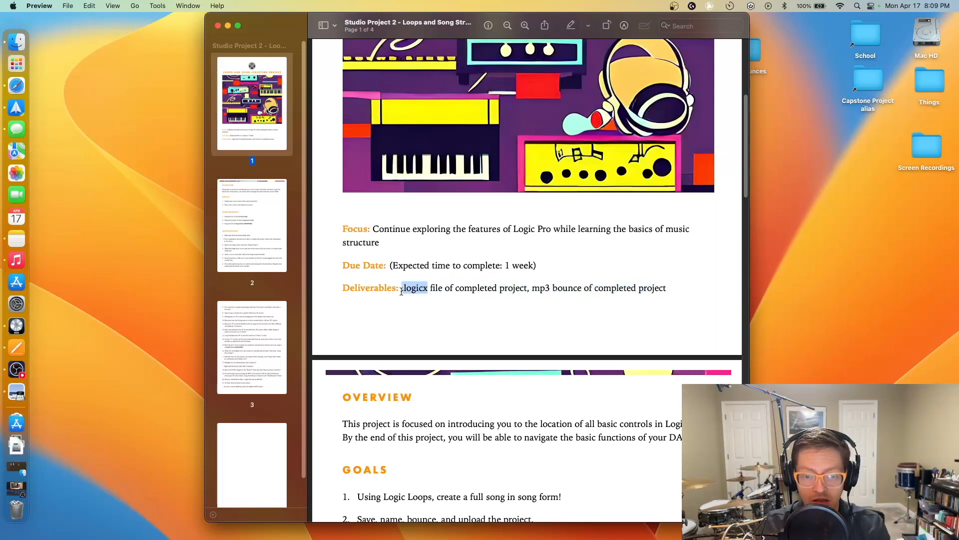
{"action": "left_click", "coordinate": [582, 292]}
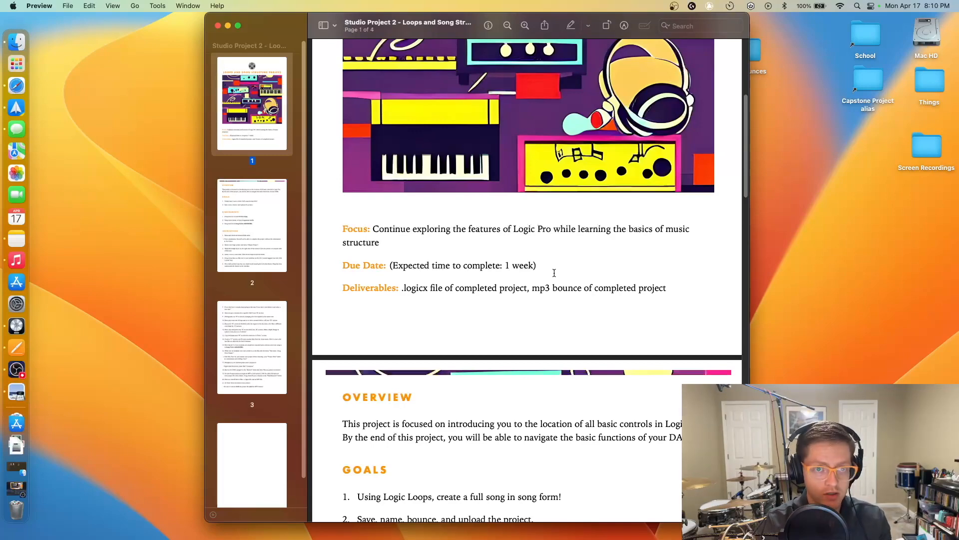
- Highlight page 2's first goal about song form, then bring up the Pages textbook
{"action": "scroll", "coordinate": [535, 294], "scroll_direction": "down", "scroll_amount": 10}
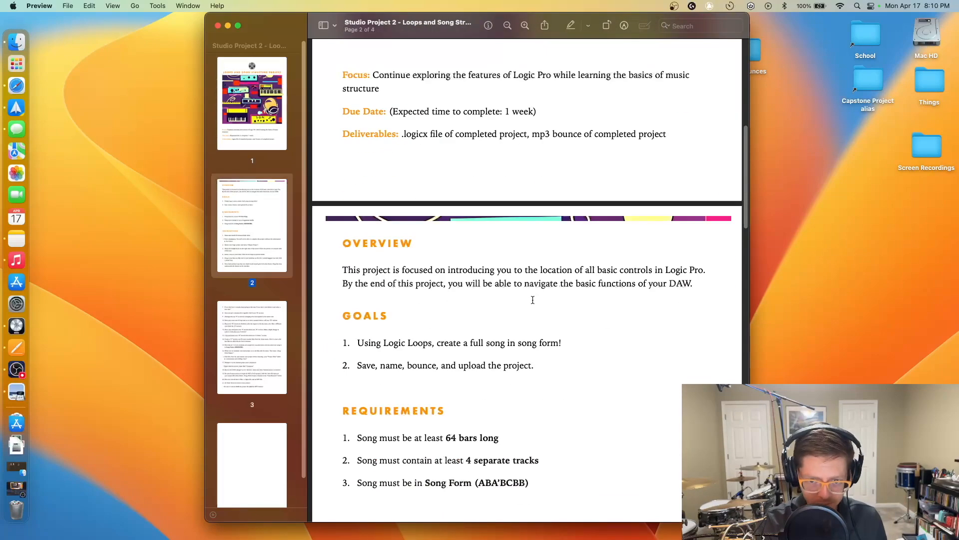
{"action": "scroll", "coordinate": [449, 165], "scroll_direction": "down", "scroll_amount": 3}
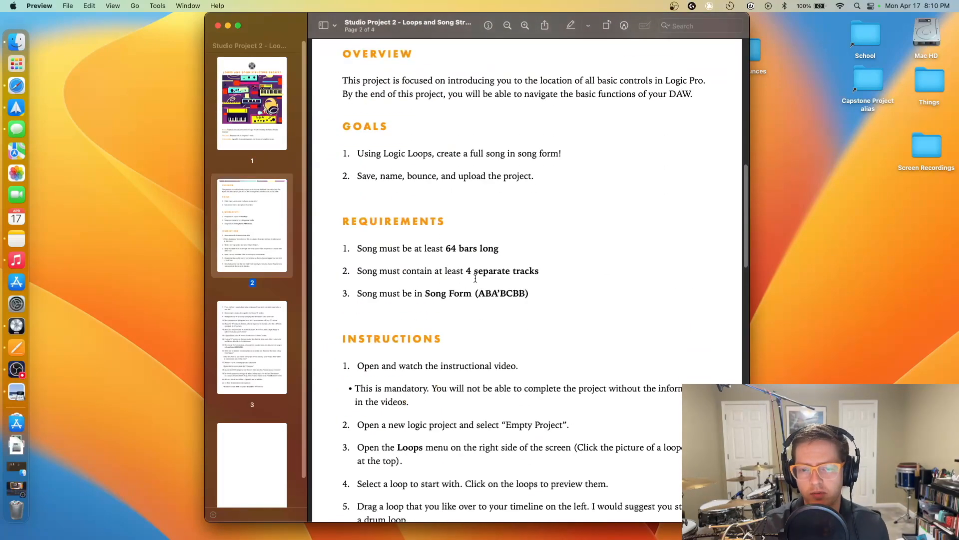
{"action": "left_click_drag", "start_coordinate": [365, 148], "coordinate": [654, 154]}
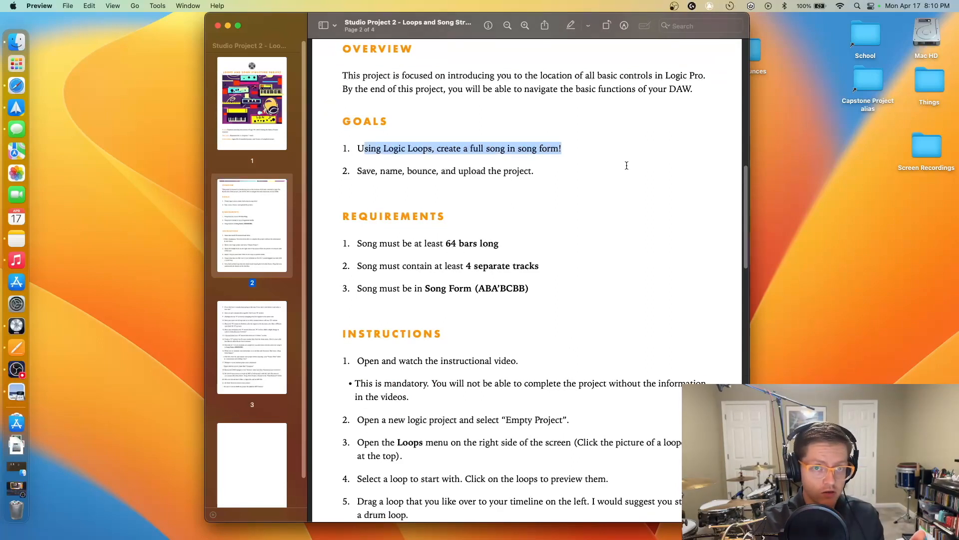
{"action": "left_click", "coordinate": [522, 262]}
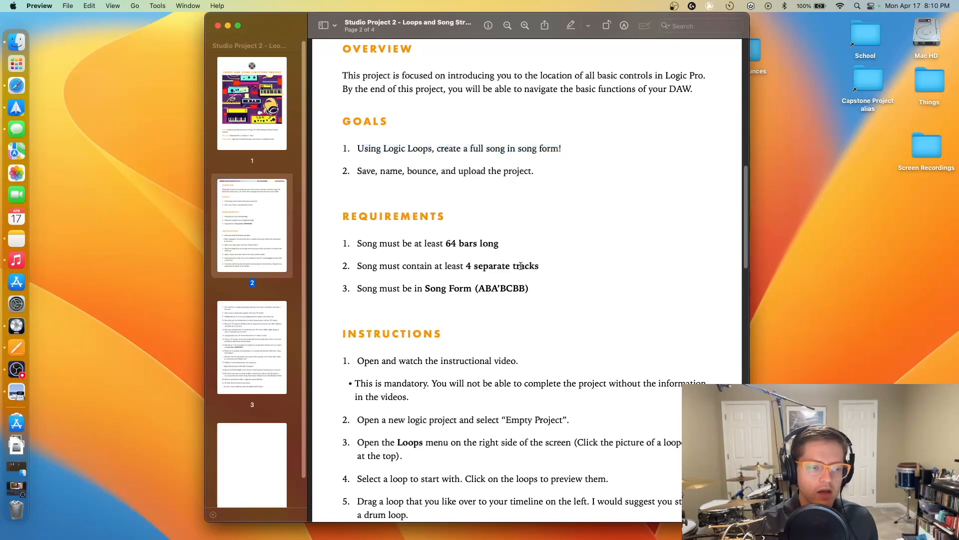
{"action": "left_click", "coordinate": [17, 345]}
{"action": "scroll", "coordinate": [646, 275], "scroll_direction": "down", "scroll_amount": 15}
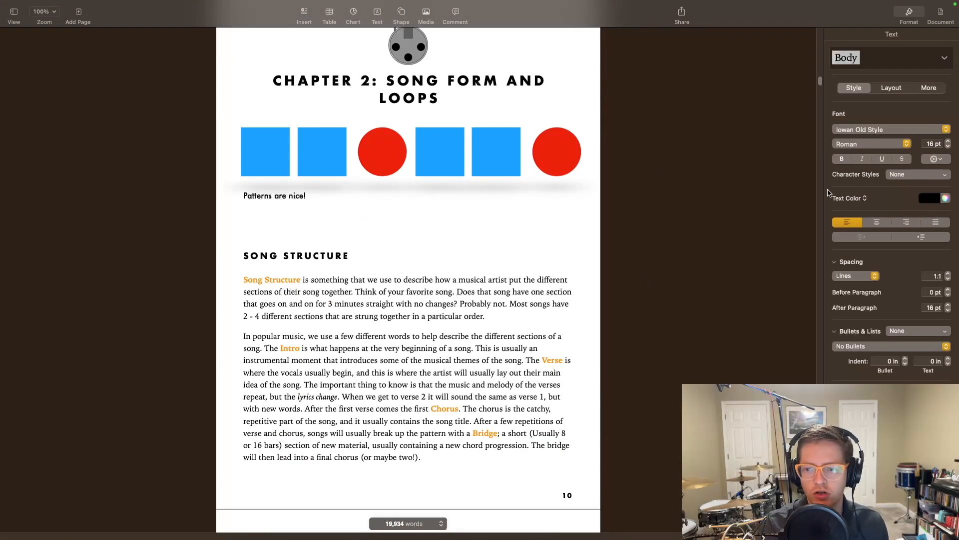
- Skim Chapter 2's song structure pages, then switch back to the Preview brief's desktop Space
{"action": "left_click_drag", "start_coordinate": [821, 83], "coordinate": [824, 112]}
{"action": "key", "text": "ctrl+Left"}
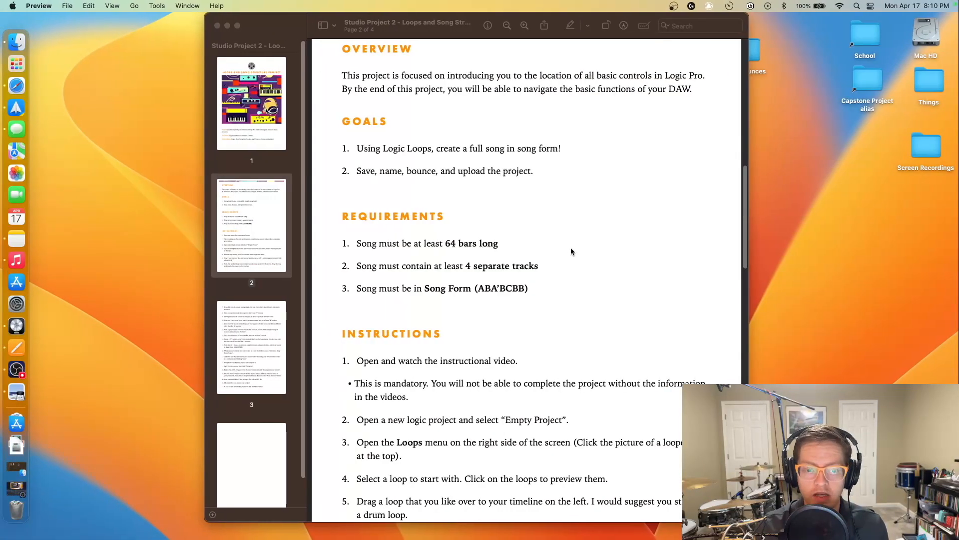
- Highlight Goal 2 and the Requirements list, then switch to the full-screen Pages textbook
{"action": "left_click_drag", "start_coordinate": [356, 171], "coordinate": [325, 173]}
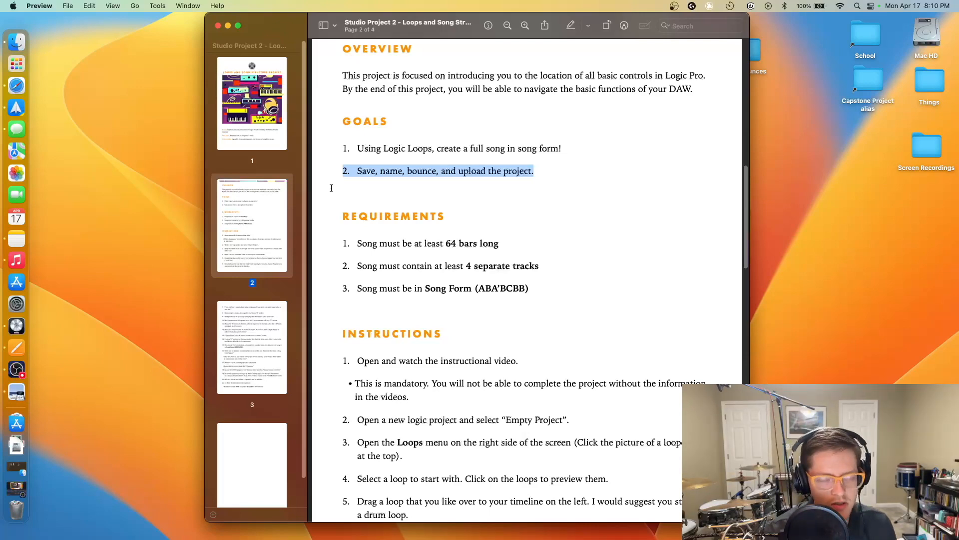
{"action": "left_click", "coordinate": [388, 208]}
{"action": "scroll", "coordinate": [389, 208], "scroll_direction": "down", "scroll_amount": 5}
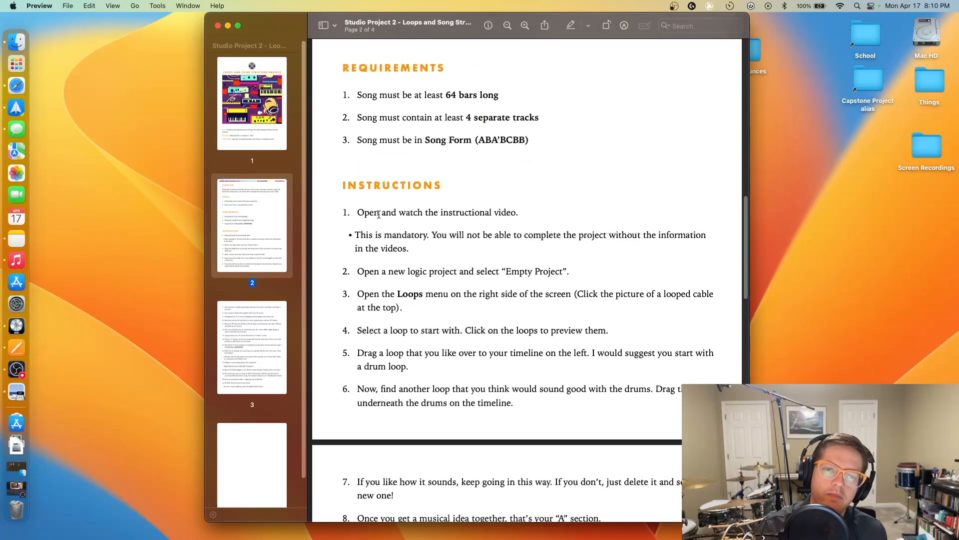
{"action": "left_click_drag", "start_coordinate": [533, 142], "coordinate": [268, 65]}
{"action": "left_click_drag", "start_coordinate": [357, 75], "coordinate": [349, 67]}
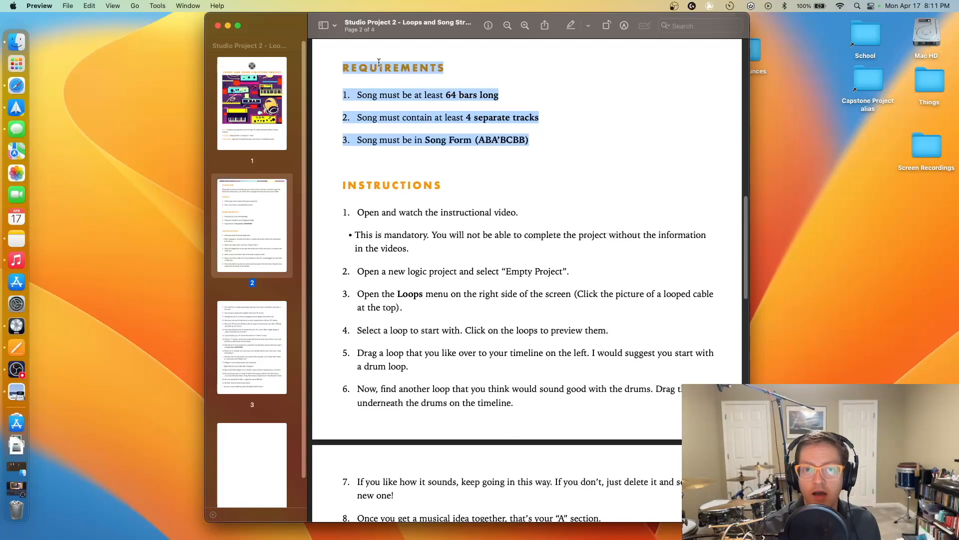
{"action": "key", "text": "ctrl+Right"}
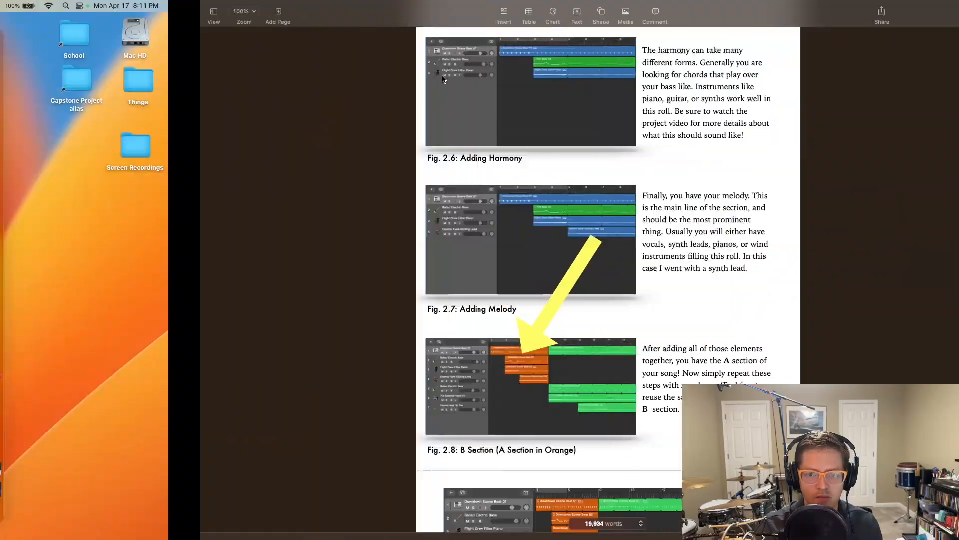
- Scroll up and select the Elements of Music heading and paragraphs, then return to Preview
{"action": "scroll", "coordinate": [343, 139], "scroll_direction": "up", "scroll_amount": 10}
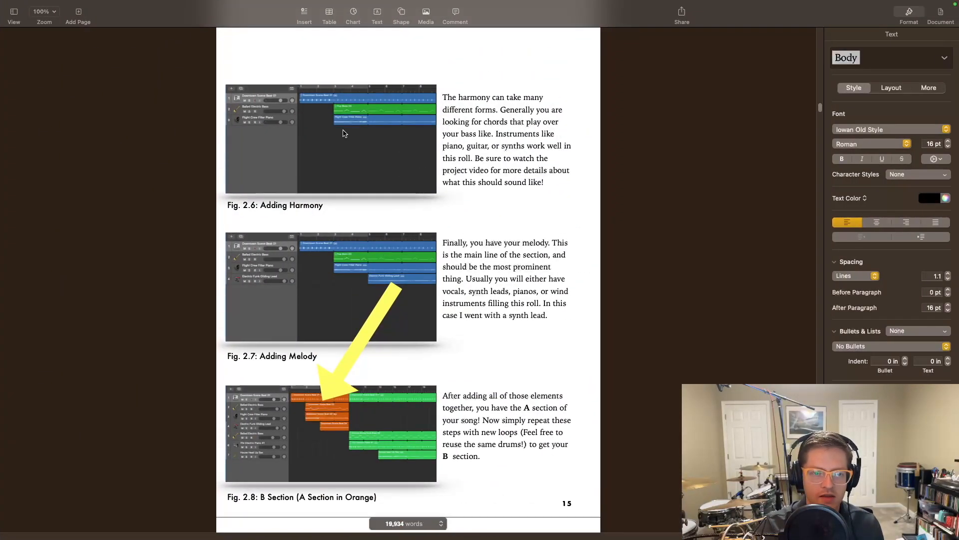
{"action": "scroll", "coordinate": [341, 133], "scroll_direction": "up", "scroll_amount": 6}
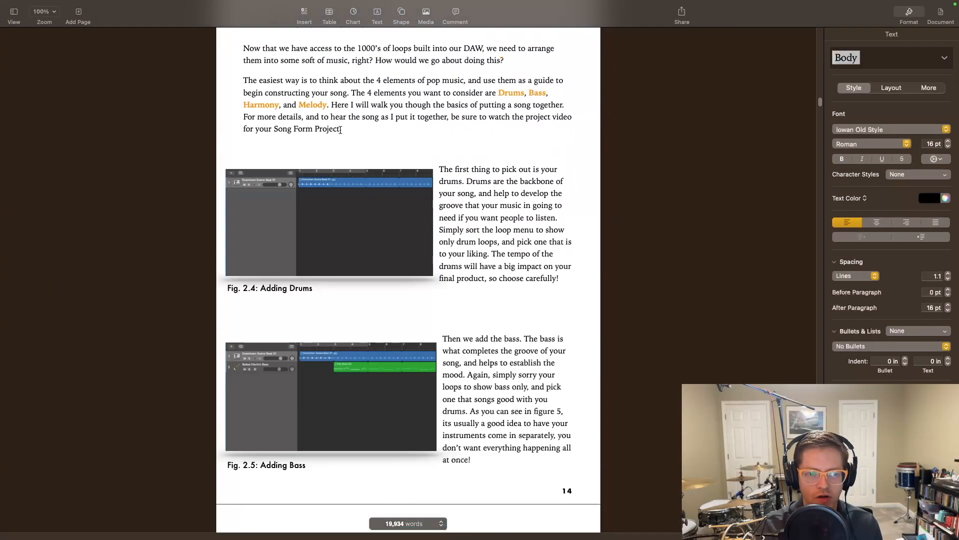
{"action": "left_click", "coordinate": [247, 187]}
{"action": "left_click_drag", "start_coordinate": [247, 184], "coordinate": [638, 317]}
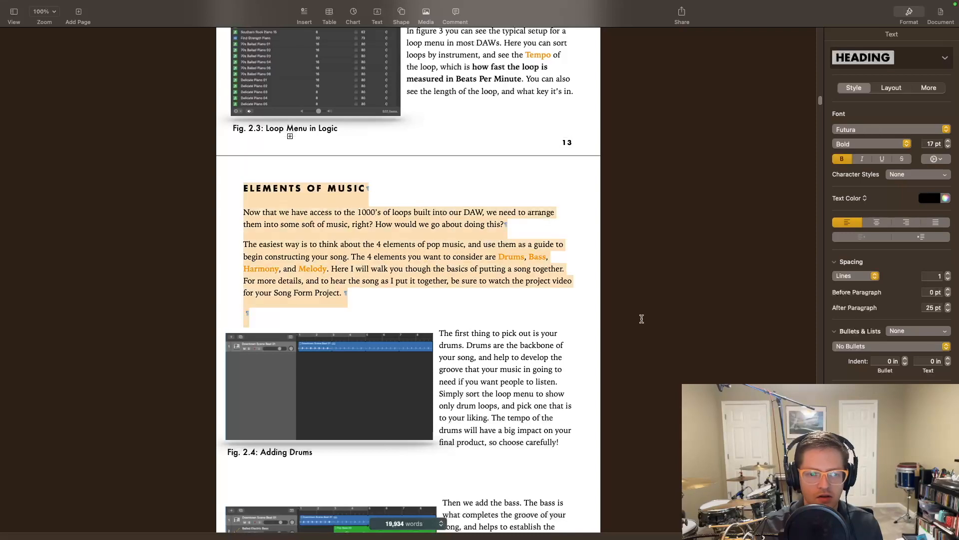
{"action": "left_click", "coordinate": [635, 302]}
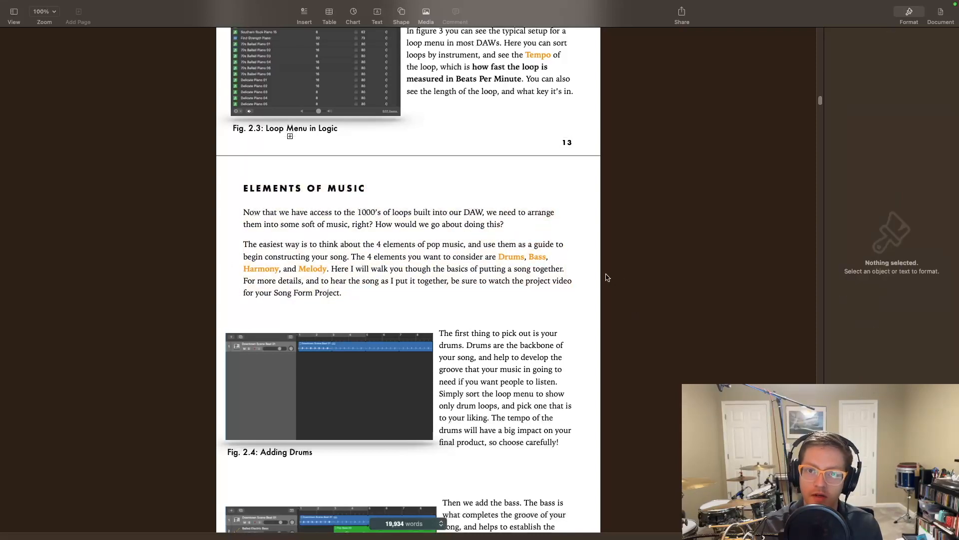
{"action": "key", "text": "ctrl+Left"}
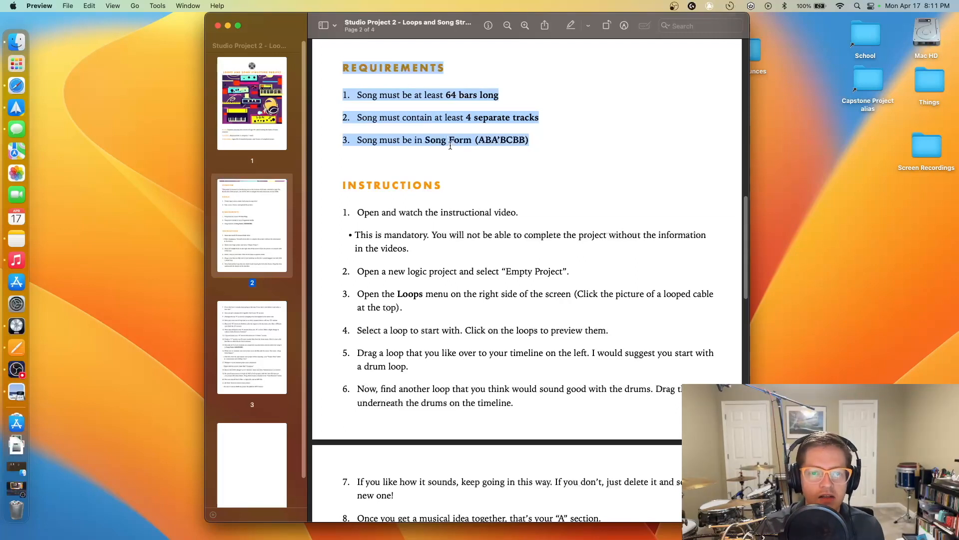
- Highlight the Song Form (ABA'BCBB) requirement and Instructions 1–2, then switch to Logic Pro
{"action": "left_click_drag", "start_coordinate": [529, 141], "coordinate": [428, 144]}
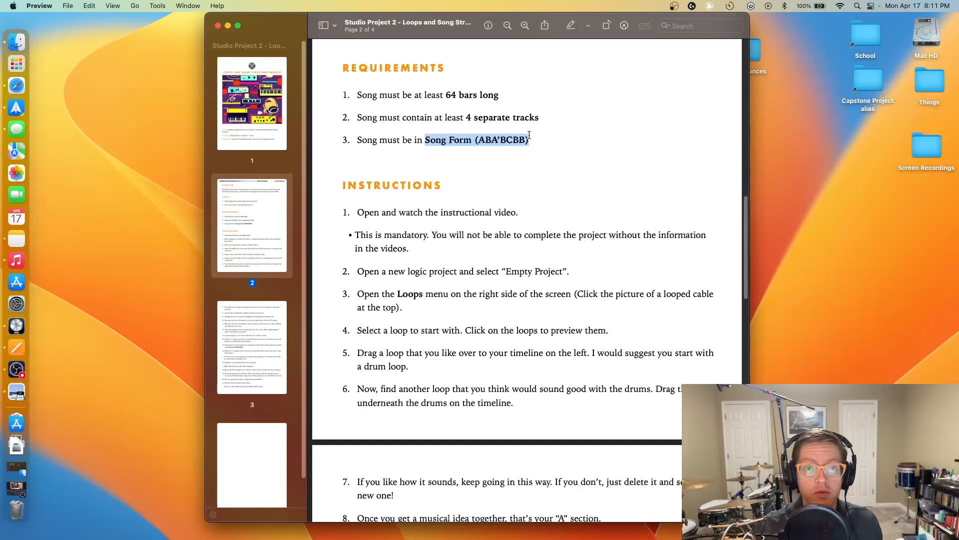
{"action": "scroll", "coordinate": [515, 187], "scroll_direction": "down", "scroll_amount": 5}
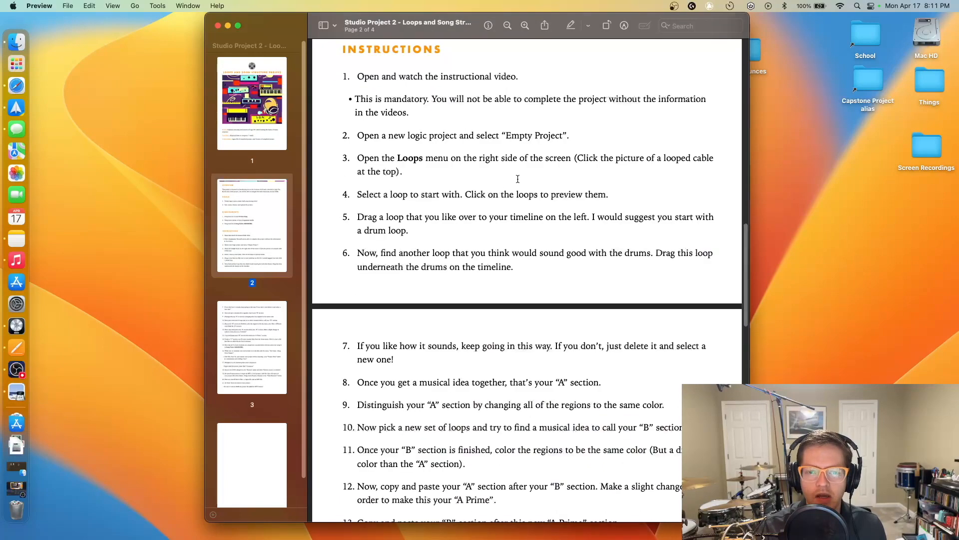
{"action": "left_click_drag", "start_coordinate": [356, 80], "coordinate": [536, 120]}
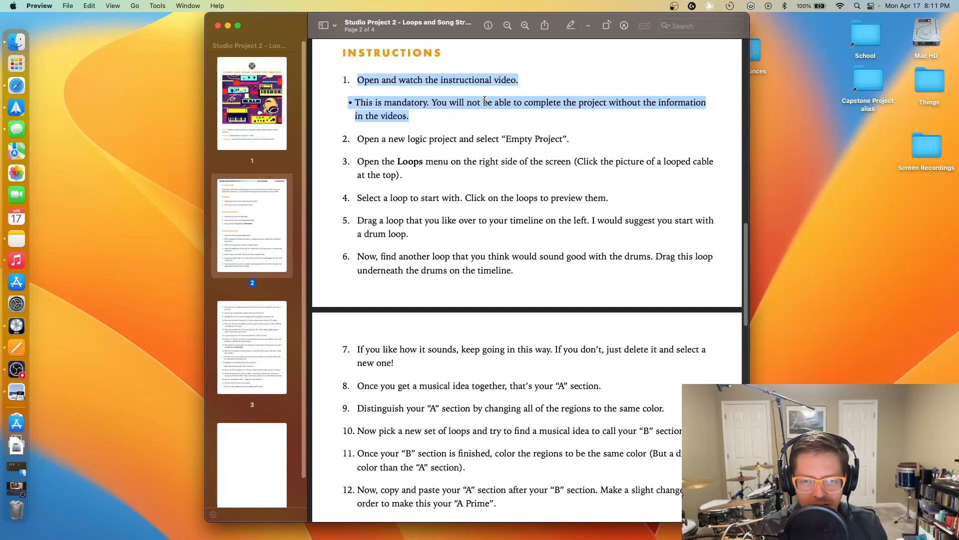
{"action": "left_click", "coordinate": [483, 117]}
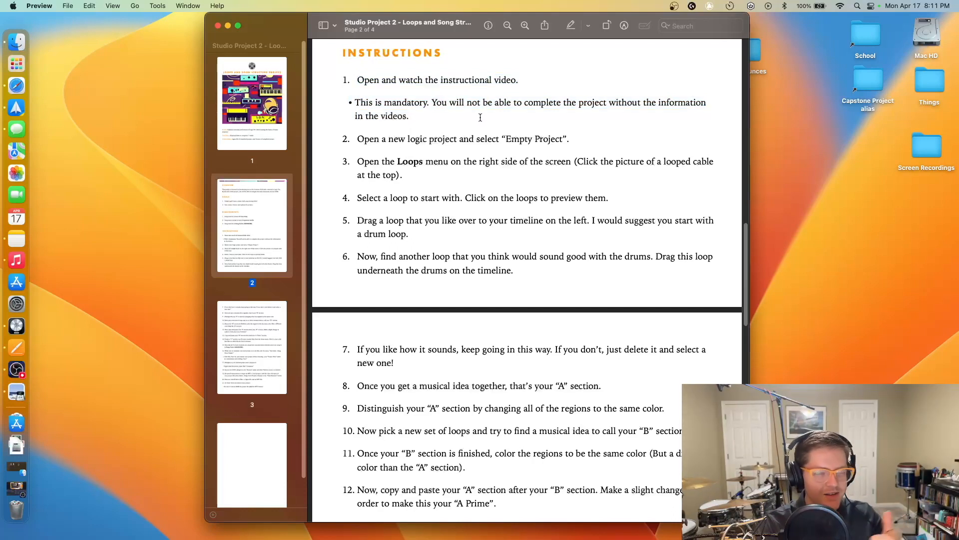
{"action": "left_click_drag", "start_coordinate": [354, 137], "coordinate": [635, 137]}
{"action": "left_click", "coordinate": [635, 136]}
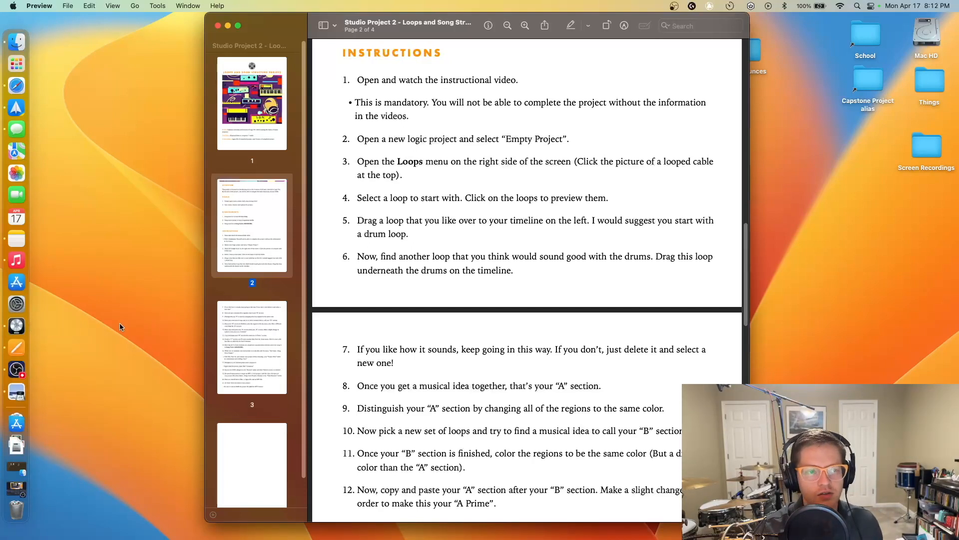
{"action": "left_click", "coordinate": [16, 326]}
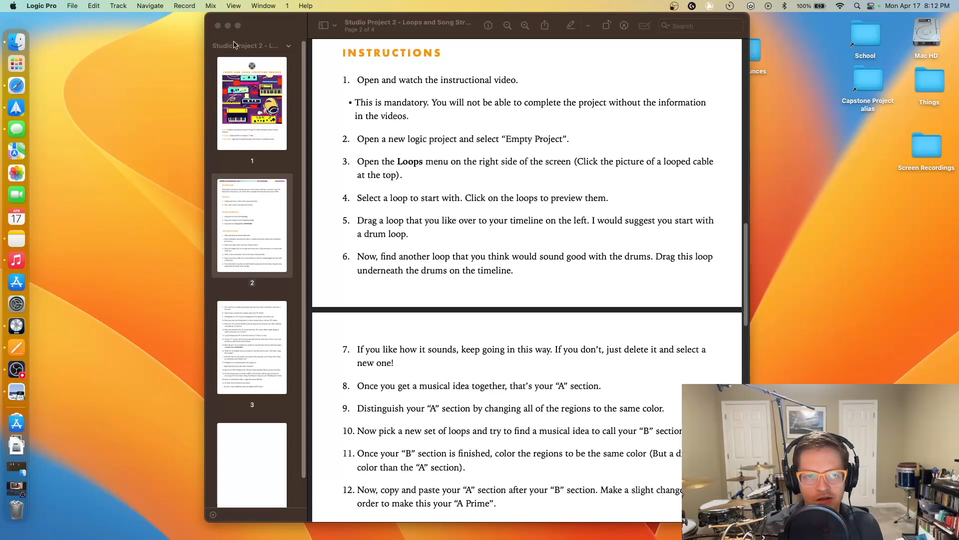
- Create a new project with a Classic Electric Piano software instrument track, shrink the window, hide the Inspector
{"action": "left_click", "coordinate": [250, 36]}
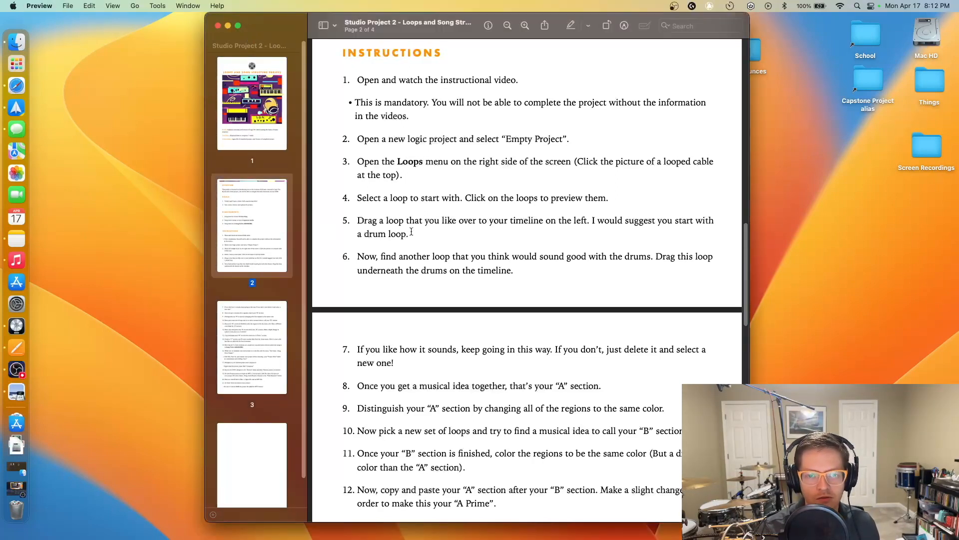
{"action": "left_click", "coordinate": [25, 324]}
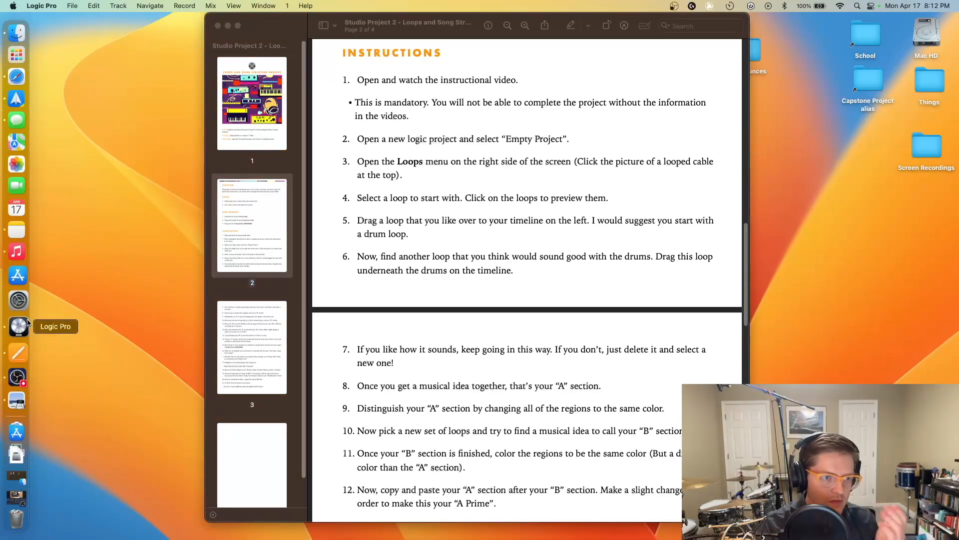
{"action": "left_click", "coordinate": [72, 6]}
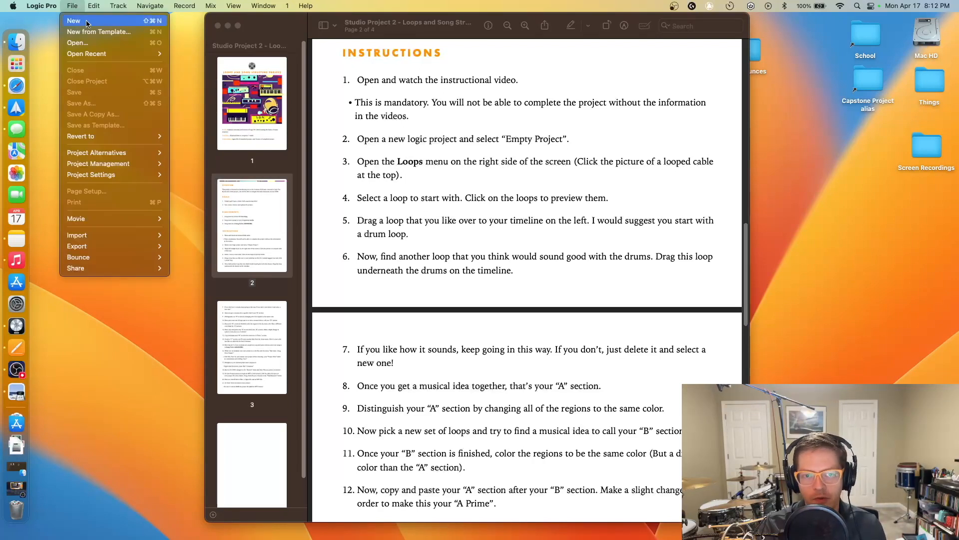
{"action": "left_click", "coordinate": [417, 121]}
{"action": "left_click", "coordinate": [16, 326]}
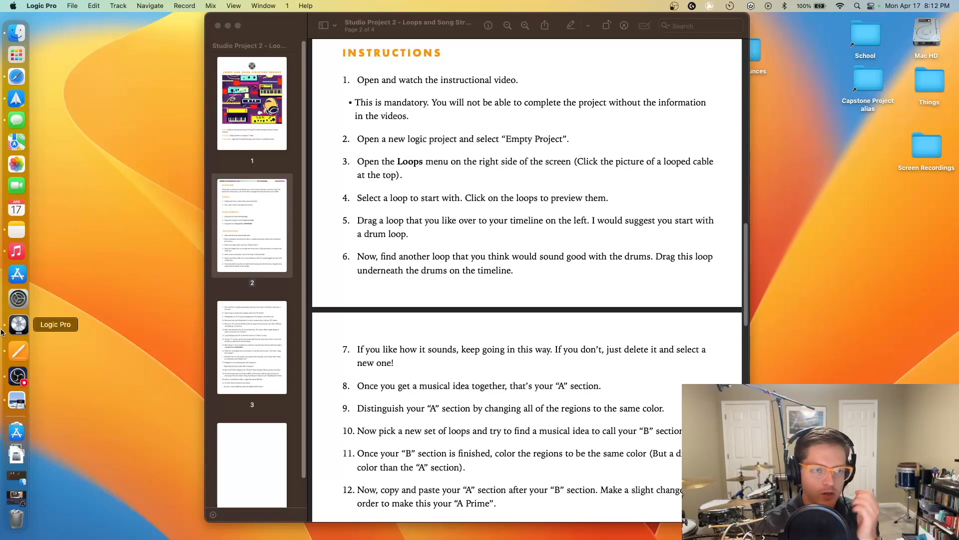
{"action": "left_click", "coordinate": [72, 5]}
{"action": "left_click", "coordinate": [86, 22]}
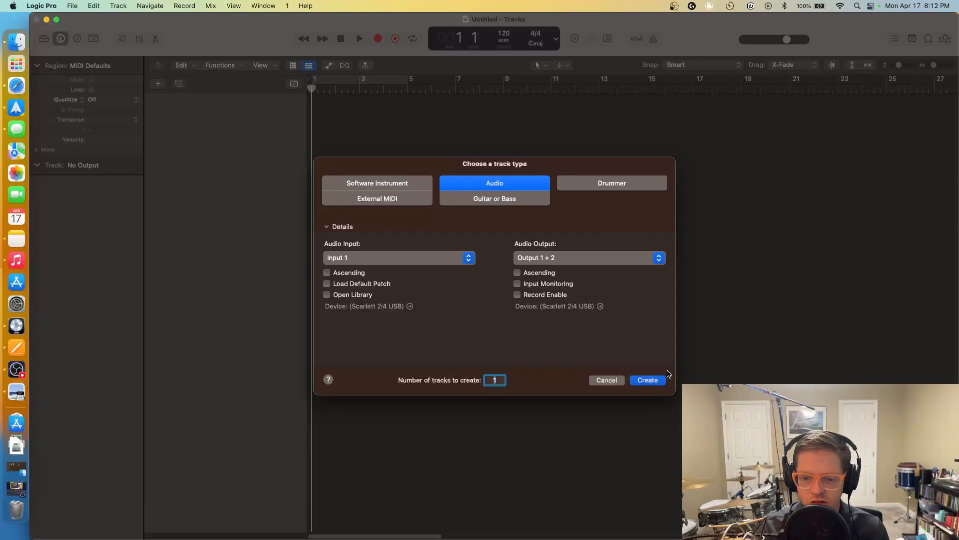
{"action": "left_click", "coordinate": [348, 183]}
{"action": "left_click", "coordinate": [652, 382]}
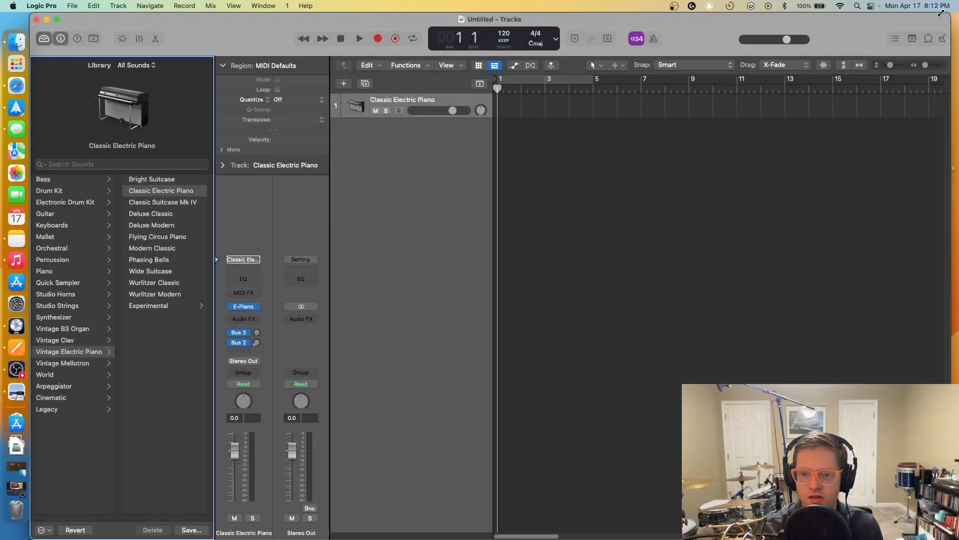
{"action": "double_click", "coordinate": [949, 18]}
{"action": "left_click", "coordinate": [60, 39]}
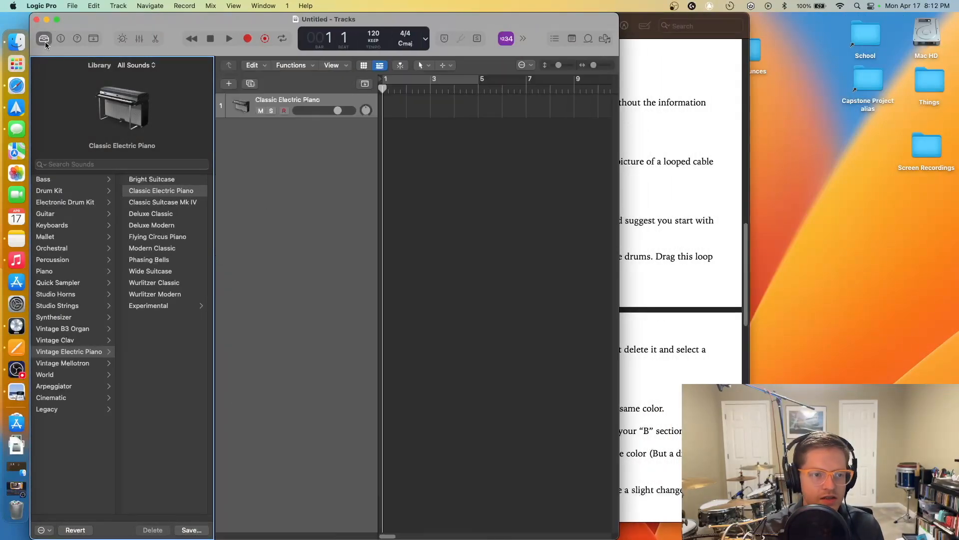
- Hide Logic's library and the brief's page thumbnails sidebar
{"action": "left_click", "coordinate": [44, 39]}
{"action": "left_click", "coordinate": [651, 25]}
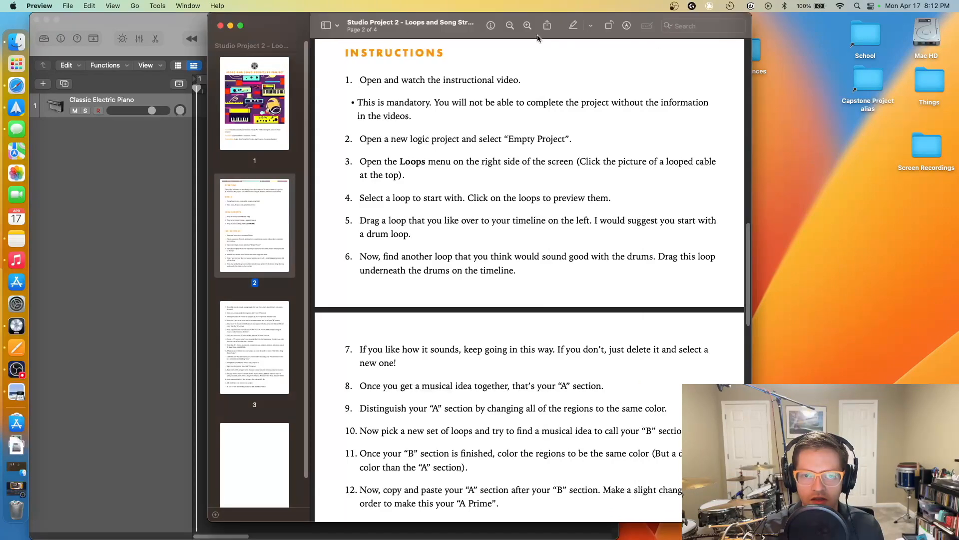
{"action": "left_click", "coordinate": [325, 26]}
{"action": "left_click", "coordinate": [324, 26]}
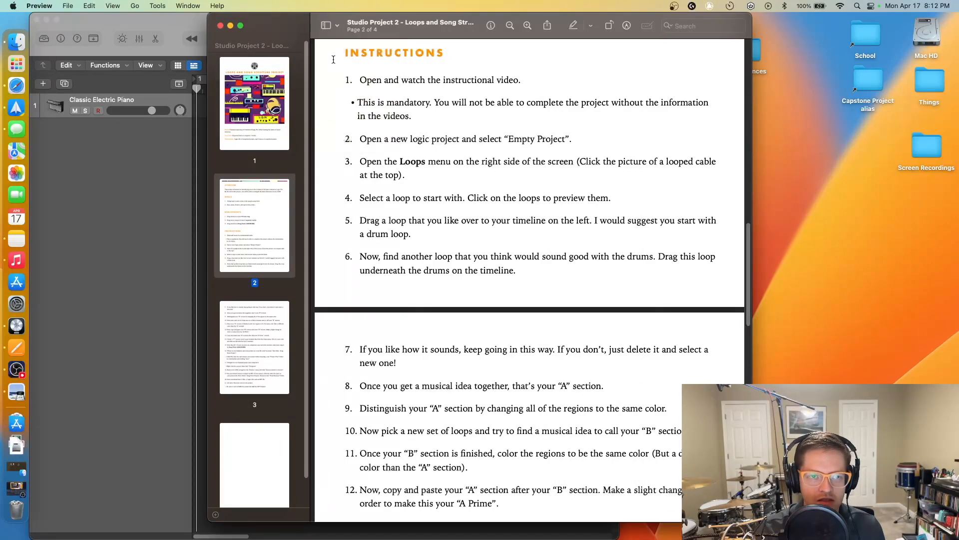
{"action": "left_click", "coordinate": [325, 26]}
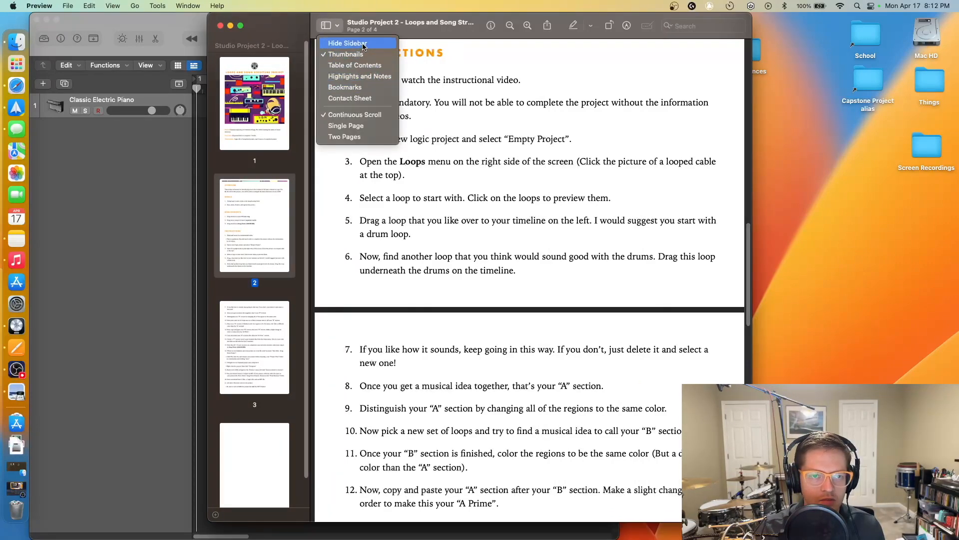
{"action": "left_click", "coordinate": [356, 44]}
- Narrow the brief's window and move it to the screen's right side beside Logic
{"action": "scroll", "coordinate": [356, 52], "scroll_direction": "up", "scroll_amount": 3}
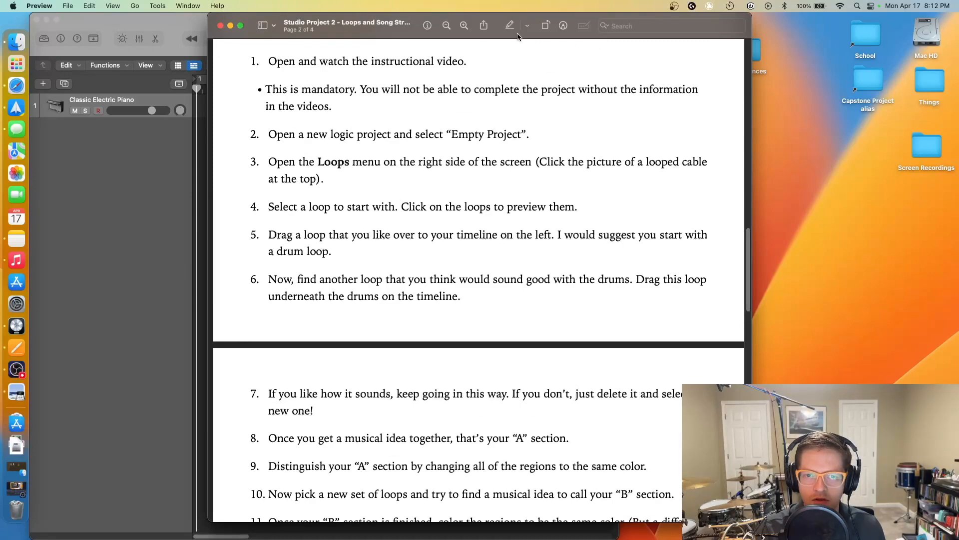
{"action": "left_click_drag", "start_coordinate": [207, 47], "coordinate": [396, 47]}
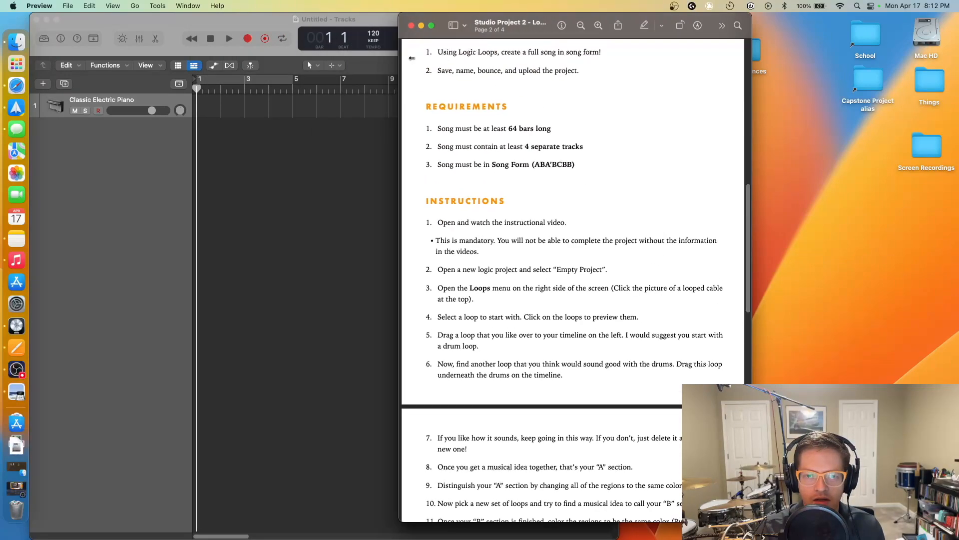
{"action": "left_click_drag", "start_coordinate": [550, 22], "coordinate": [794, 3]}
{"action": "left_click_drag", "start_coordinate": [641, 180], "coordinate": [612, 180]}
- Scroll the brief to page 3's Instructions 7–13, then open Logic's Apple Loops browser
{"action": "left_click", "coordinate": [453, 245]}
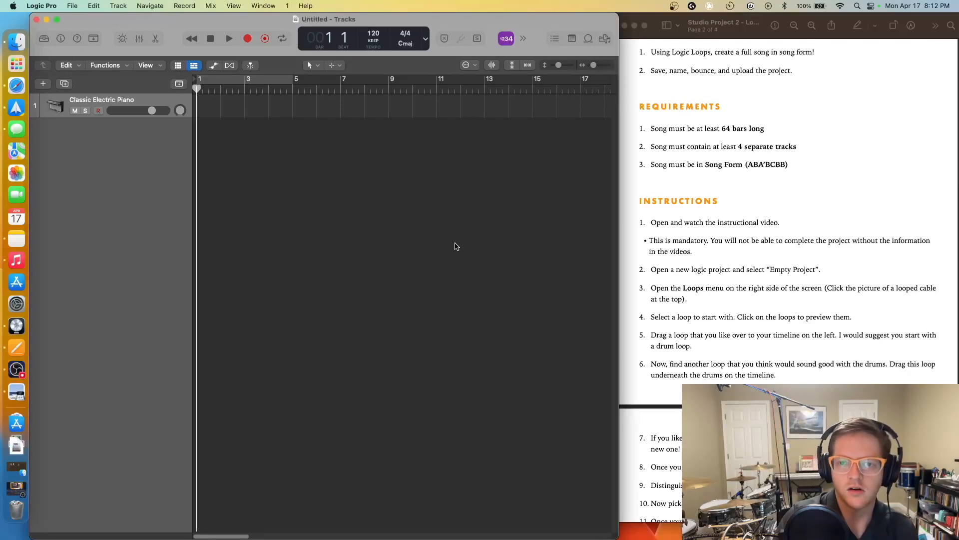
{"action": "left_click", "coordinate": [766, 198]}
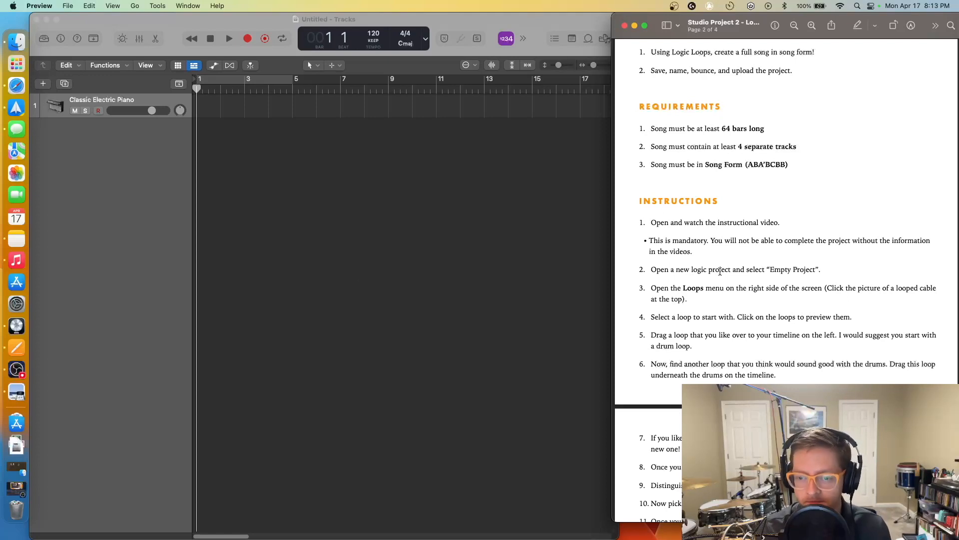
{"action": "scroll", "coordinate": [717, 267], "scroll_direction": "down", "scroll_amount": 8}
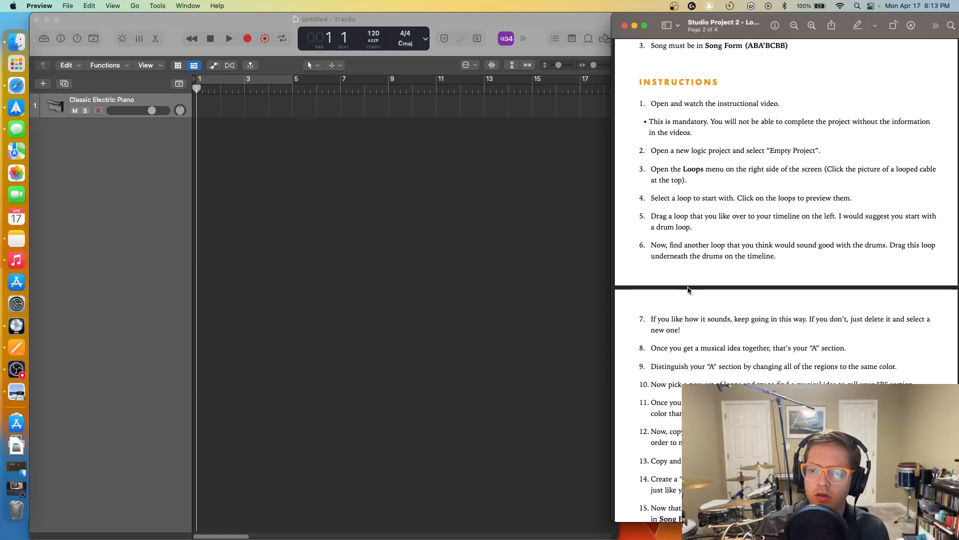
{"action": "scroll", "coordinate": [687, 284], "scroll_direction": "down", "scroll_amount": 2}
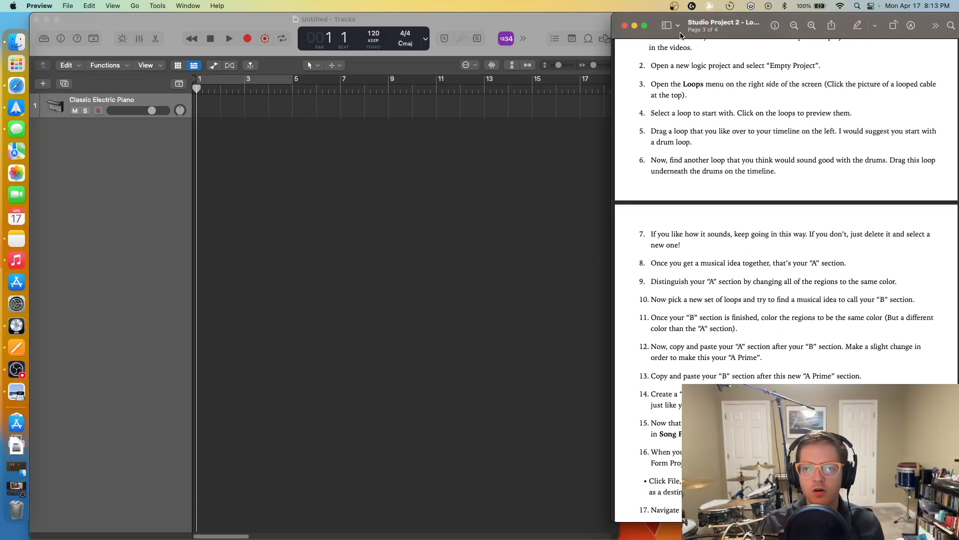
{"action": "left_click_drag", "start_coordinate": [659, 31], "coordinate": [668, 28]}
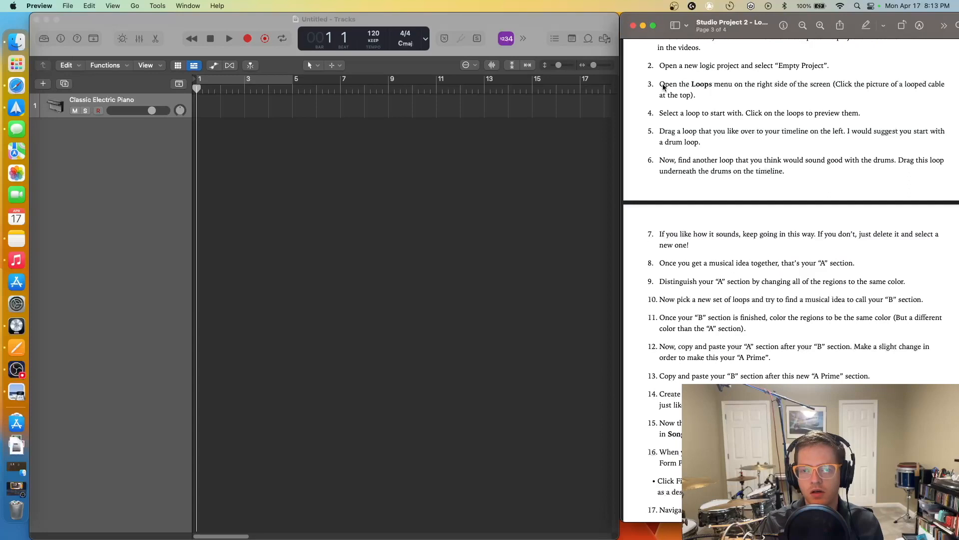
{"action": "left_click", "coordinate": [588, 39]}
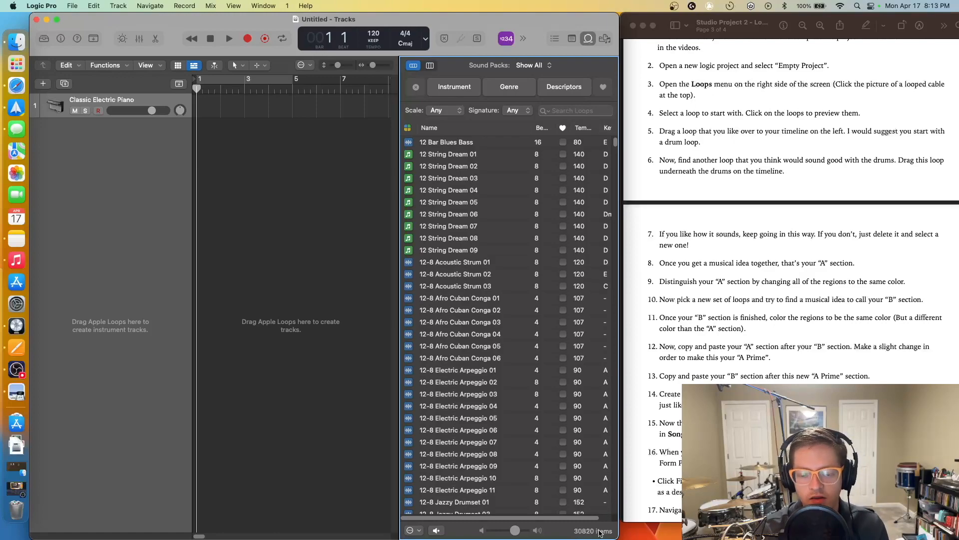
- Browse the 30,820-loop Apple Loops list, then close the loop browser
{"action": "scroll", "coordinate": [579, 310], "scroll_direction": "down", "scroll_amount": 10}
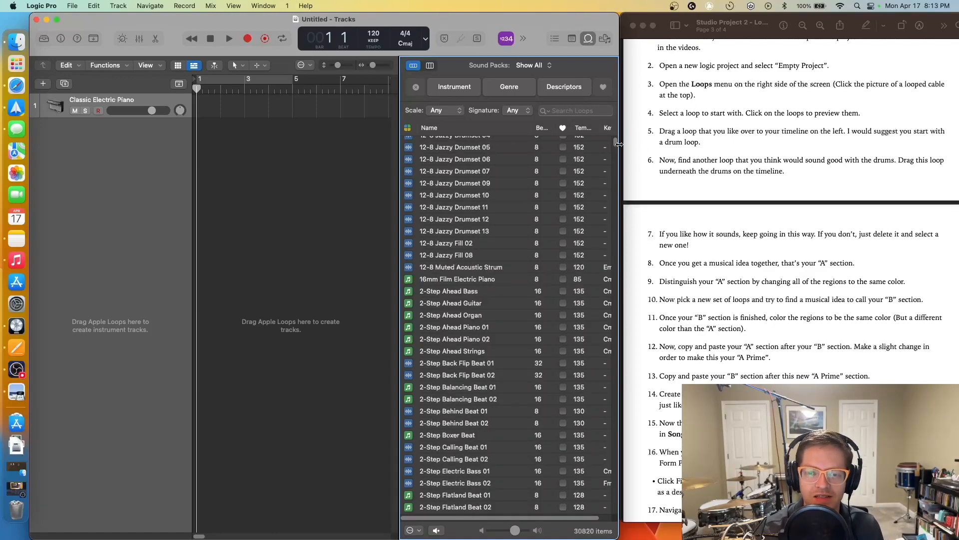
{"action": "scroll", "coordinate": [615, 147], "scroll_direction": "down", "scroll_amount": 15}
{"action": "left_click_drag", "start_coordinate": [615, 152], "coordinate": [560, 14]}
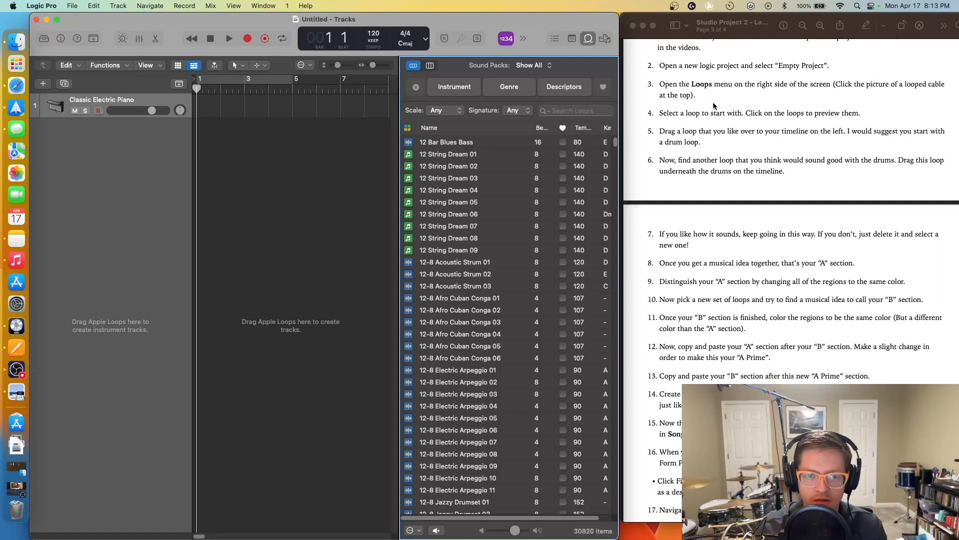
{"action": "left_click", "coordinate": [588, 38]}
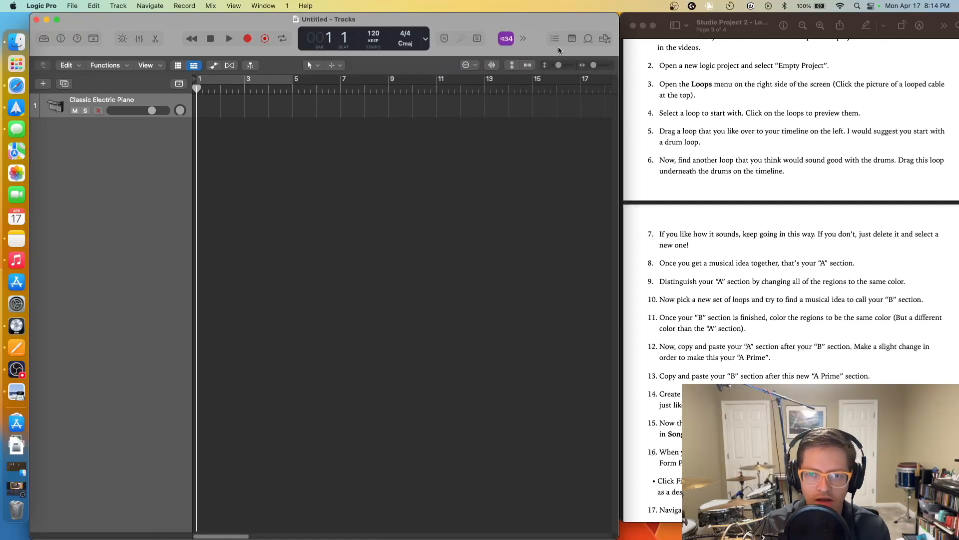
- Zoom out to set the playhead at bar 65, then zoom back to bars 1–21
{"action": "left_click_drag", "start_coordinate": [594, 66], "coordinate": [590, 70]}
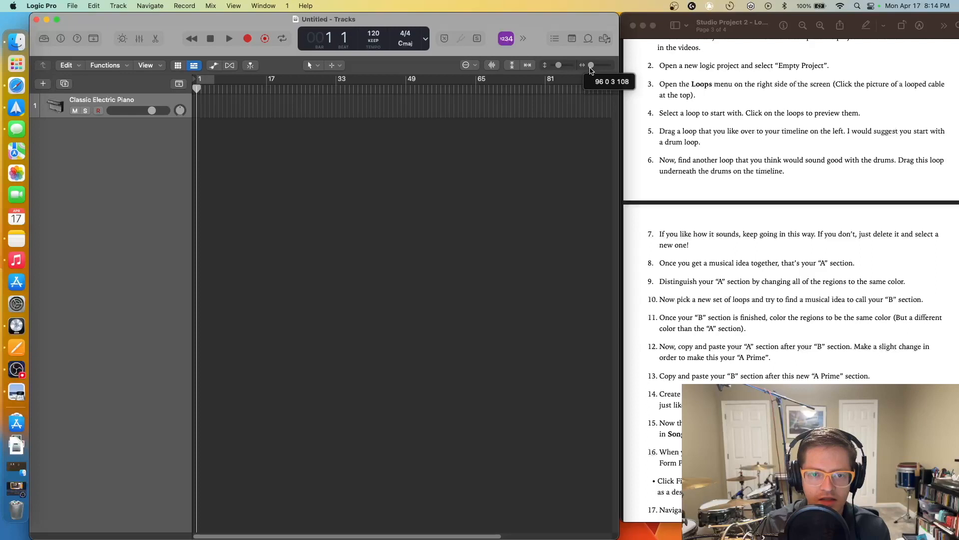
{"action": "left_click", "coordinate": [476, 89]}
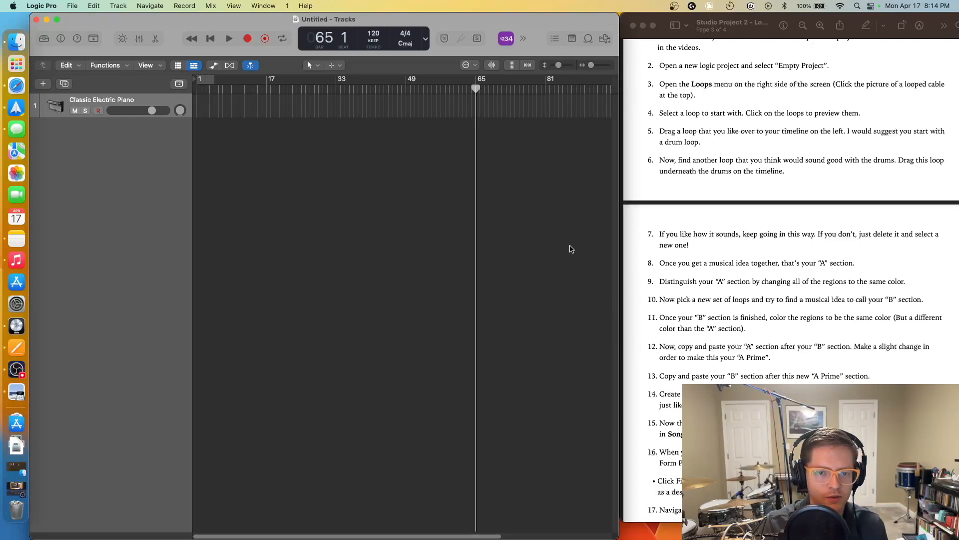
{"action": "left_click_drag", "start_coordinate": [592, 70], "coordinate": [600, 72]}
{"action": "left_click_drag", "start_coordinate": [406, 537], "coordinate": [162, 534]}
{"action": "left_click_drag", "start_coordinate": [596, 66], "coordinate": [594, 66]}
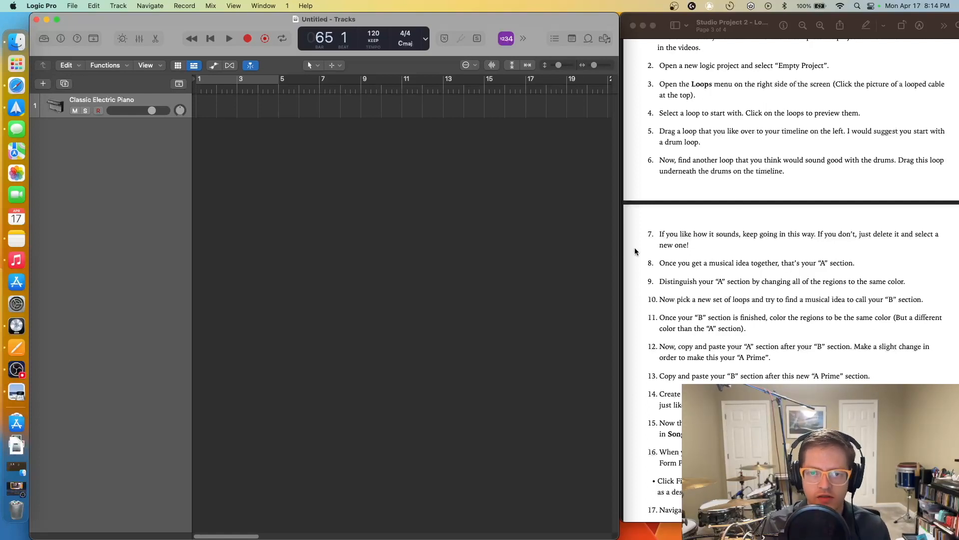
- Shift the Logic window, scroll the brief to step 16, and reopen Apple Loops
{"action": "left_click_drag", "start_coordinate": [541, 20], "coordinate": [538, 23]}
{"action": "scroll", "coordinate": [738, 182], "scroll_direction": "down", "scroll_amount": 3}
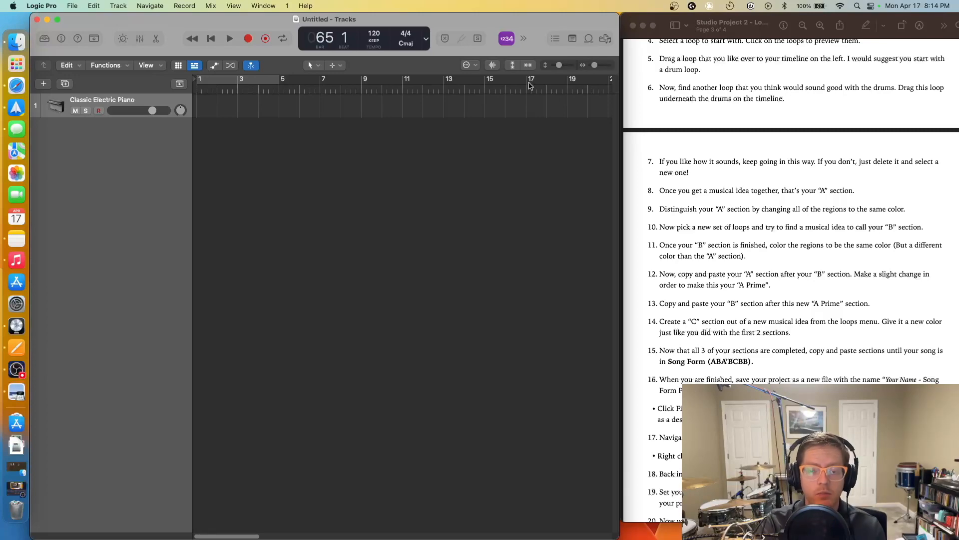
{"action": "left_click", "coordinate": [587, 40]}
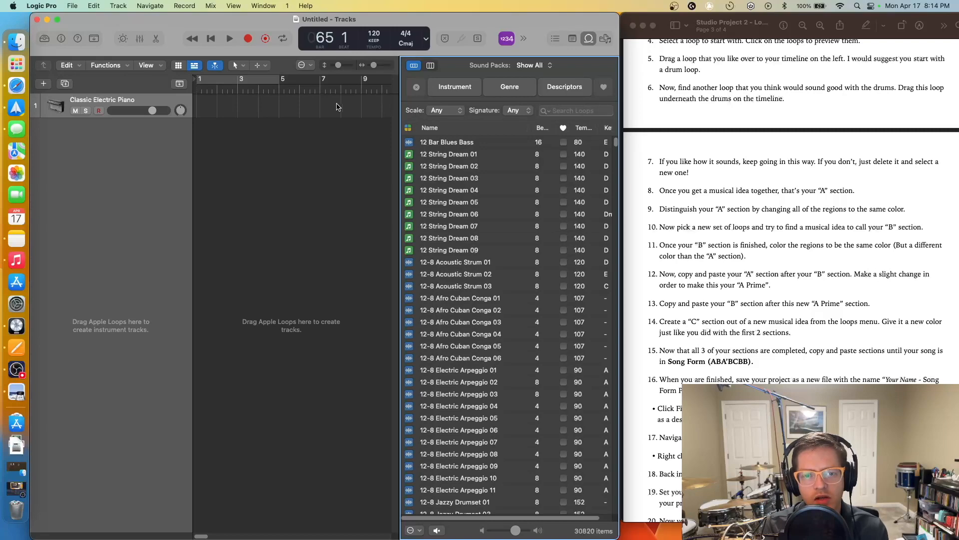
- Filter the Loop Browser by instrument category to show only drum loops
{"action": "left_click", "coordinate": [465, 95]}
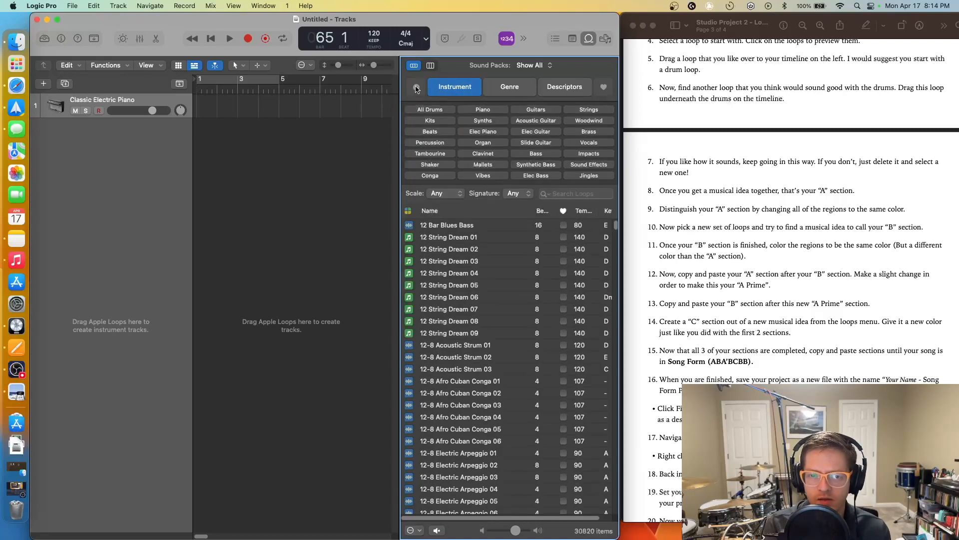
{"action": "left_click", "coordinate": [552, 89]}
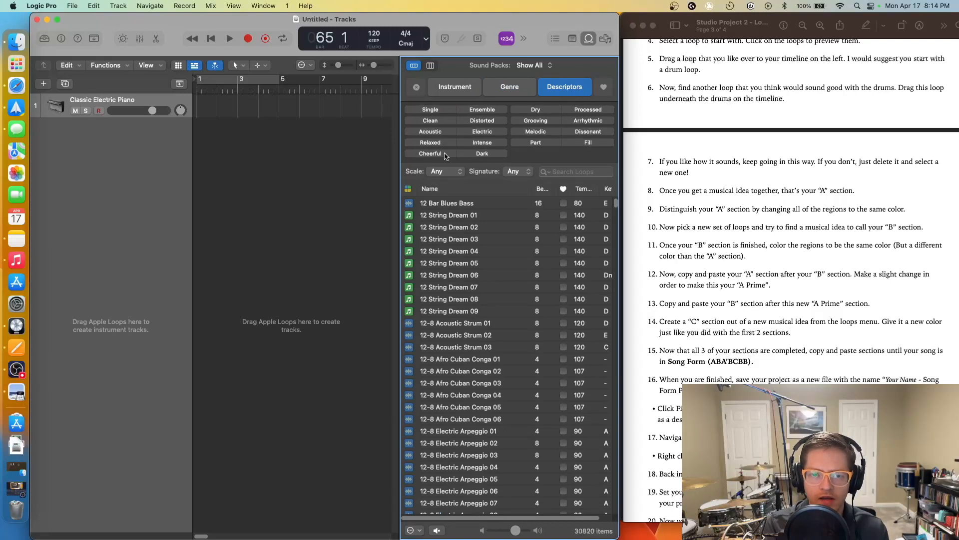
{"action": "left_click", "coordinate": [467, 95]}
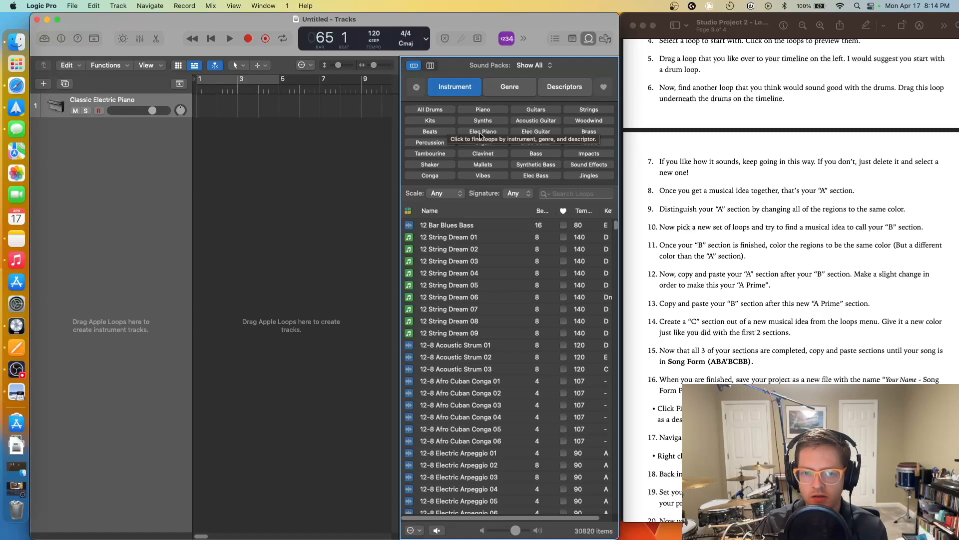
{"action": "left_click", "coordinate": [449, 110]}
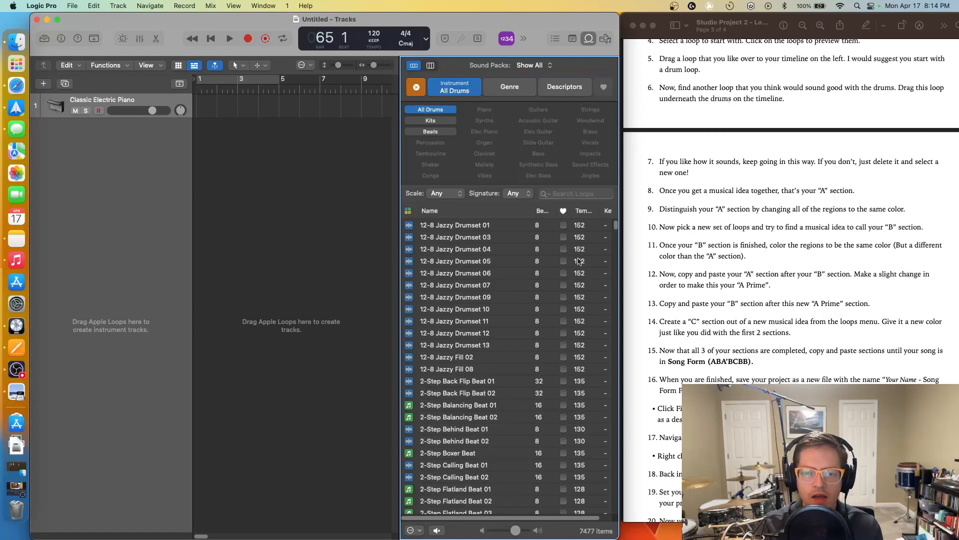
- Preview Bended Knee Beat 01 and place it on a new track at bar 1
{"action": "left_click_drag", "start_coordinate": [614, 227], "coordinate": [617, 248]}
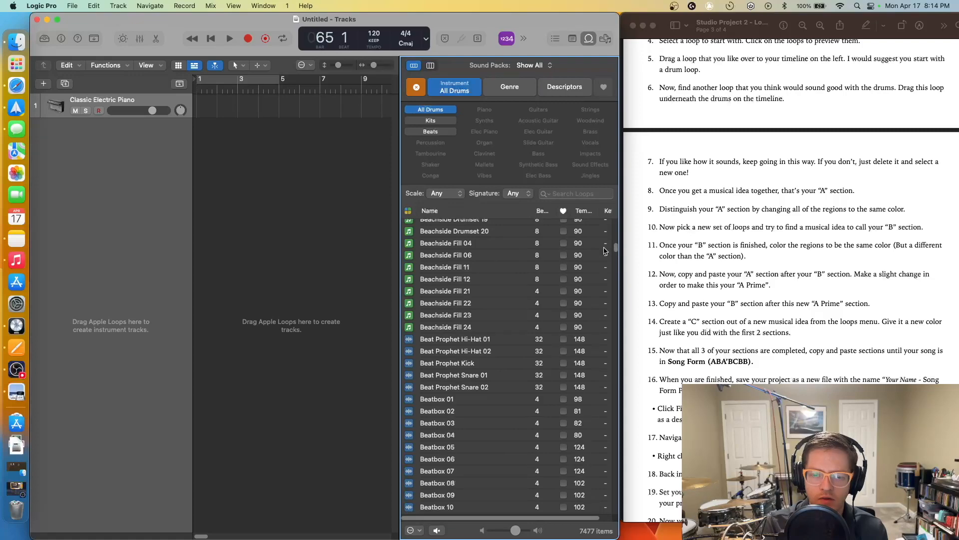
{"action": "scroll", "coordinate": [492, 315], "scroll_direction": "down", "scroll_amount": 10}
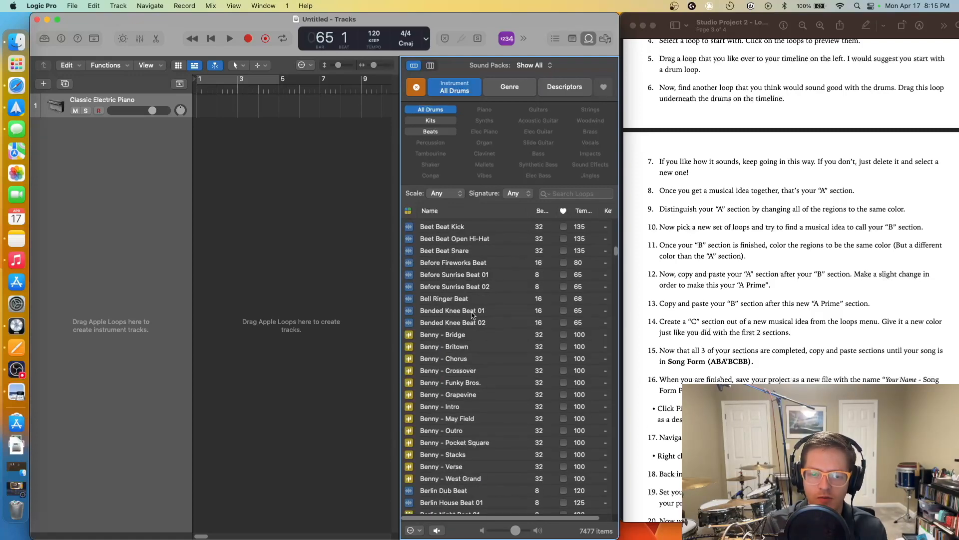
{"action": "left_click", "coordinate": [472, 312]}
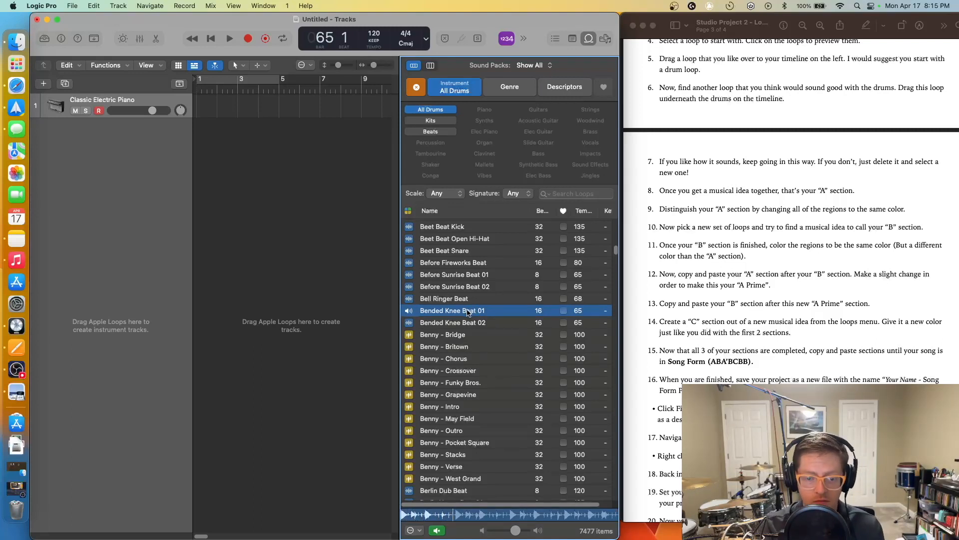
{"action": "left_click", "coordinate": [468, 311]}
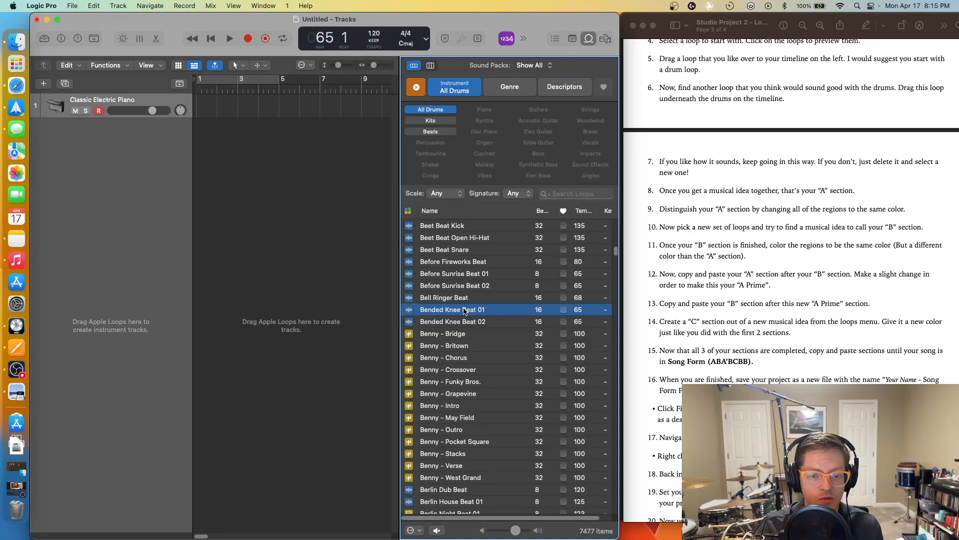
{"action": "left_click_drag", "start_coordinate": [464, 311], "coordinate": [195, 135]}
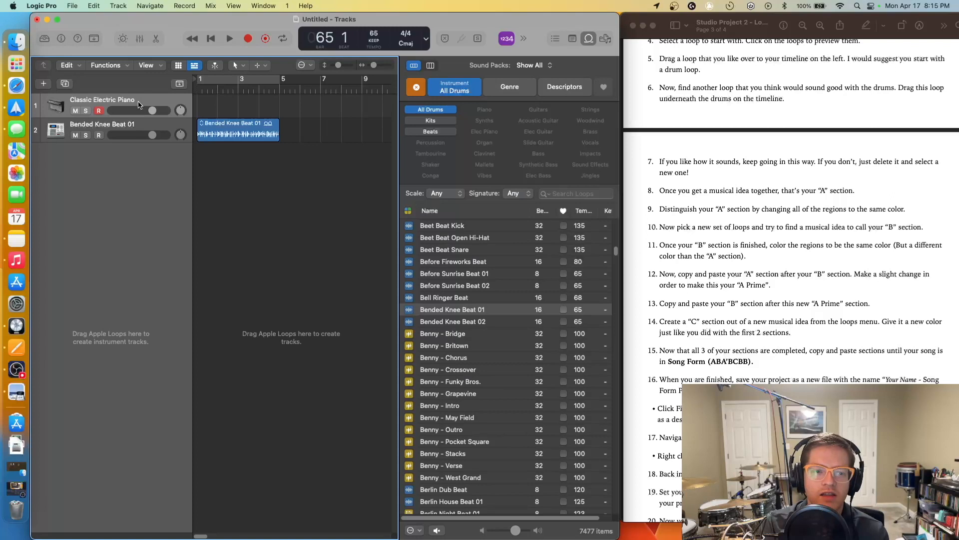
- Delete the Classic Electric Piano track and play the drum loop back from the start
{"action": "key", "text": "super+BackSpace"}
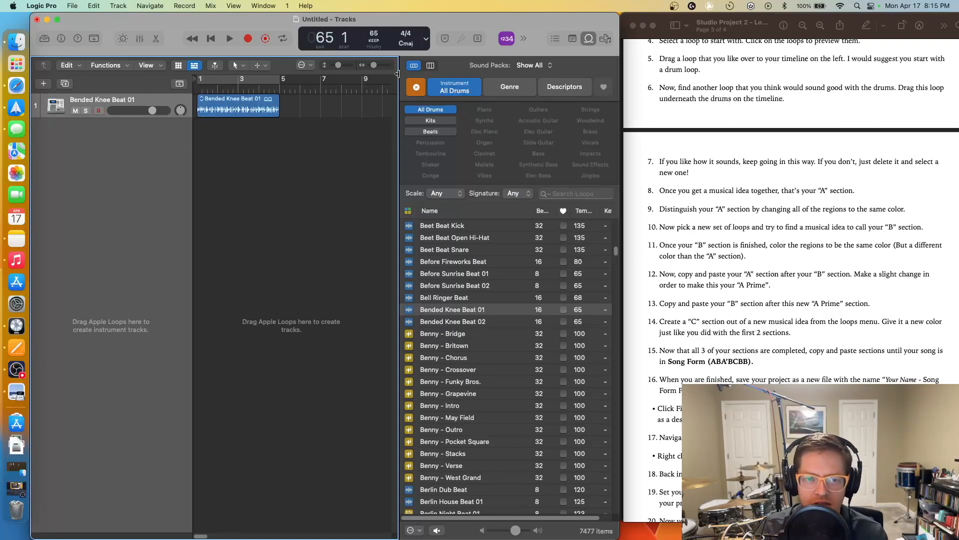
{"action": "left_click", "coordinate": [211, 39]}
{"action": "left_click", "coordinate": [230, 40]}
{"action": "mouse_move", "coordinate": [259, 24]}
{"action": "left_mouse_down"}
{"action": "mouse_move", "coordinate": [144, 109]}
{"action": "mouse_move", "coordinate": [263, 20]}
{"action": "left_mouse_up"}
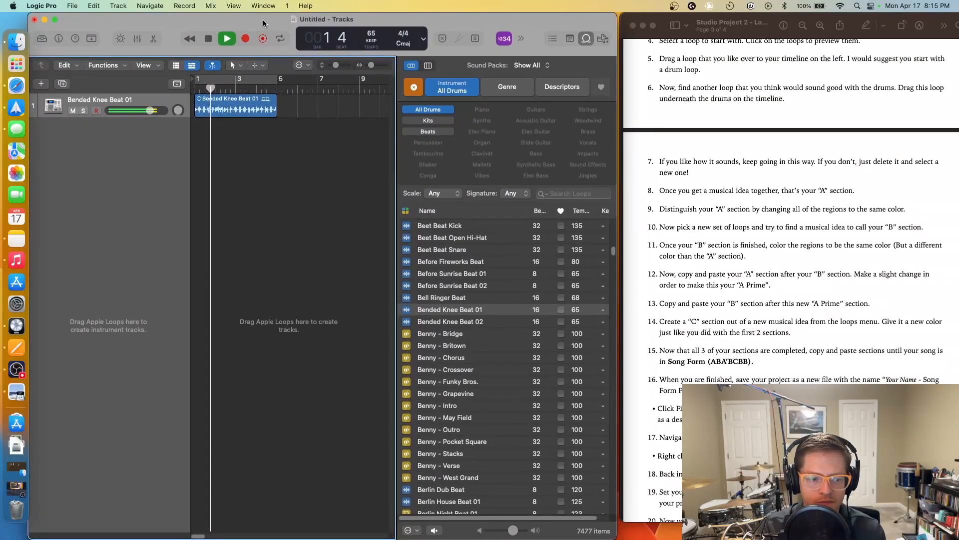
{"action": "left_click", "coordinate": [212, 43]}
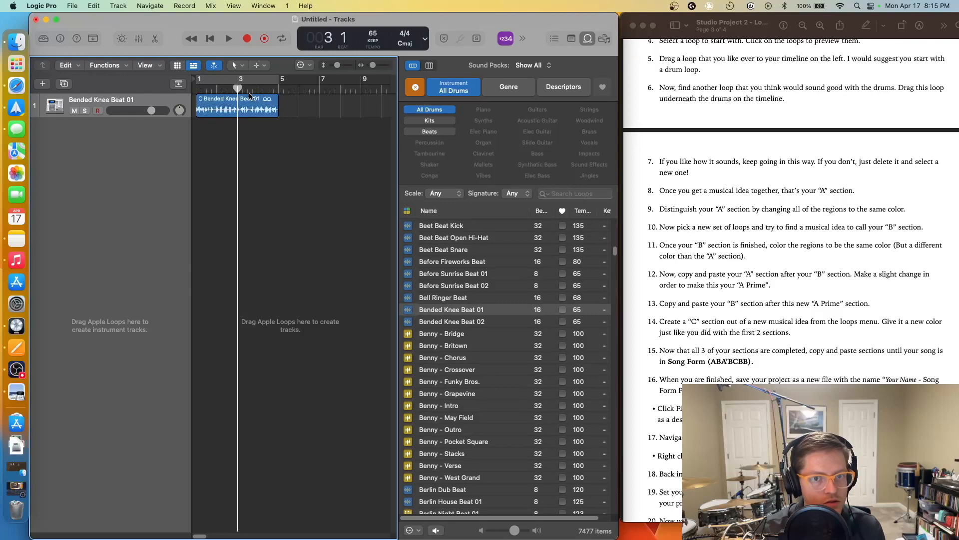
- Filter loops to Vibes, audition several, and add Needle Drop Vibes 02 as a new track at bar 3
{"action": "left_click", "coordinate": [418, 86]}
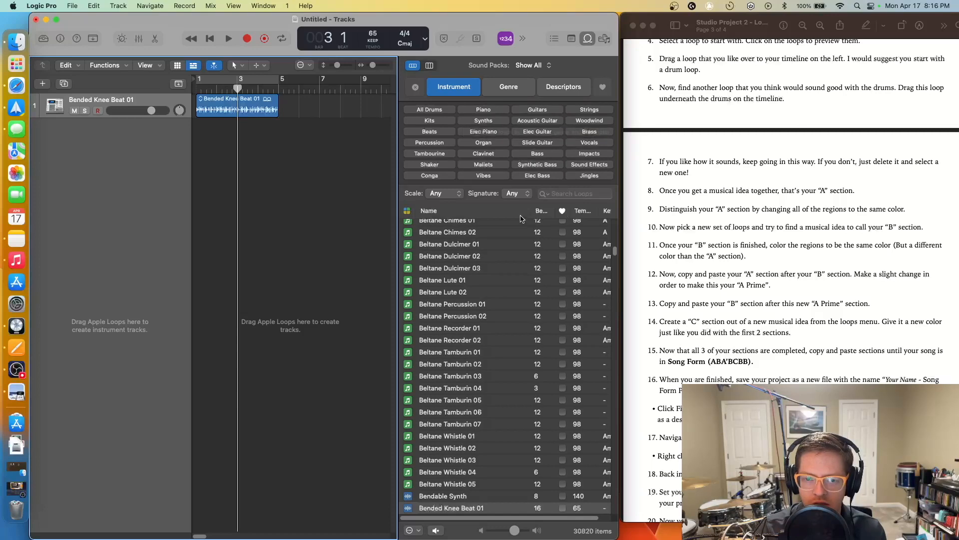
{"action": "left_click", "coordinate": [483, 176]}
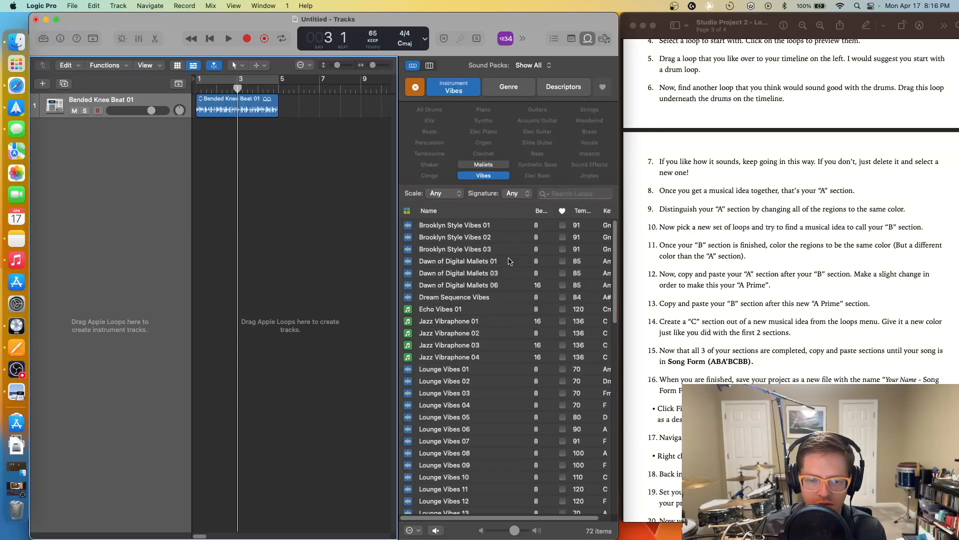
{"action": "scroll", "coordinate": [505, 260], "scroll_direction": "down", "scroll_amount": 10}
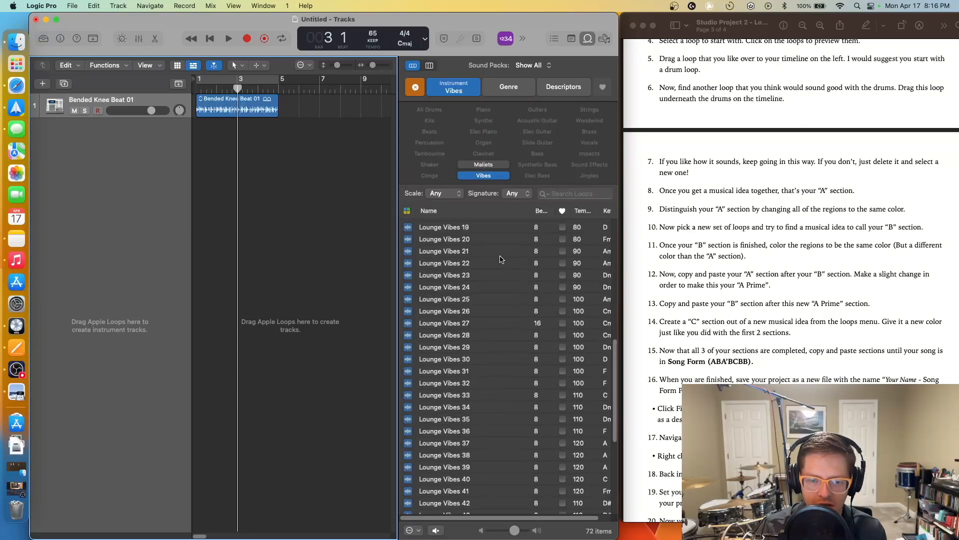
{"action": "left_click", "coordinate": [460, 276]}
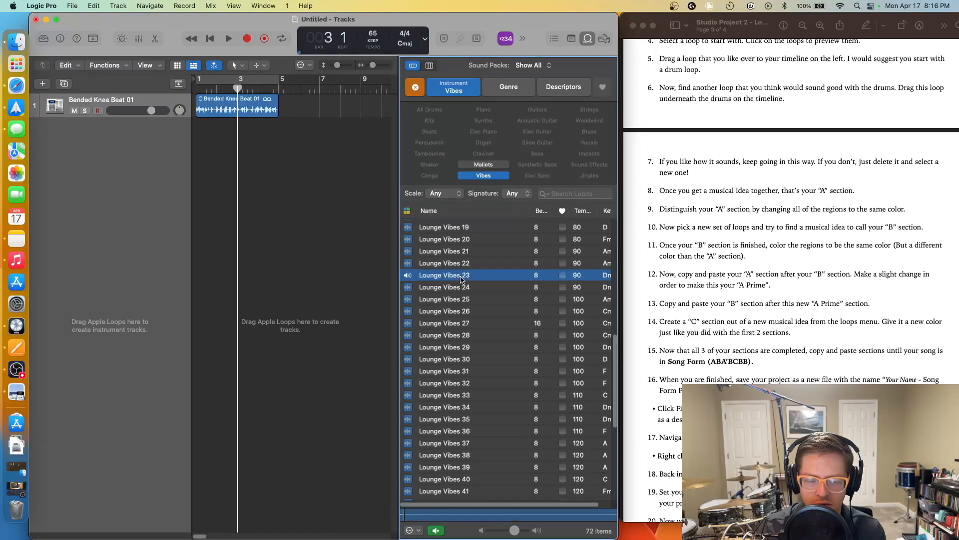
{"action": "left_click", "coordinate": [473, 301]}
{"action": "scroll", "coordinate": [472, 305], "scroll_direction": "down", "scroll_amount": 6}
{"action": "left_click", "coordinate": [472, 303]}
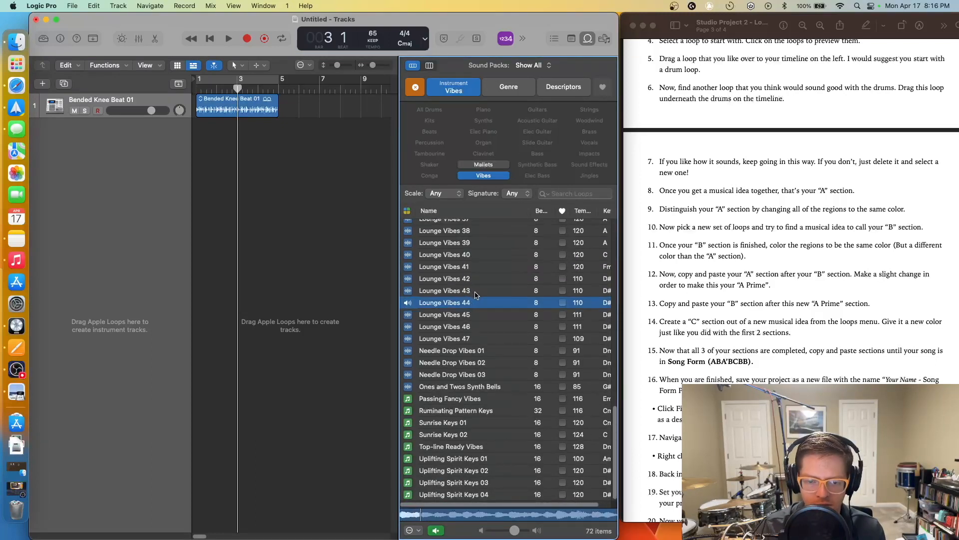
{"action": "left_click", "coordinate": [484, 363]}
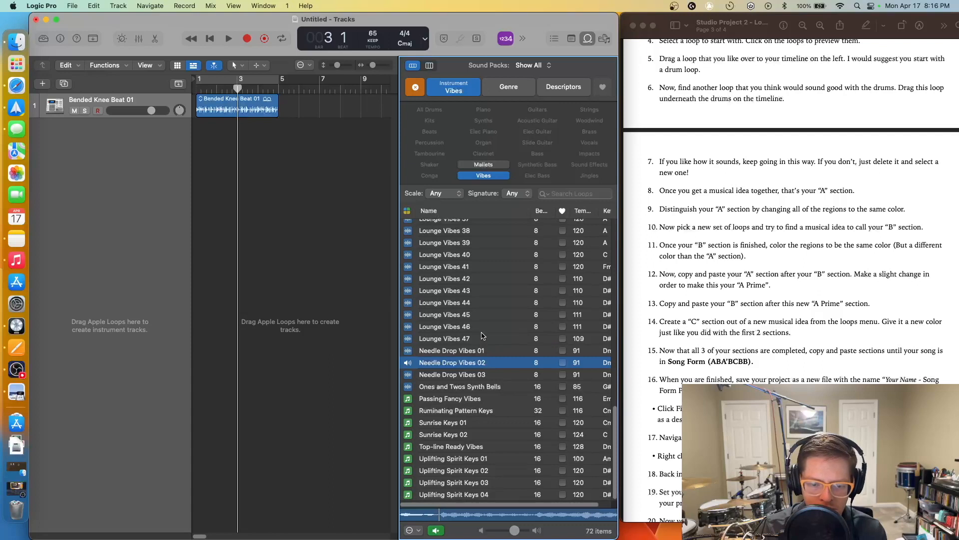
{"action": "left_click", "coordinate": [446, 359]}
{"action": "left_click_drag", "start_coordinate": [453, 381], "coordinate": [218, 150]}
- Play both tracks together and turn the drum track down to -1.9 dB
{"action": "left_click", "coordinate": [306, 159]}
{"action": "mouse_move", "coordinate": [233, 85]}
{"action": "left_mouse_down"}
{"action": "mouse_move", "coordinate": [196, 90]}
{"action": "mouse_move", "coordinate": [238, 95]}
{"action": "left_mouse_up"}
{"action": "key", "text": "space"}
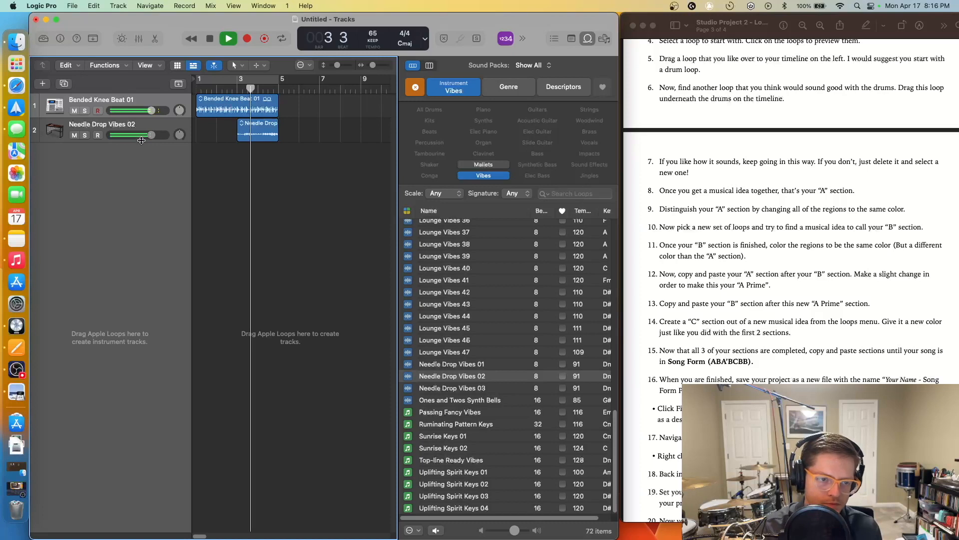
{"action": "left_click_drag", "start_coordinate": [151, 135], "coordinate": [141, 110]}
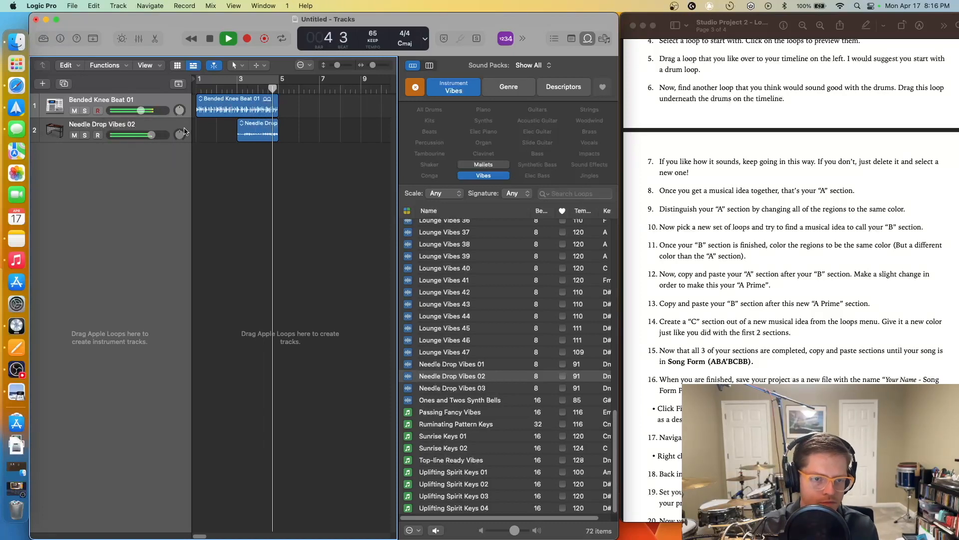
{"action": "key", "text": "space"}
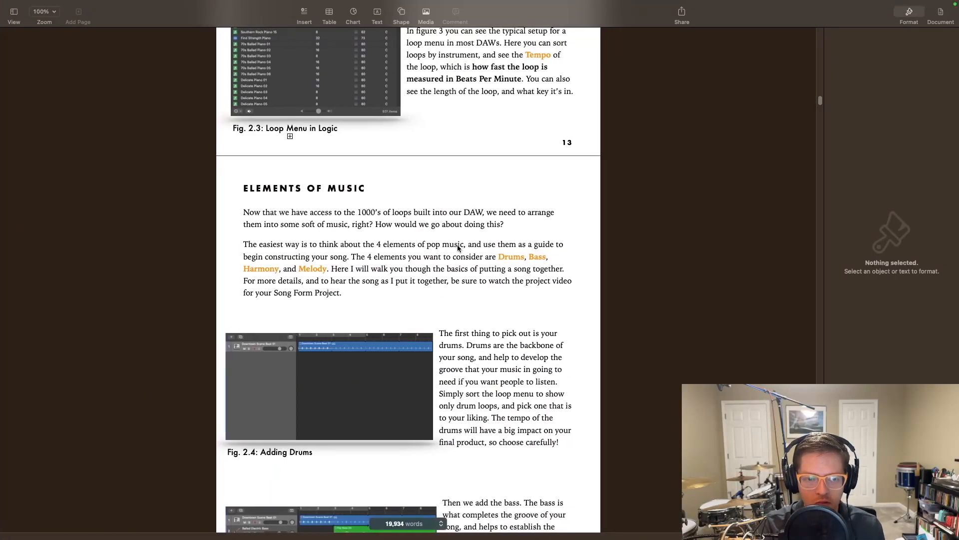
{"action": "double_click", "coordinate": [537, 257]}
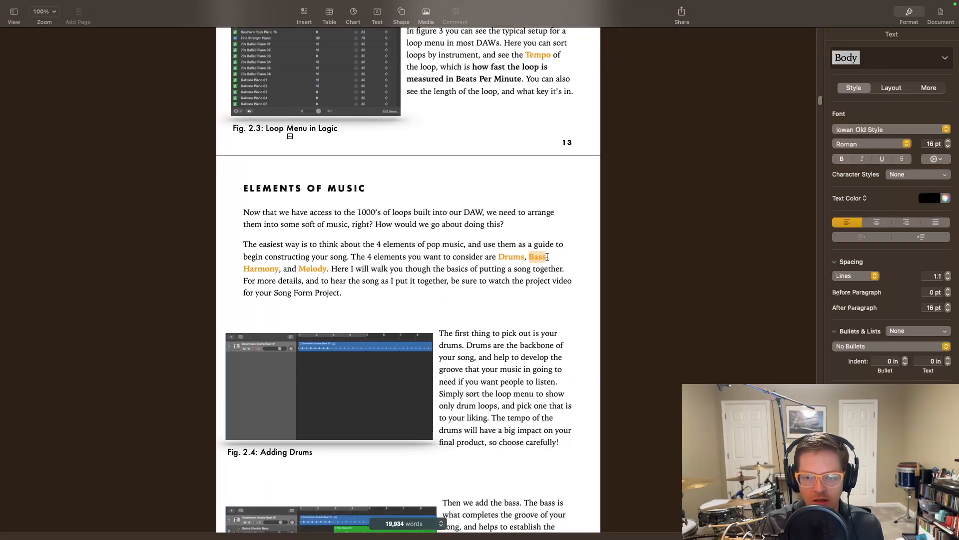
{"action": "double_click", "coordinate": [325, 269]}
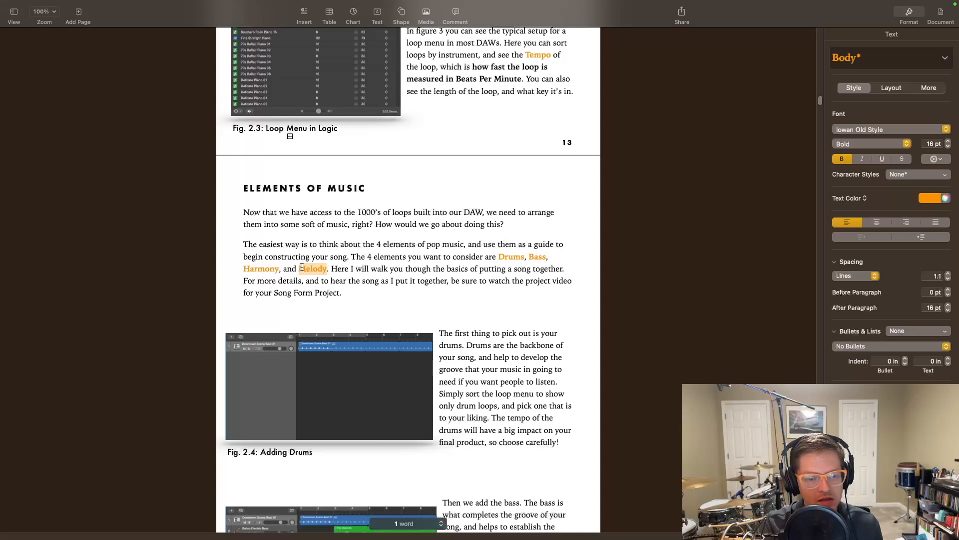
{"action": "key", "text": "ctrl+Left"}
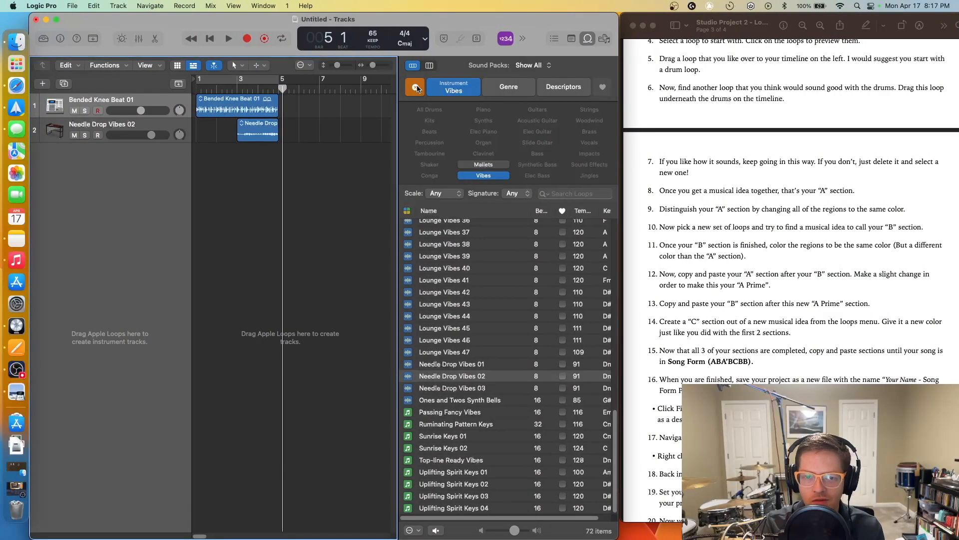
- Filter loops to Bass > Synthetic Bass in a Minor scale, with the playhead at bar 3
{"action": "left_click", "coordinate": [416, 87]}
{"action": "left_click", "coordinate": [549, 154]}
{"action": "left_click", "coordinate": [547, 166]}
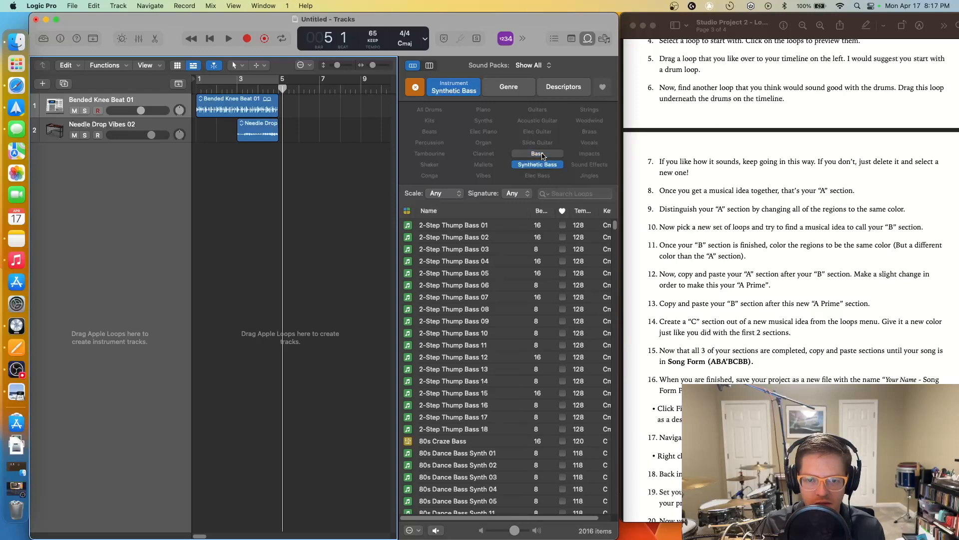
{"action": "scroll", "coordinate": [468, 271], "scroll_direction": "down", "scroll_amount": 10}
{"action": "scroll", "coordinate": [468, 271], "scroll_direction": "up", "scroll_amount": 10}
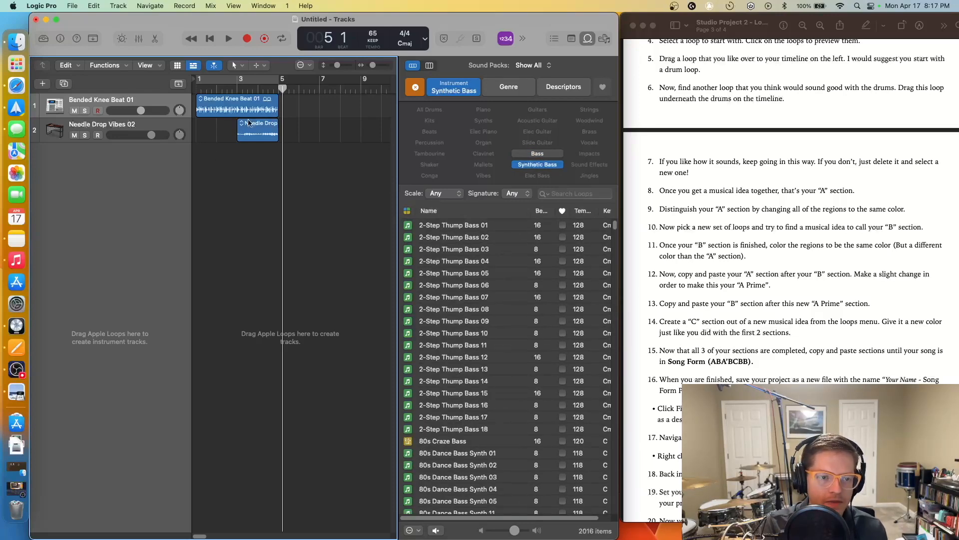
{"action": "left_click_drag", "start_coordinate": [281, 88], "coordinate": [237, 88]}
{"action": "left_click", "coordinate": [452, 195]}
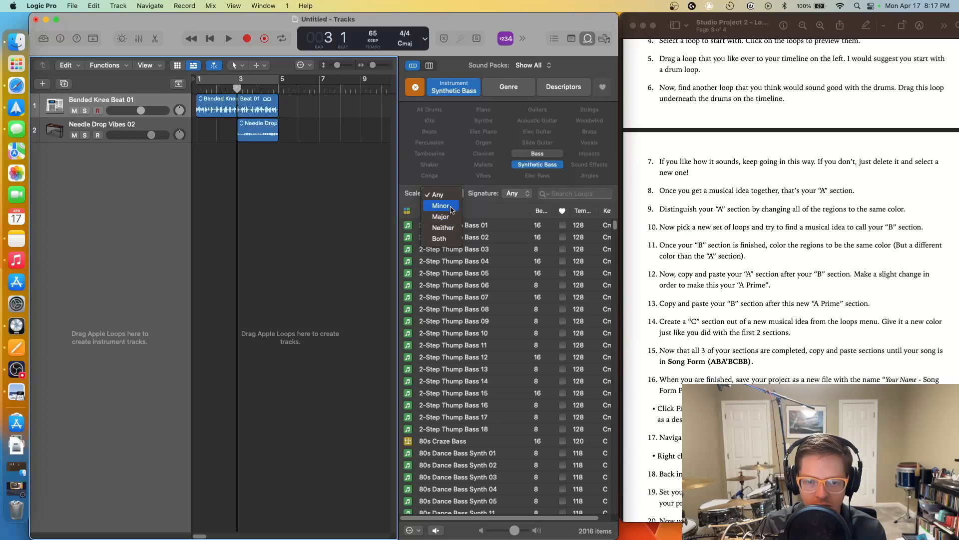
{"action": "left_click", "coordinate": [447, 206]}
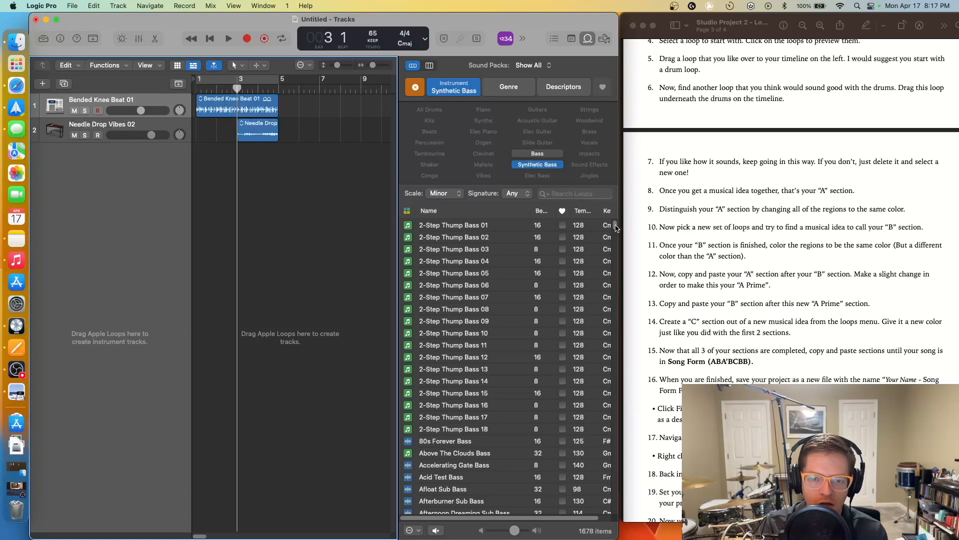
{"action": "left_click_drag", "start_coordinate": [616, 227], "coordinate": [616, 231]}
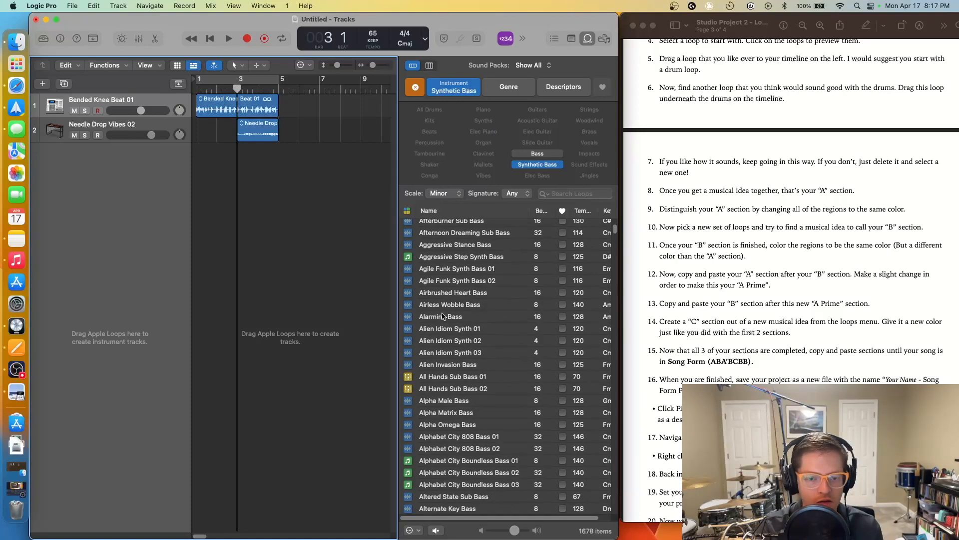
- Audition synth bass loops and place Bang Bang Bass 01 on a third track at bar 3
{"action": "left_click", "coordinate": [465, 273]}
{"action": "left_click", "coordinate": [463, 410]}
{"action": "scroll", "coordinate": [476, 370], "scroll_direction": "down", "scroll_amount": 8}
{"action": "left_click", "coordinate": [476, 368]}
{"action": "key", "text": "Up"}
{"action": "key", "text": "Up"}
{"action": "key", "text": "Up"}
{"action": "key", "text": "Up"}
{"action": "key", "text": "Up"}
{"action": "key", "text": "Up"}
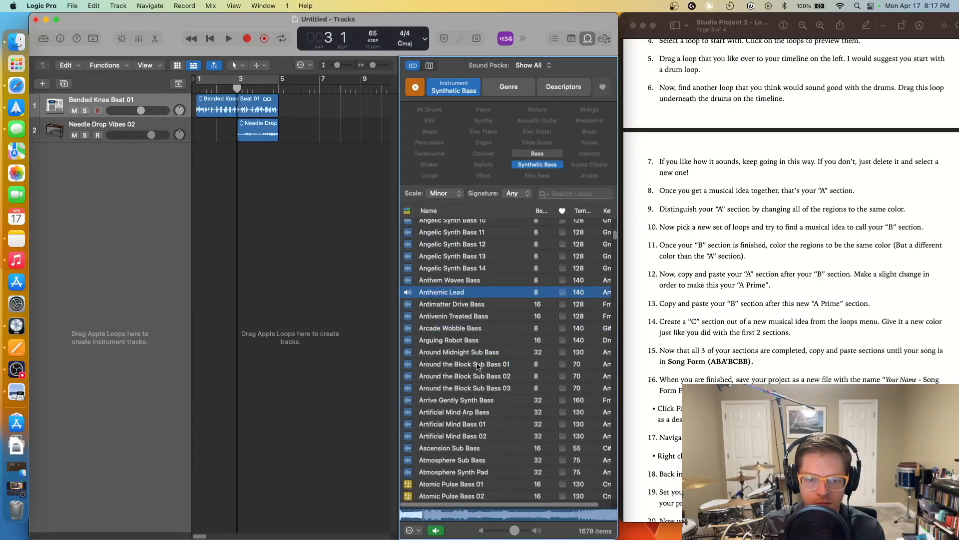
{"action": "left_click", "coordinate": [478, 365]}
{"action": "left_click", "coordinate": [486, 426]}
{"action": "scroll", "coordinate": [488, 429], "scroll_direction": "down", "scroll_amount": 8}
{"action": "left_click", "coordinate": [475, 354]}
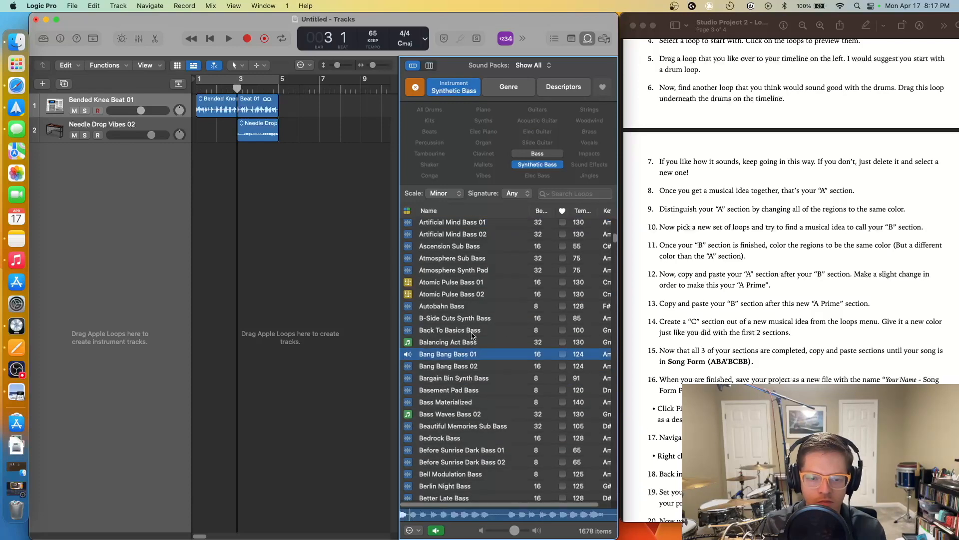
{"action": "left_click", "coordinate": [472, 332]}
{"action": "left_click", "coordinate": [475, 355]}
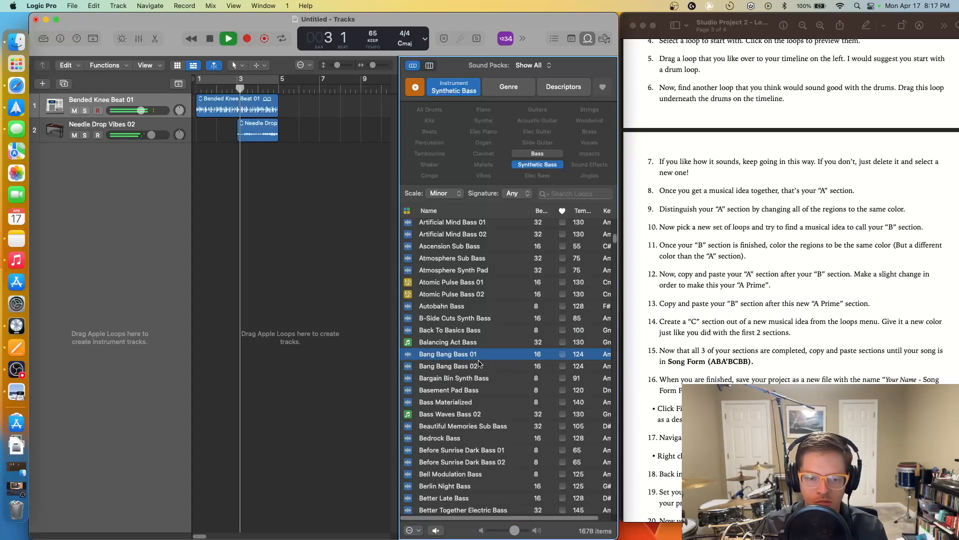
{"action": "left_click_drag", "start_coordinate": [479, 356], "coordinate": [239, 168]}
- Play the three tracks, then loop all three regions out to about bar 8
{"action": "key", "text": "space"}
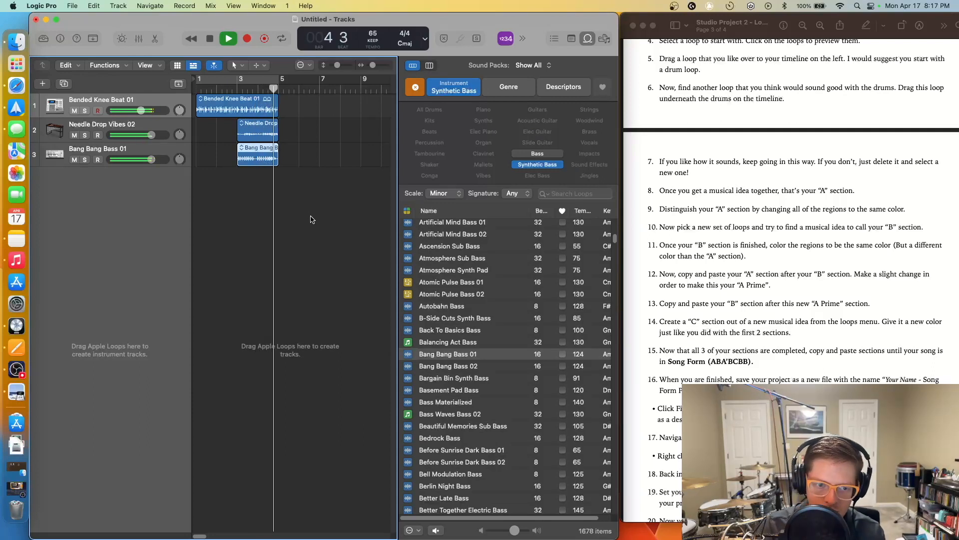
{"action": "key", "text": "space"}
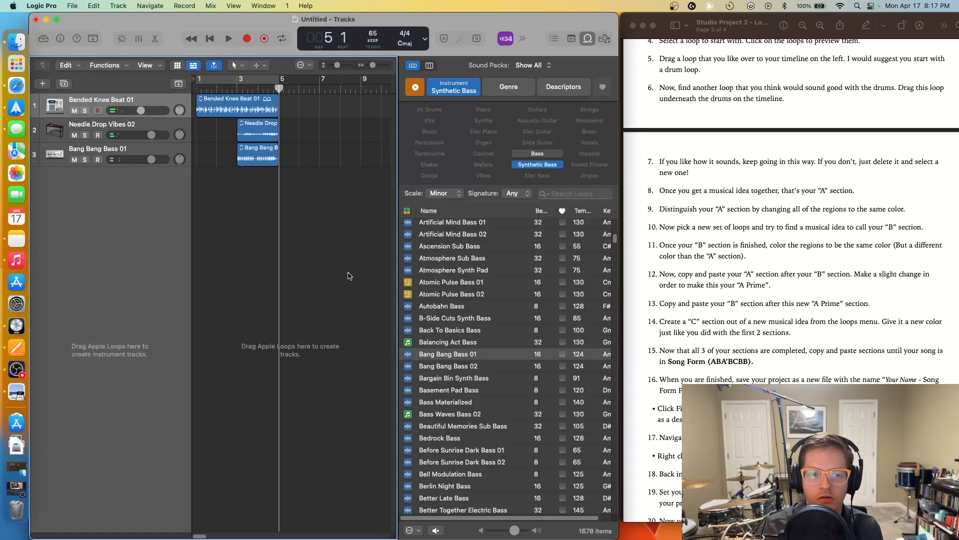
{"action": "left_click", "coordinate": [590, 40]}
{"action": "left_click_drag", "start_coordinate": [343, 220], "coordinate": [361, 111]}
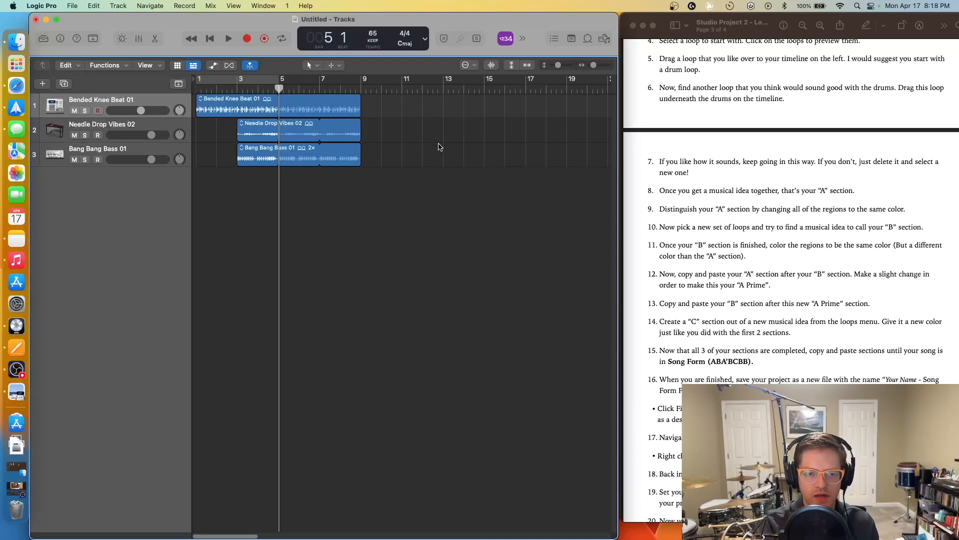
{"action": "left_click", "coordinate": [588, 39]}
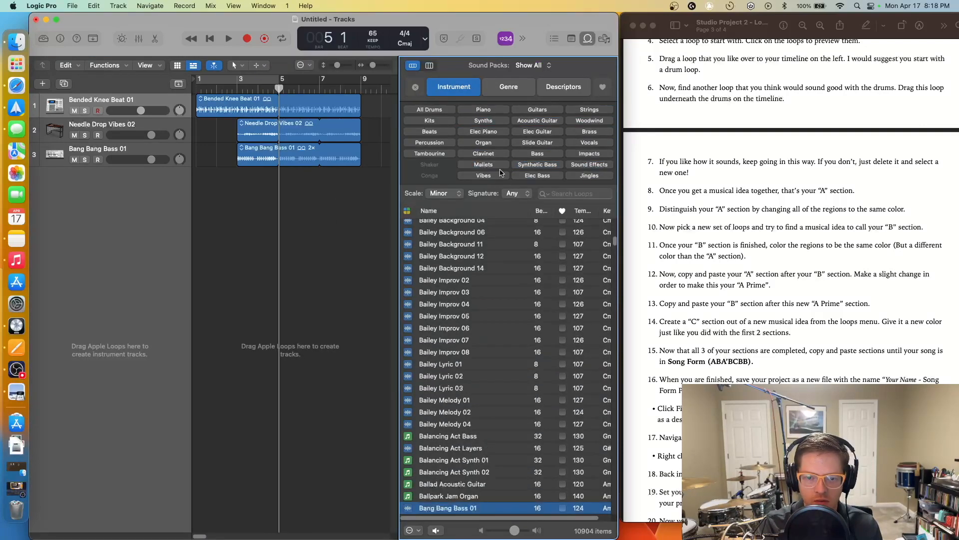
- Filter loops to Mallets with the scale filter set back to Any
{"action": "left_click", "coordinate": [500, 166]}
{"action": "left_click", "coordinate": [444, 193]}
{"action": "left_click", "coordinate": [439, 181]}
- Audition mallets loops and add Deal Breaker Mallets as a fourth track at bar 5
{"action": "left_click", "coordinate": [490, 457]}
{"action": "scroll", "coordinate": [487, 453], "scroll_direction": "down", "scroll_amount": 10}
{"action": "left_click", "coordinate": [475, 387]}
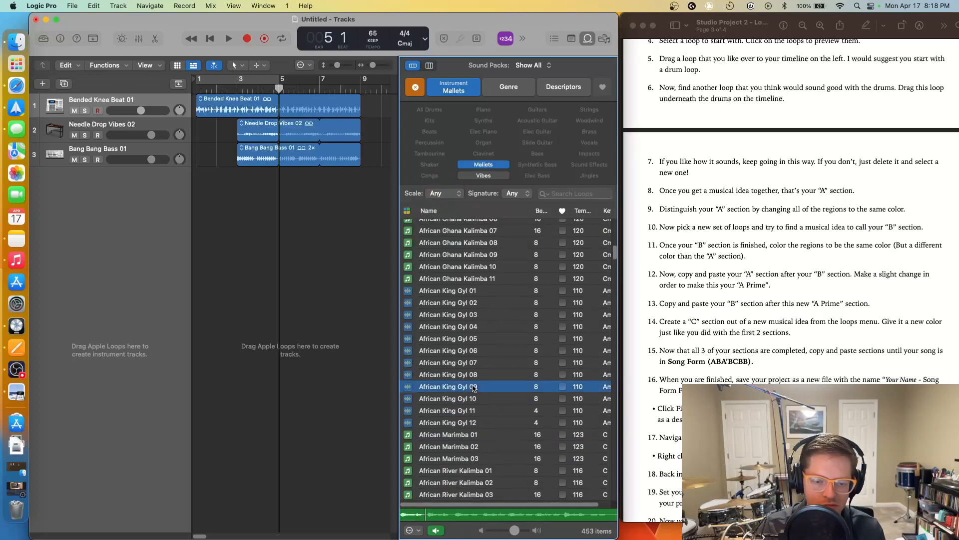
{"action": "left_click", "coordinate": [476, 444]}
{"action": "scroll", "coordinate": [476, 436], "scroll_direction": "down", "scroll_amount": 8}
{"action": "left_click", "coordinate": [476, 434]}
{"action": "scroll", "coordinate": [477, 433], "scroll_direction": "down", "scroll_amount": 8}
{"action": "left_click", "coordinate": [477, 430]}
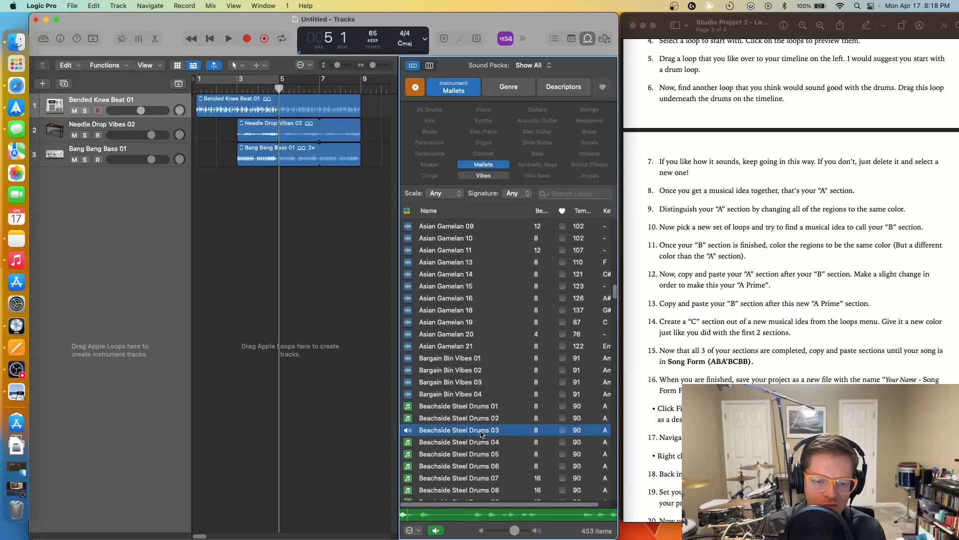
{"action": "scroll", "coordinate": [480, 432], "scroll_direction": "down", "scroll_amount": 4}
{"action": "left_click", "coordinate": [480, 429]}
{"action": "scroll", "coordinate": [480, 430], "scroll_direction": "down", "scroll_amount": 6}
{"action": "left_click", "coordinate": [481, 432]}
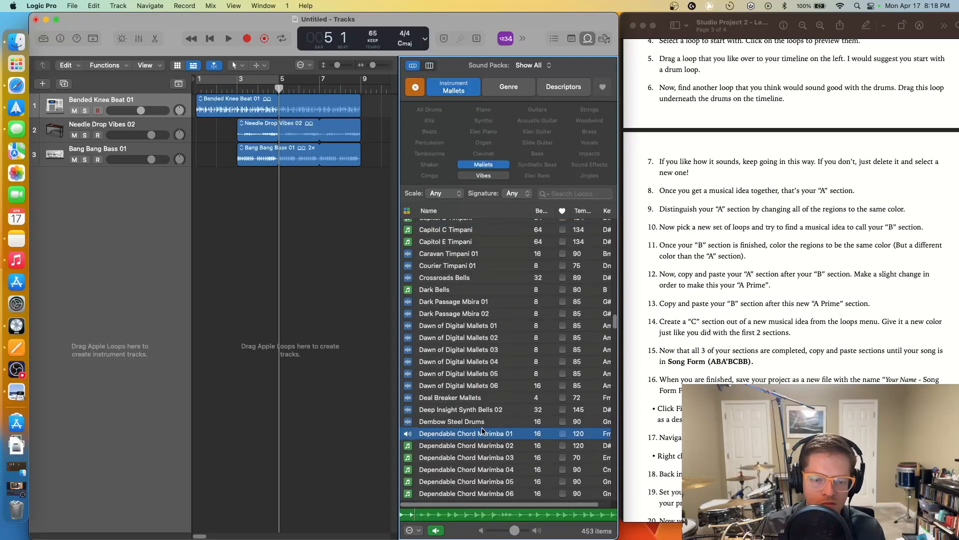
{"action": "left_click", "coordinate": [480, 397]}
{"action": "scroll", "coordinate": [481, 409], "scroll_direction": "down", "scroll_amount": 3}
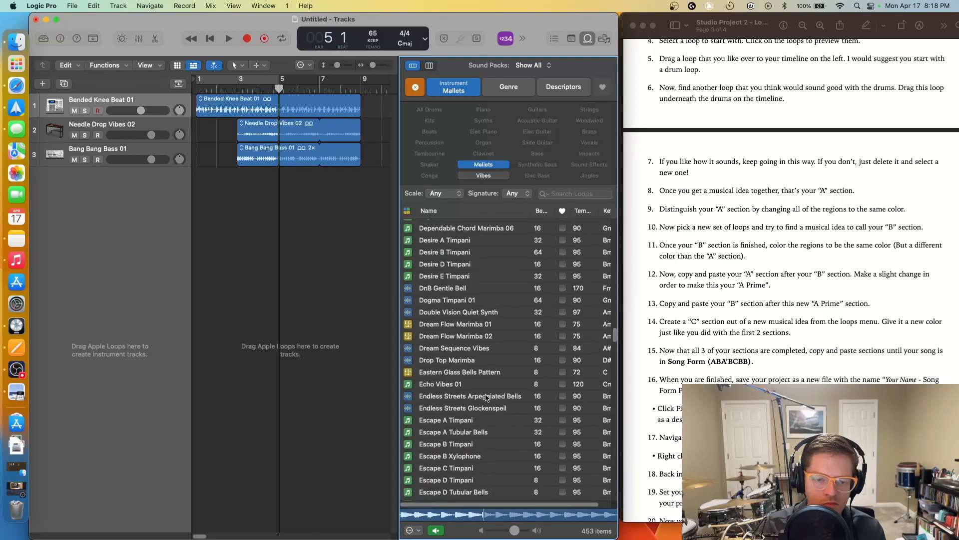
{"action": "left_click_drag", "start_coordinate": [464, 336], "coordinate": [319, 176]}
- Repeat the Deal Breaker Mallets region out to bar 9 while auditioning, then return to the start
{"action": "key", "text": "space"}
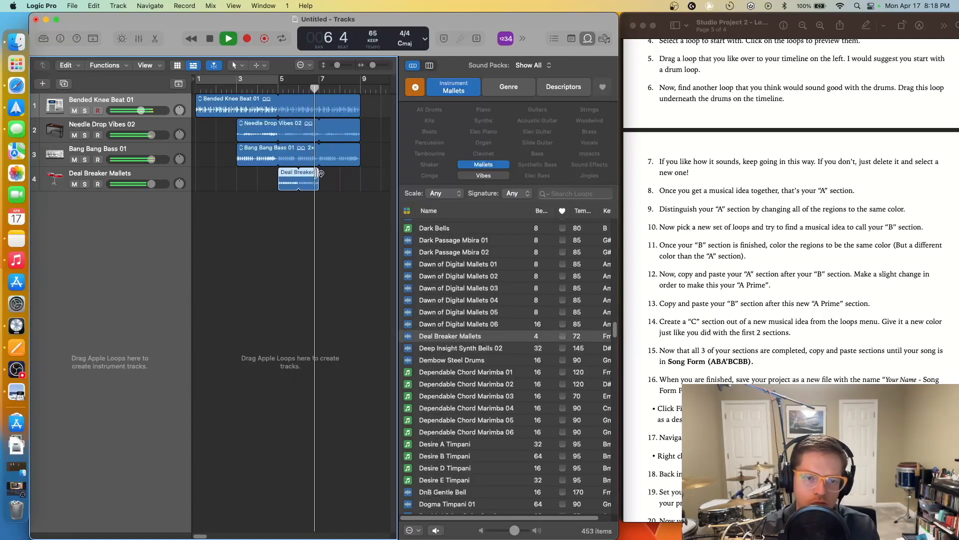
{"action": "left_click_drag", "start_coordinate": [320, 171], "coordinate": [360, 179]}
{"action": "key", "text": "space"}
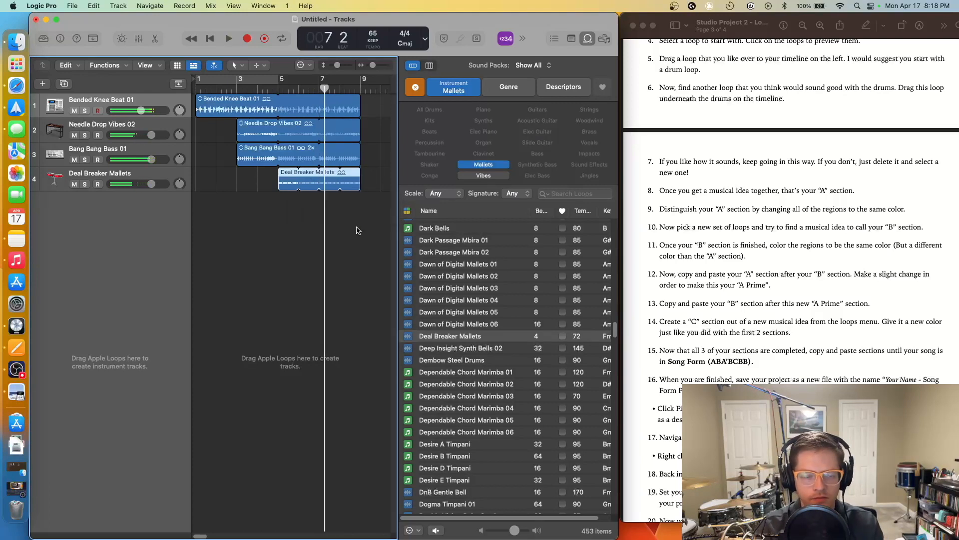
{"action": "key", "text": "Return"}
{"action": "left_click", "coordinate": [294, 204]}
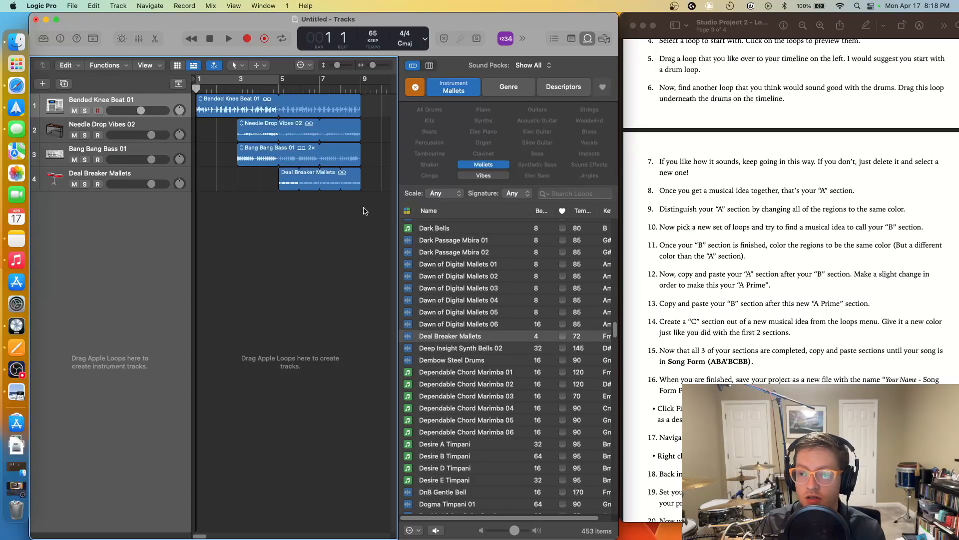
- Colour all four regions red via Name and Color, then zoom the timeline out
{"action": "left_click_drag", "start_coordinate": [363, 210], "coordinate": [235, 90]}
{"action": "right_click", "coordinate": [307, 152]}
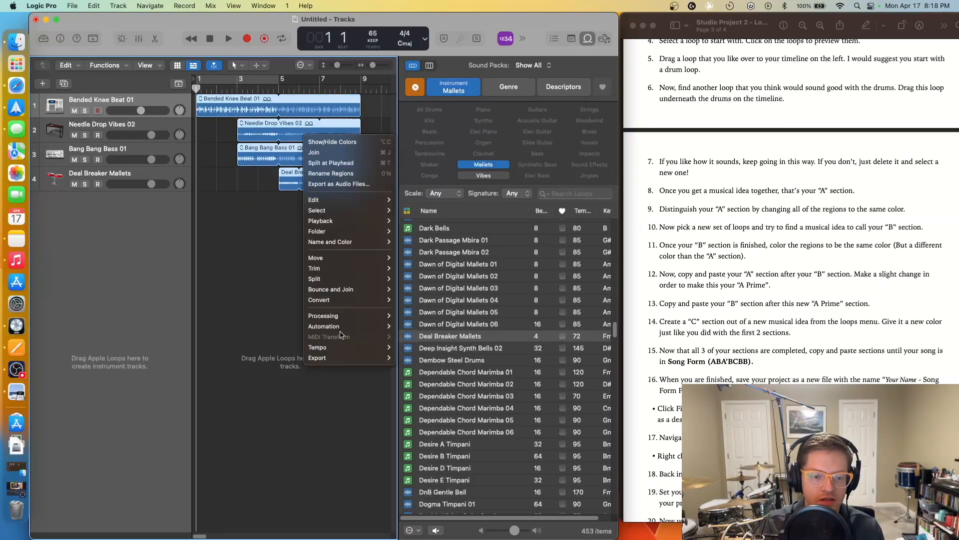
{"action": "mouse_move", "coordinate": [363, 244]}
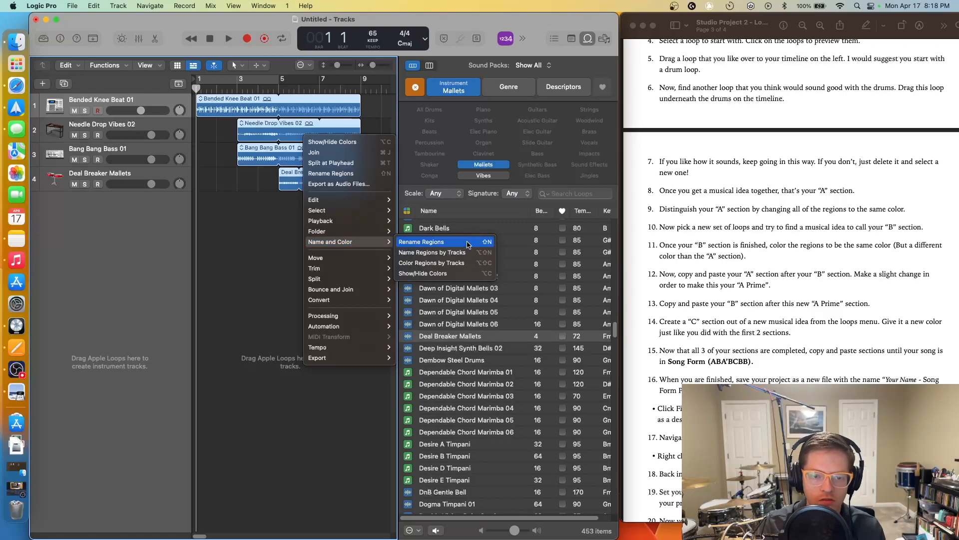
{"action": "left_click", "coordinate": [435, 273]}
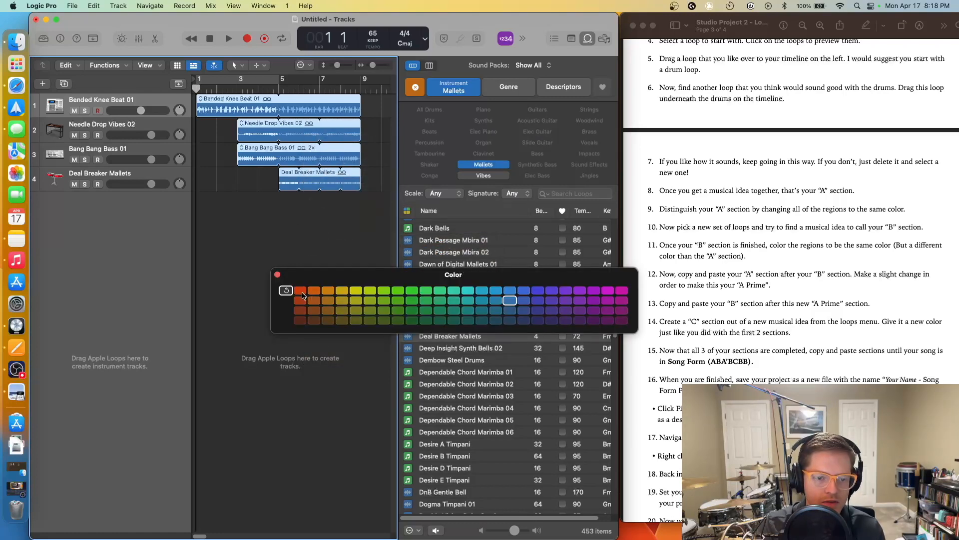
{"action": "left_click", "coordinate": [300, 291]}
{"action": "left_click", "coordinate": [277, 274]}
{"action": "left_click", "coordinate": [304, 243]}
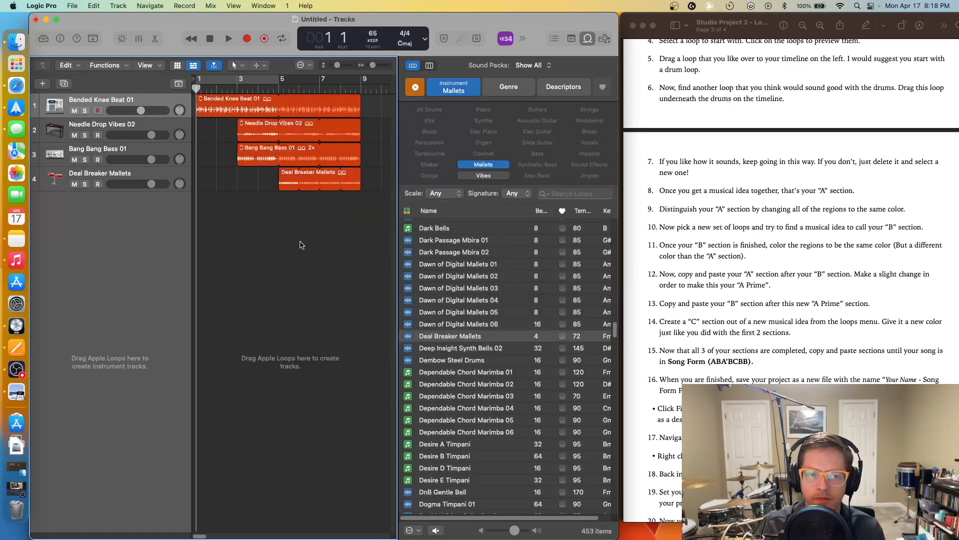
{"action": "left_click_drag", "start_coordinate": [374, 66], "coordinate": [372, 73]}
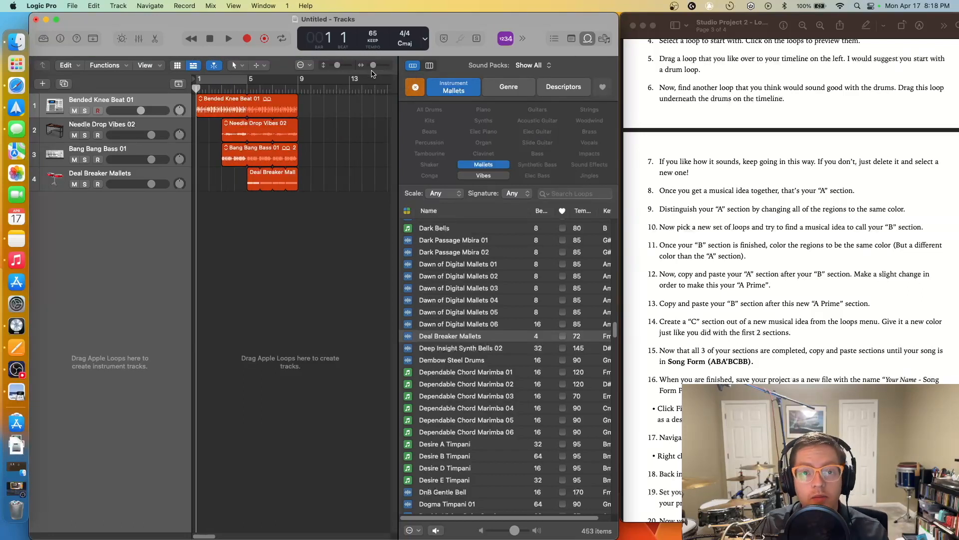
{"action": "left_click", "coordinate": [351, 121]}
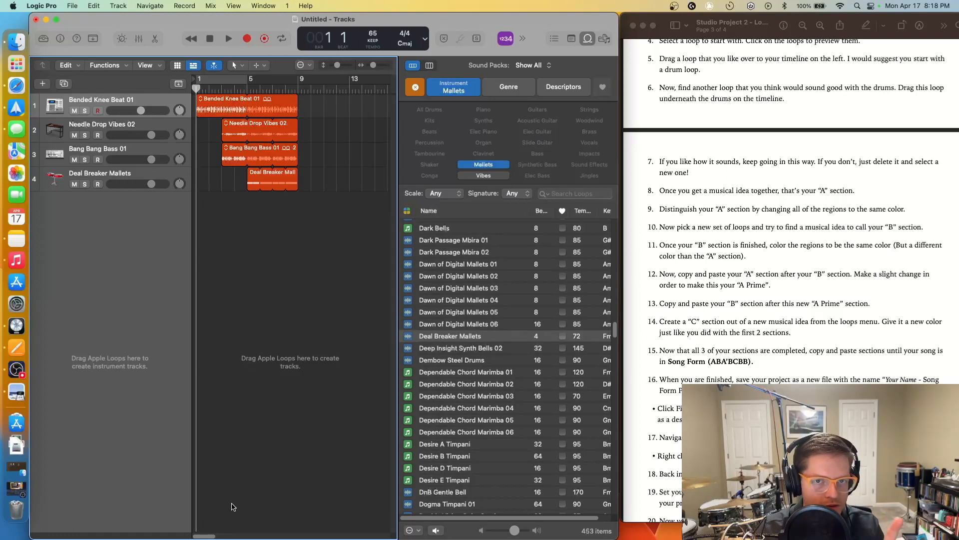
- Adjust the Bended Knee Beat 01 region's repeats so they end at bar 9, leaving it selected
{"action": "left_click_drag", "start_coordinate": [212, 536], "coordinate": [221, 536]}
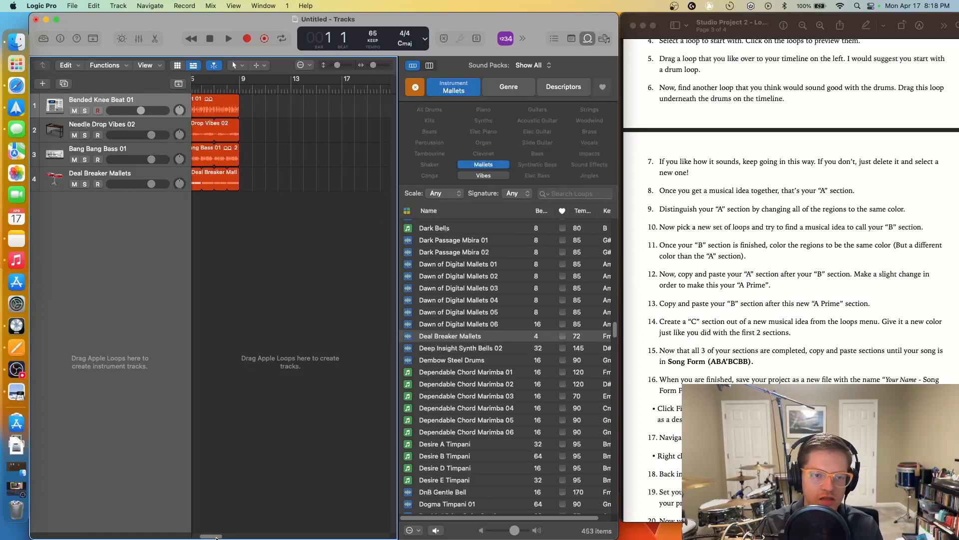
{"action": "left_click_drag", "start_coordinate": [245, 103], "coordinate": [346, 116]}
{"action": "left_click", "coordinate": [321, 142]}
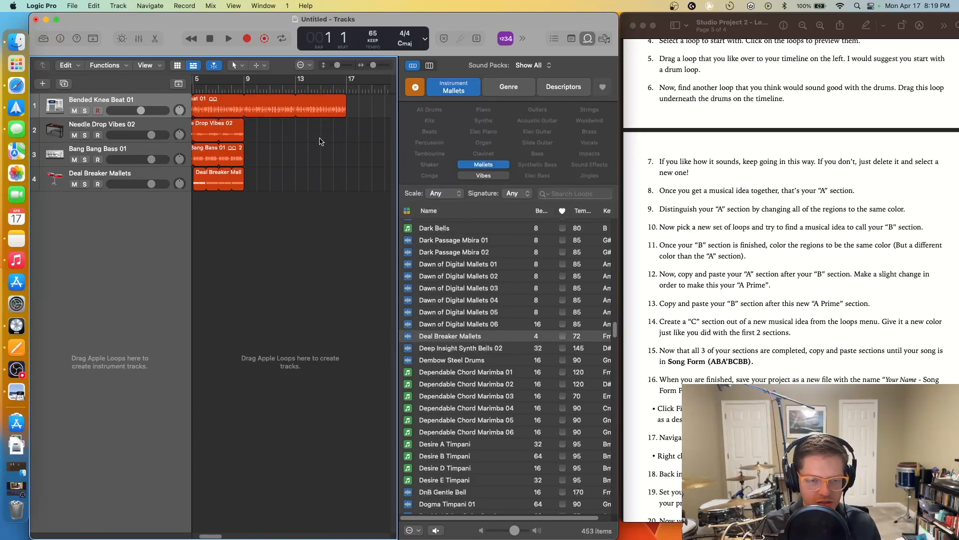
{"action": "left_click_drag", "start_coordinate": [350, 101], "coordinate": [246, 99]}
{"action": "right_click", "coordinate": [231, 105]}
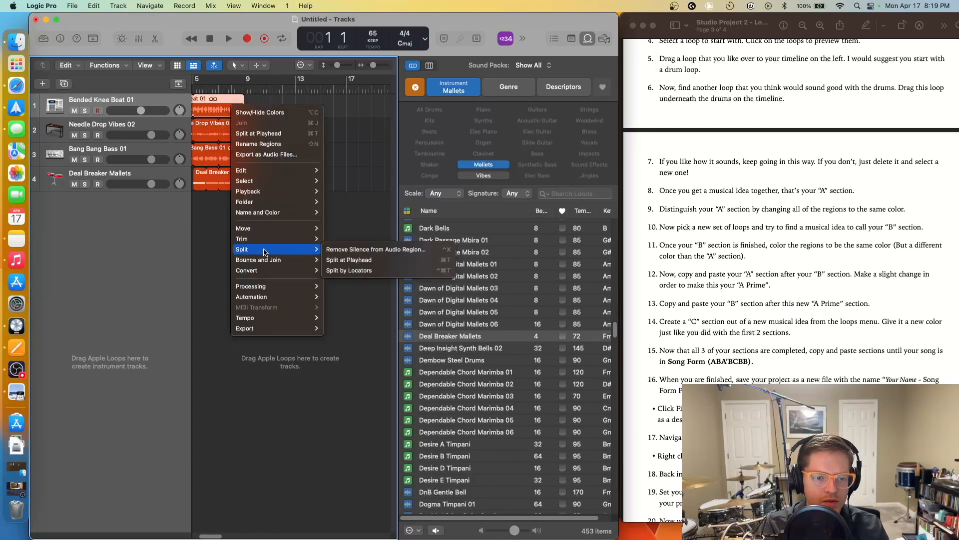
{"action": "left_click", "coordinate": [215, 196]}
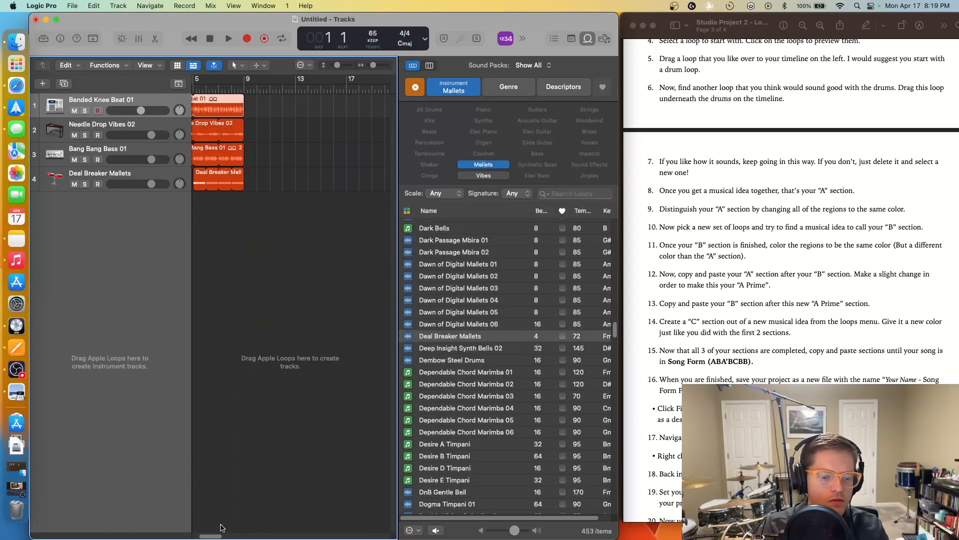
{"action": "left_click_drag", "start_coordinate": [214, 536], "coordinate": [170, 533]}
{"action": "right_click", "coordinate": [232, 108]}
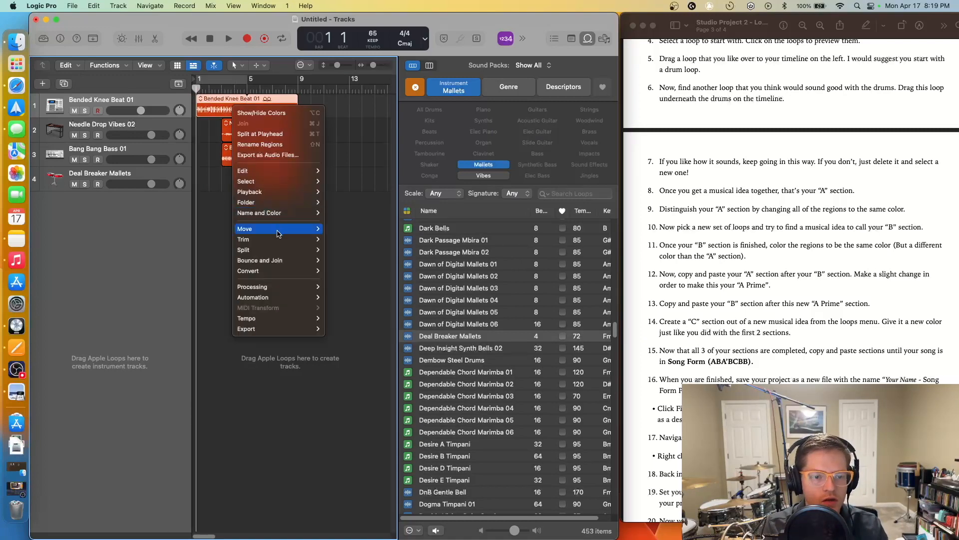
{"action": "right_click", "coordinate": [207, 98]}
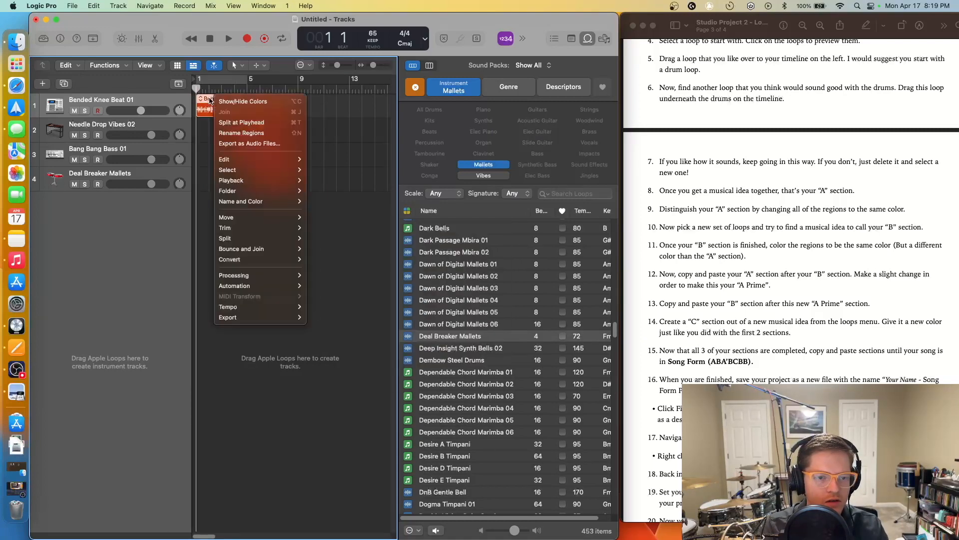
{"action": "left_click", "coordinate": [366, 258]}
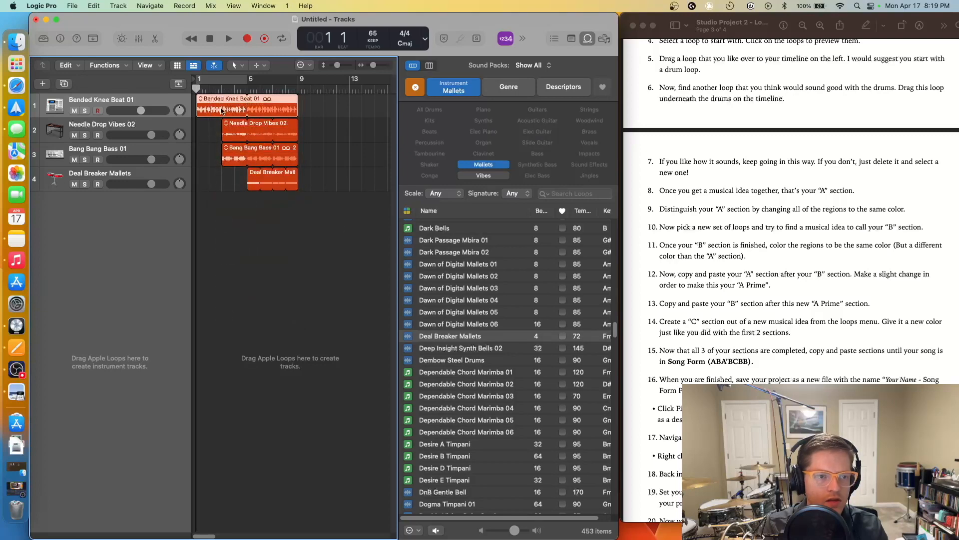
- Copy Bended Knee Beat 01 and paste it at bar 9, then clear the Mallets filter
{"action": "left_click", "coordinate": [94, 5]}
{"action": "left_click", "coordinate": [140, 79]}
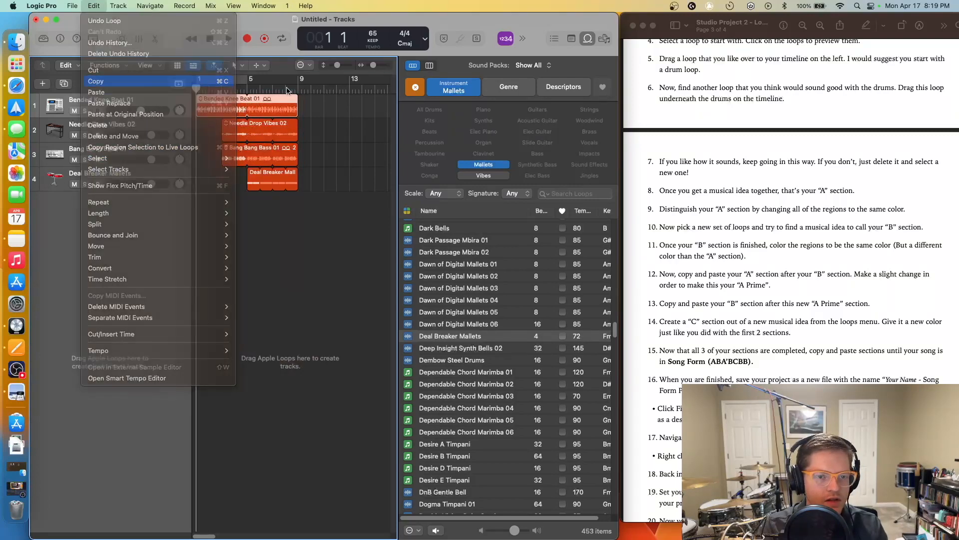
{"action": "left_click", "coordinate": [299, 89]}
{"action": "left_click", "coordinate": [100, 6]}
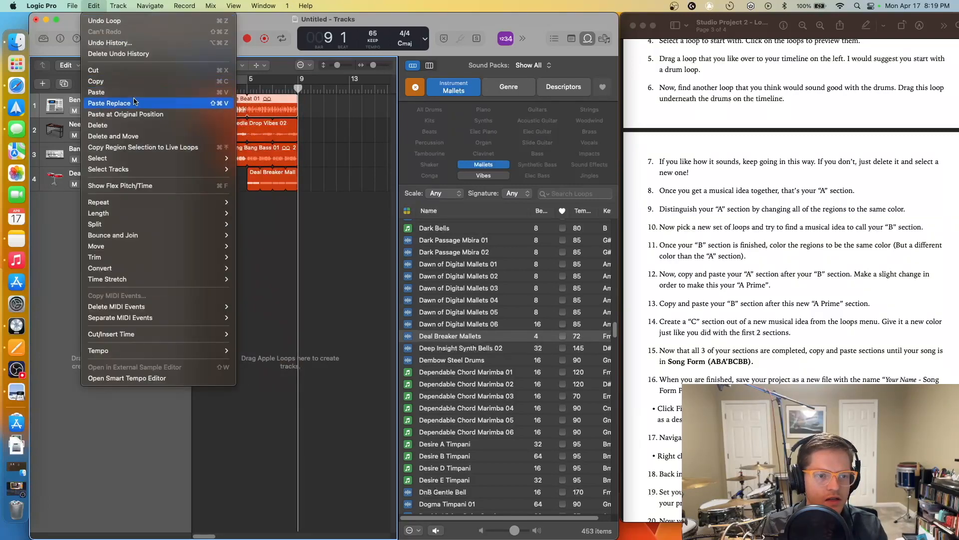
{"action": "left_click", "coordinate": [136, 91]}
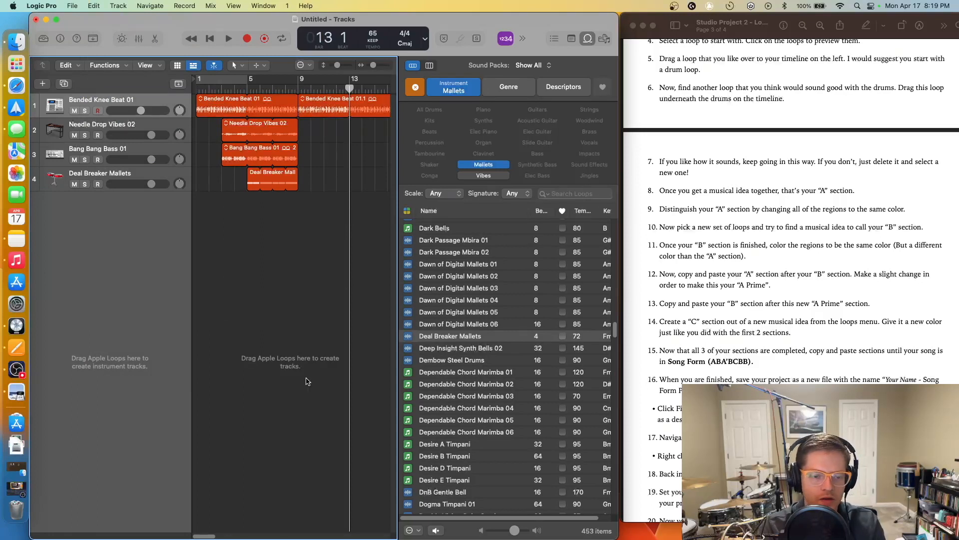
{"action": "left_click_drag", "start_coordinate": [202, 536], "coordinate": [209, 537]}
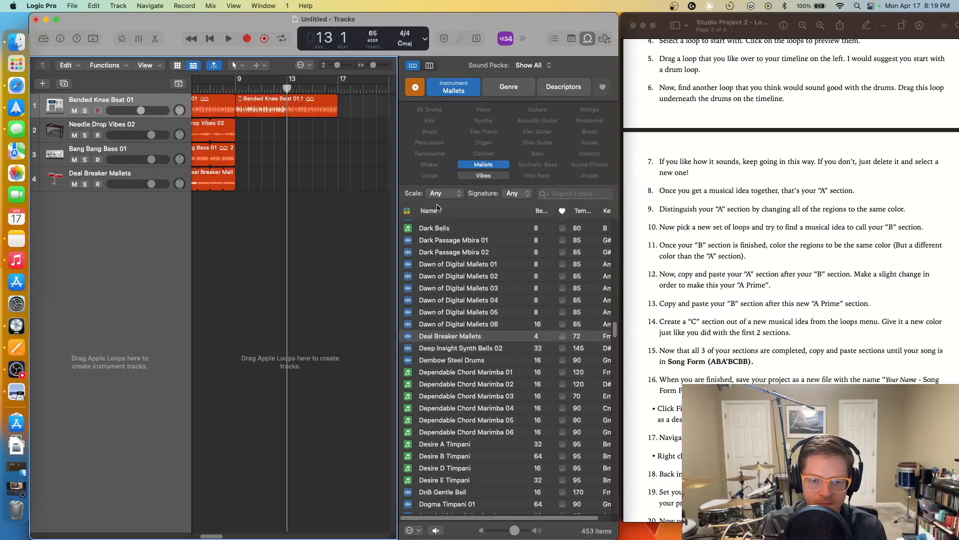
{"action": "left_click", "coordinate": [415, 90]}
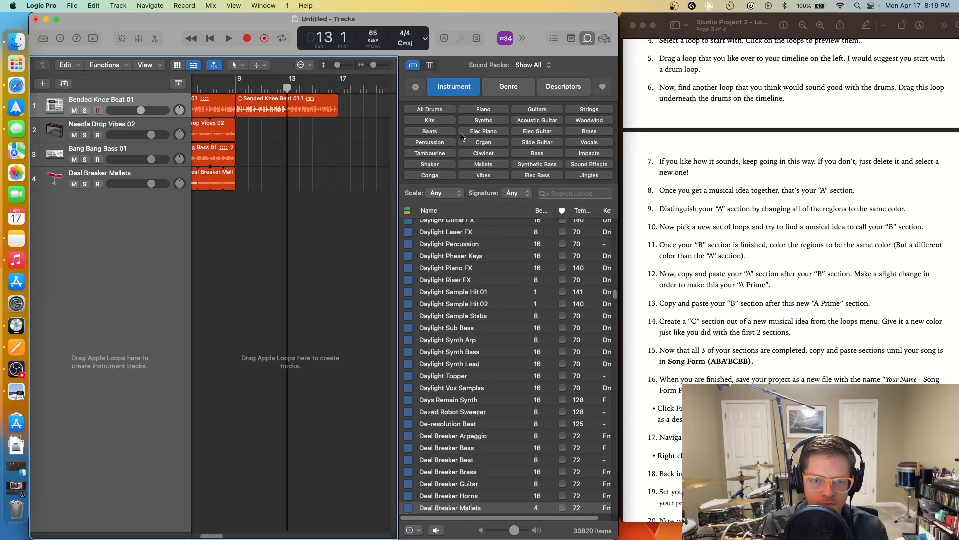
- Try 2-Step Thump Bass 01 on the bass track at bar 9, audition it, then delete it
{"action": "left_click", "coordinate": [537, 153]}
{"action": "left_click", "coordinate": [472, 264]}
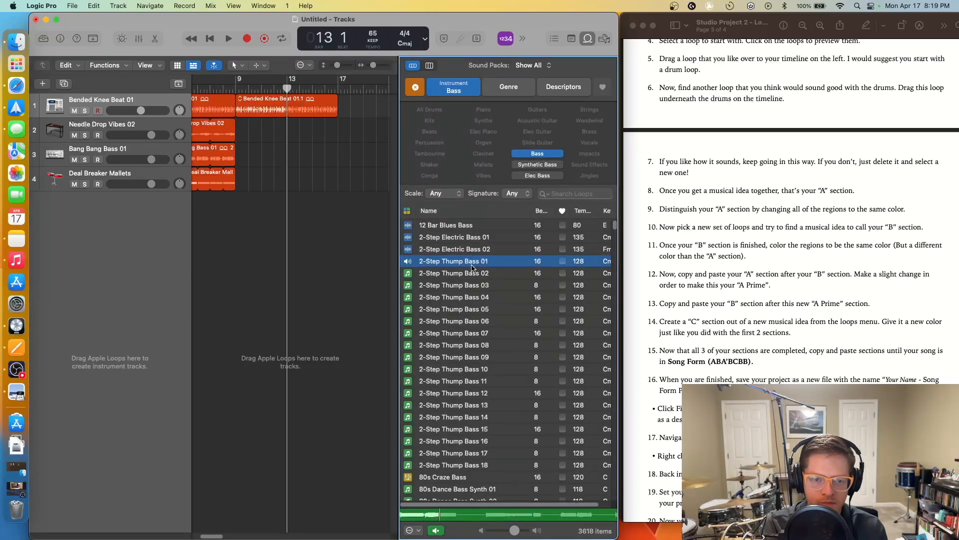
{"action": "left_click_drag", "start_coordinate": [472, 261], "coordinate": [291, 160]}
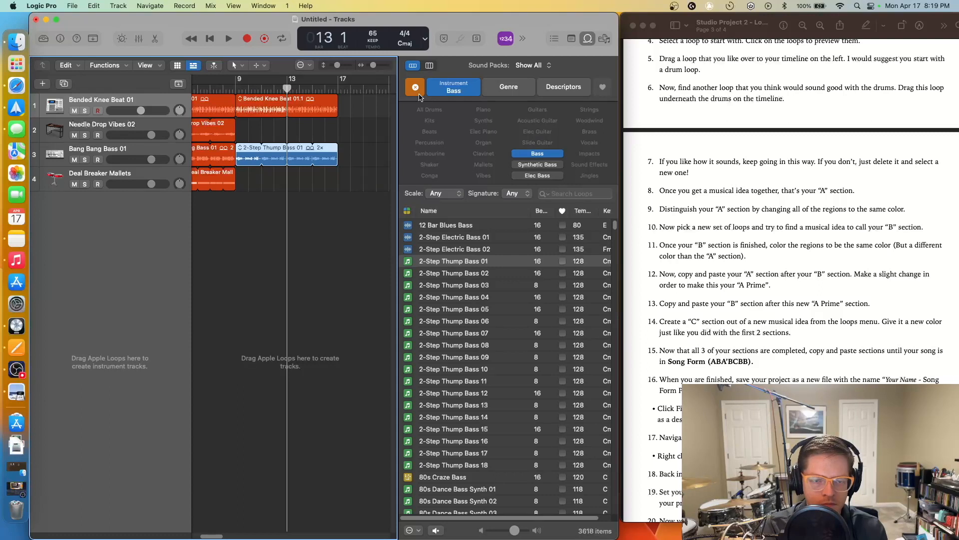
{"action": "left_click", "coordinate": [234, 88]}
{"action": "key", "text": "space"}
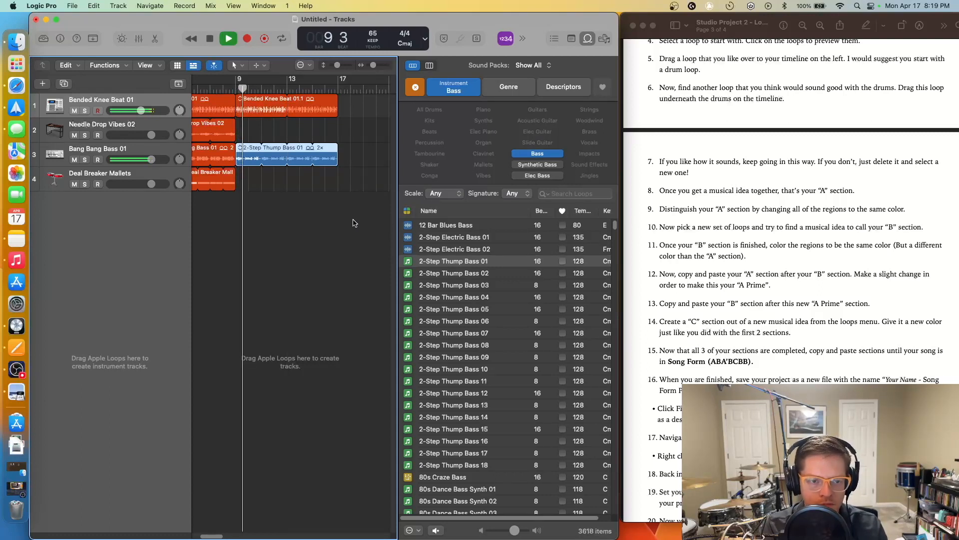
{"action": "left_click", "coordinate": [332, 194]}
{"action": "key", "text": "space"}
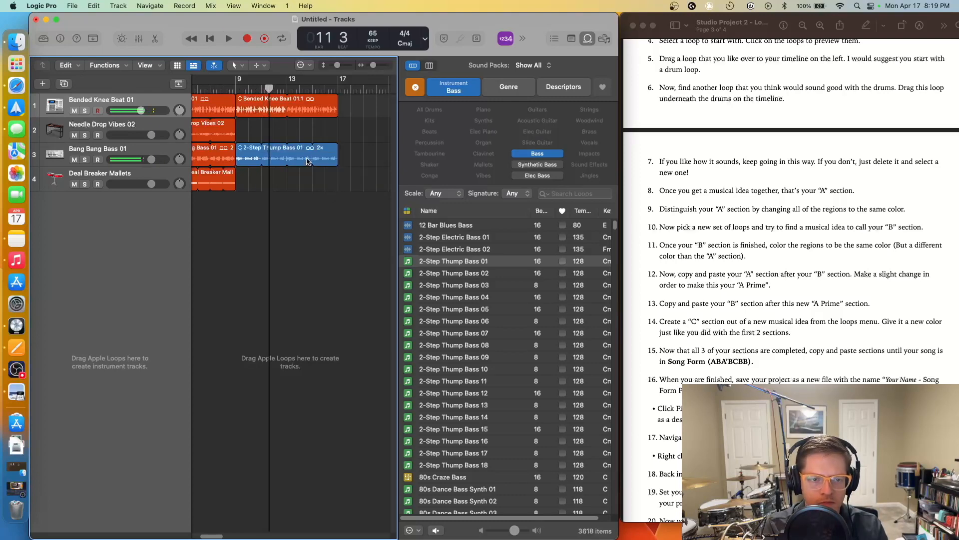
{"action": "left_click", "coordinate": [307, 161]}
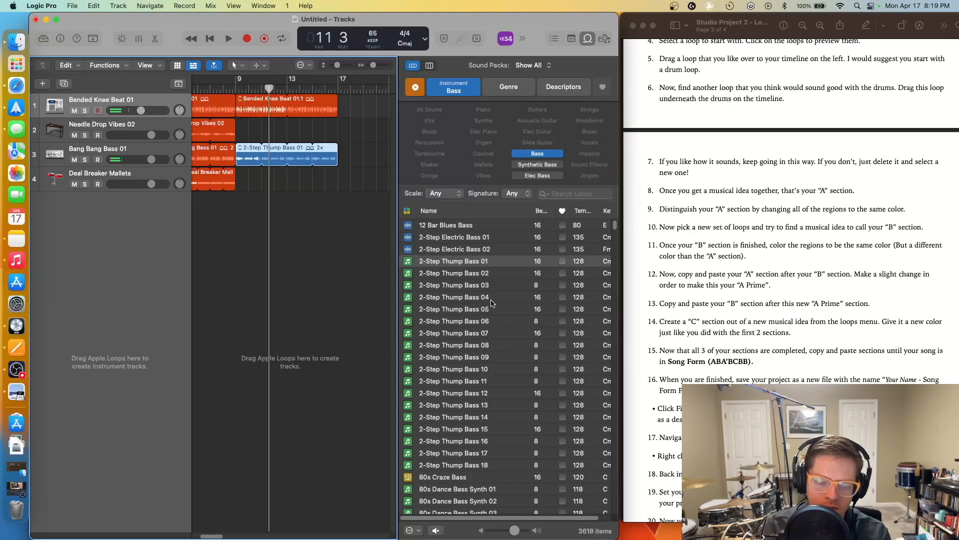
{"action": "key", "text": "Delete"}
- Audition bass loops, place Angelic Synth Bass 09 at bar 9, play it, then clear the Bass filter
{"action": "scroll", "coordinate": [494, 325], "scroll_direction": "down", "scroll_amount": 10}
{"action": "left_click", "coordinate": [507, 383]}
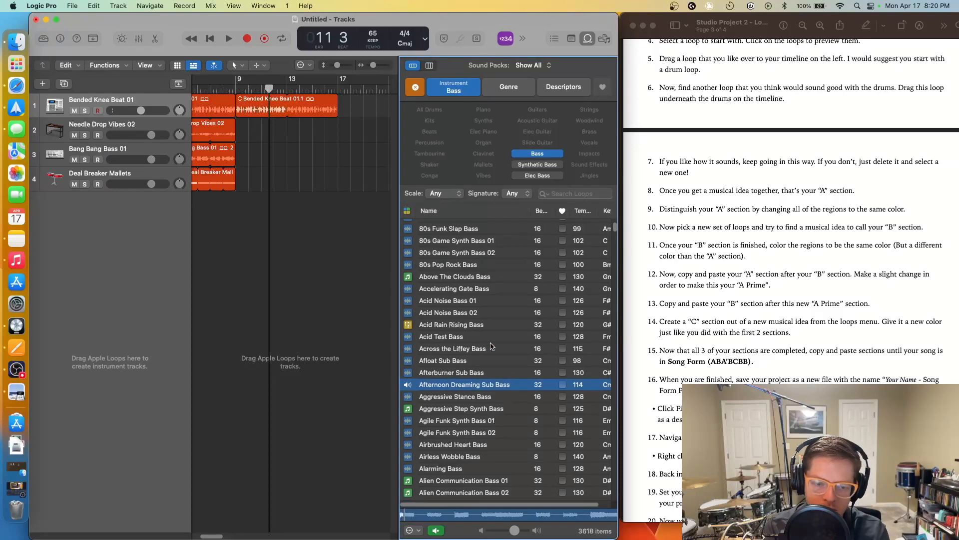
{"action": "left_click", "coordinate": [490, 348]}
{"action": "scroll", "coordinate": [495, 355], "scroll_direction": "down", "scroll_amount": 10}
{"action": "left_click", "coordinate": [499, 357]}
{"action": "left_click_drag", "start_coordinate": [491, 361], "coordinate": [338, 148]}
{"action": "key", "text": "space"}
{"action": "left_click_drag", "start_coordinate": [374, 65], "coordinate": [374, 67]}
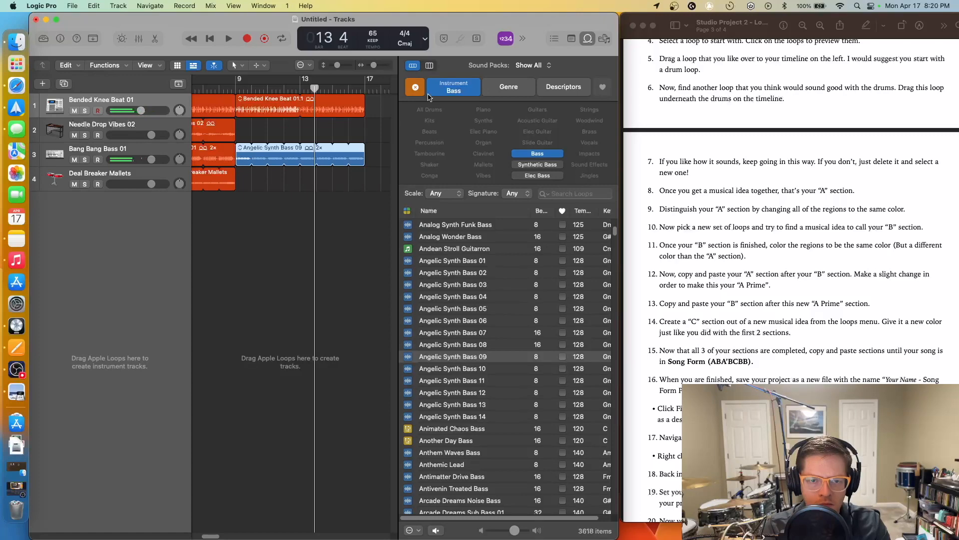
{"action": "left_click", "coordinate": [415, 87]}
- Audition tambourine loops and add Reflective Tambourine 03 on a new track at bar 9, then play
{"action": "left_click", "coordinate": [431, 153]}
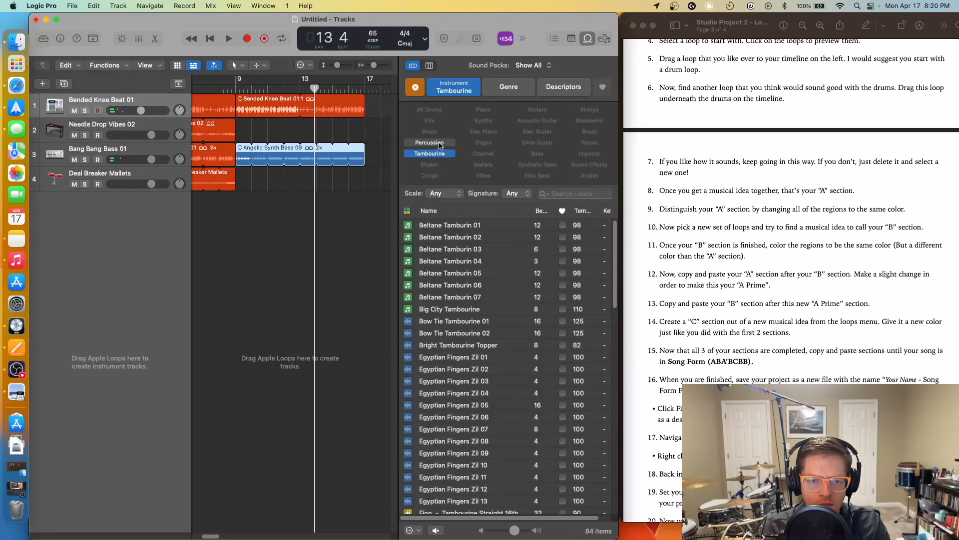
{"action": "left_click", "coordinate": [458, 250]}
{"action": "left_click", "coordinate": [459, 345]}
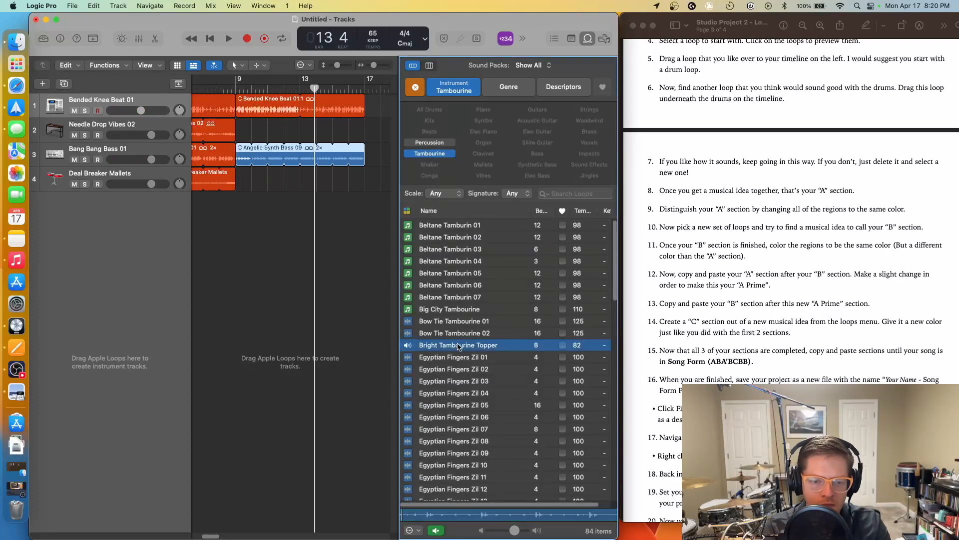
{"action": "left_click", "coordinate": [470, 372]}
{"action": "left_click", "coordinate": [461, 382]}
{"action": "scroll", "coordinate": [462, 380], "scroll_direction": "down", "scroll_amount": 3}
{"action": "scroll", "coordinate": [462, 380], "scroll_direction": "down", "scroll_amount": 10}
{"action": "left_click", "coordinate": [462, 381]}
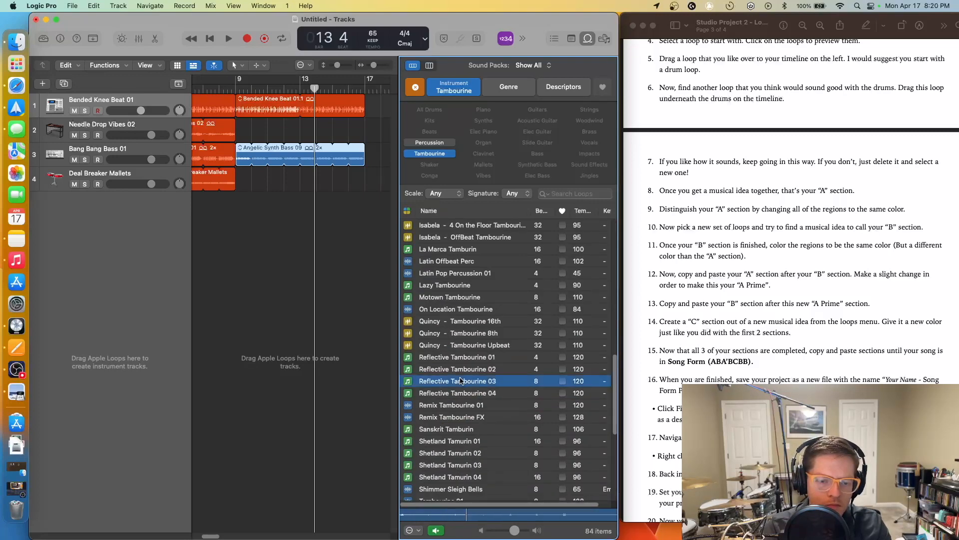
{"action": "left_click_drag", "start_coordinate": [403, 320], "coordinate": [364, 200]}
{"action": "key", "text": "space"}
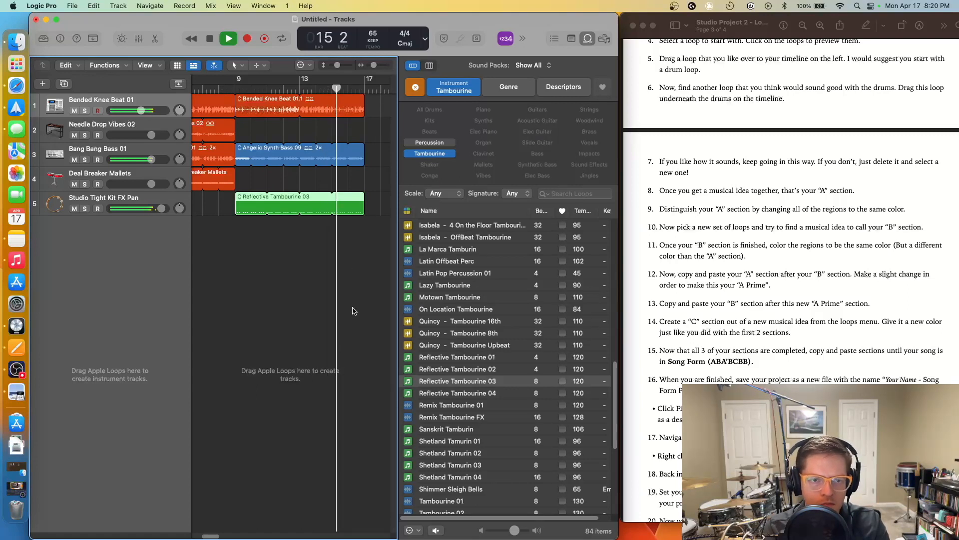
- Lower the Bang Bang Bass 01 volume slightly and stop playback
{"action": "left_click_drag", "start_coordinate": [213, 535], "coordinate": [212, 536]}
{"action": "left_click_drag", "start_coordinate": [156, 159], "coordinate": [155, 158]}
{"action": "key", "text": "space"}
- Move Angelic Synth Bass 09 onto new track Audio 5 and lower its volume to -5.1 dB
{"action": "left_click_drag", "start_coordinate": [242, 159], "coordinate": [242, 231]}
{"action": "left_click_drag", "start_coordinate": [151, 234], "coordinate": [143, 234]}
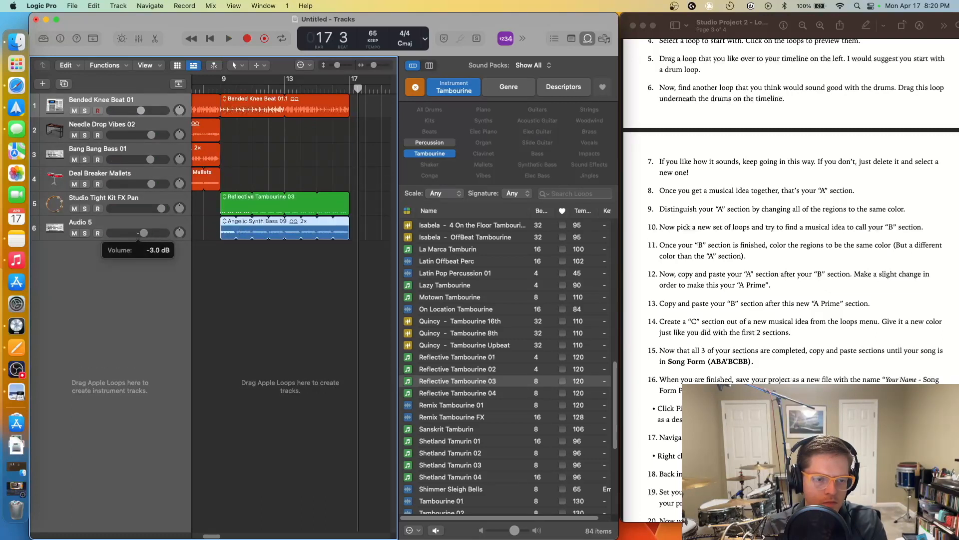
{"action": "left_click", "coordinate": [224, 86]}
{"action": "key", "text": "space"}
{"action": "left_click_drag", "start_coordinate": [143, 233], "coordinate": [139, 236]}
{"action": "key", "text": "space"}
- Select the three regions starting at bar 9 and adjust the timeline zoom
{"action": "left_click_drag", "start_coordinate": [349, 287], "coordinate": [235, 107]}
{"action": "right_click", "coordinate": [236, 107]}
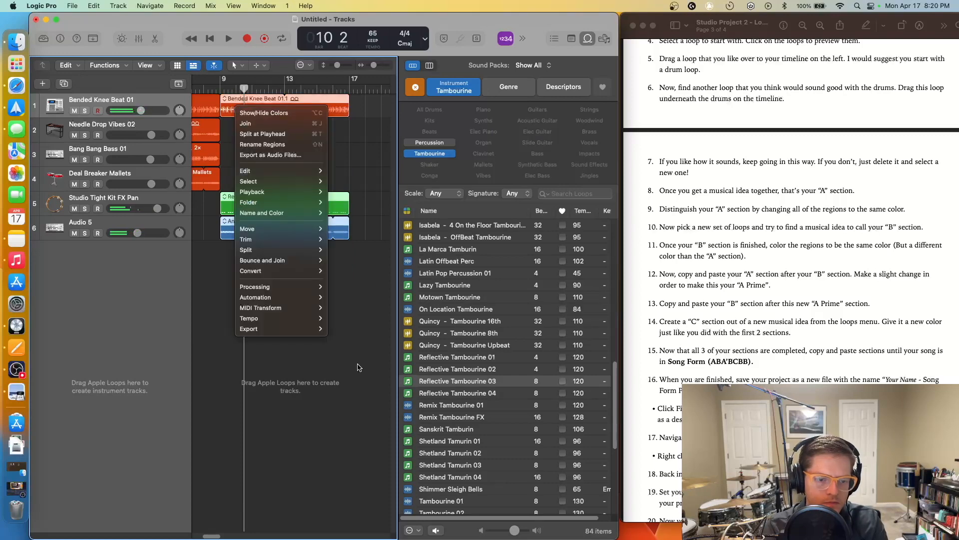
{"action": "left_click", "coordinate": [367, 308]}
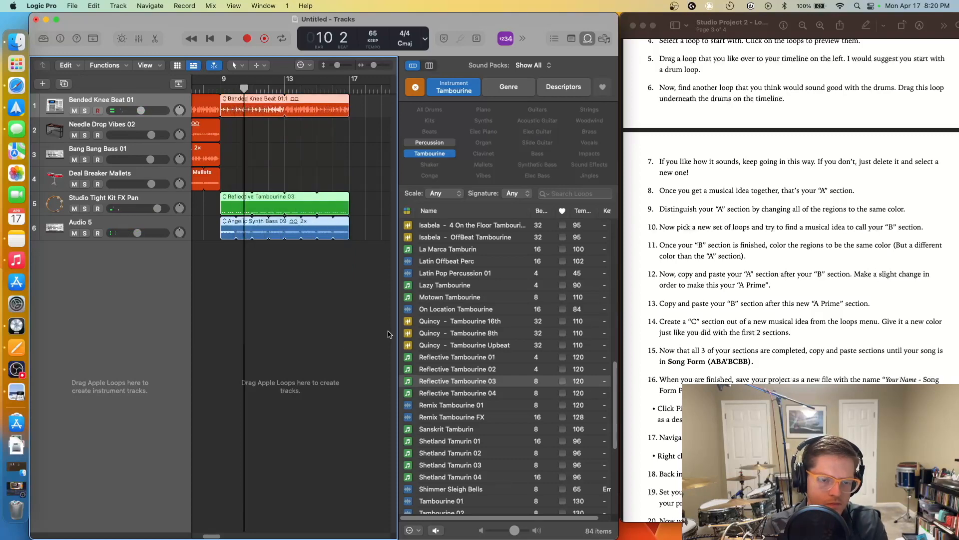
{"action": "left_click_drag", "start_coordinate": [374, 67], "coordinate": [372, 67]}
{"action": "left_click_drag", "start_coordinate": [209, 537], "coordinate": [198, 538]}
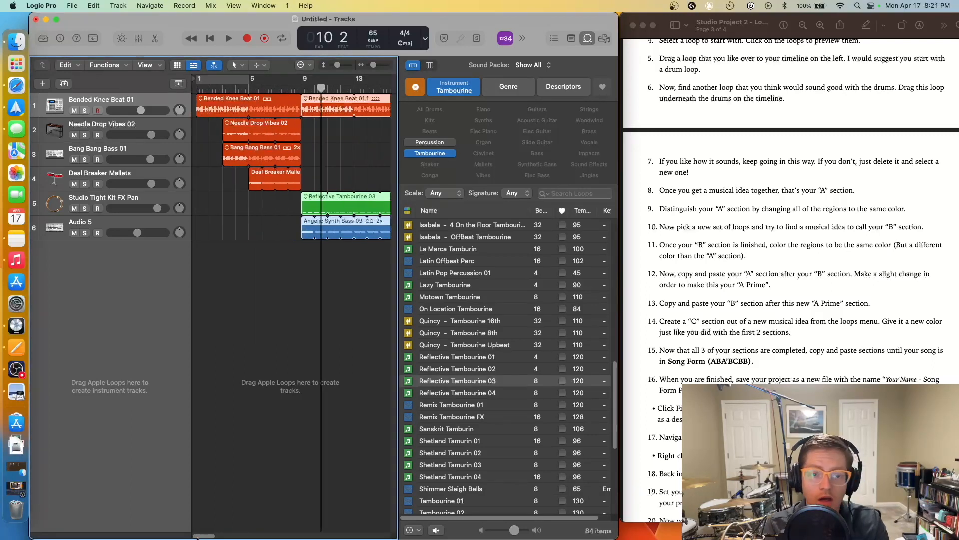
{"action": "left_click", "coordinate": [302, 356]}
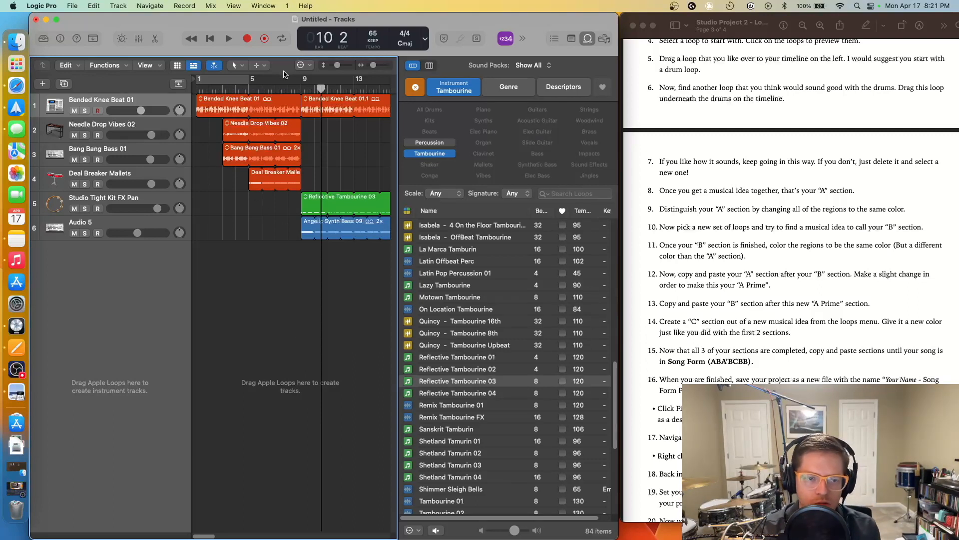
{"action": "left_click", "coordinate": [274, 88]}
{"action": "key", "text": "space"}
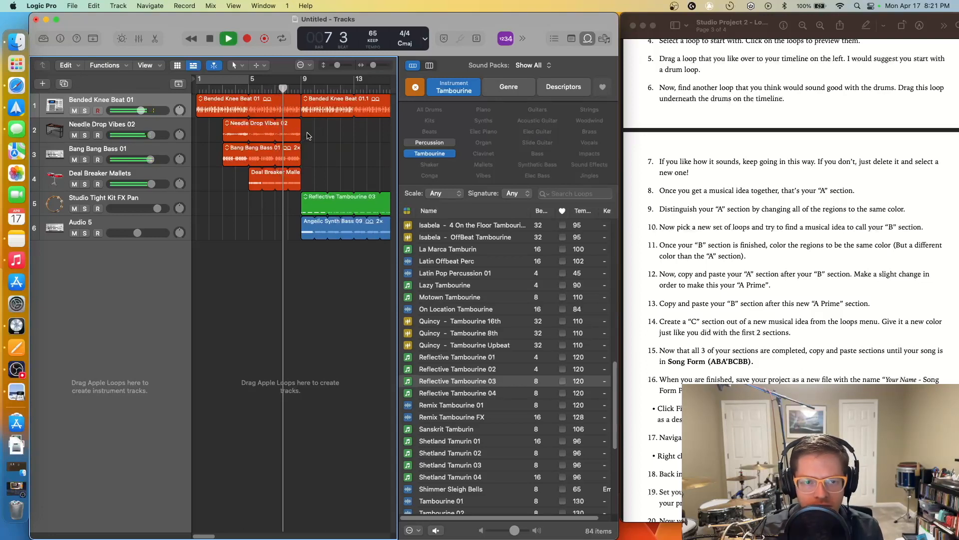
{"action": "key", "text": "space"}
{"action": "left_click_drag", "start_coordinate": [302, 88], "coordinate": [301, 87]}
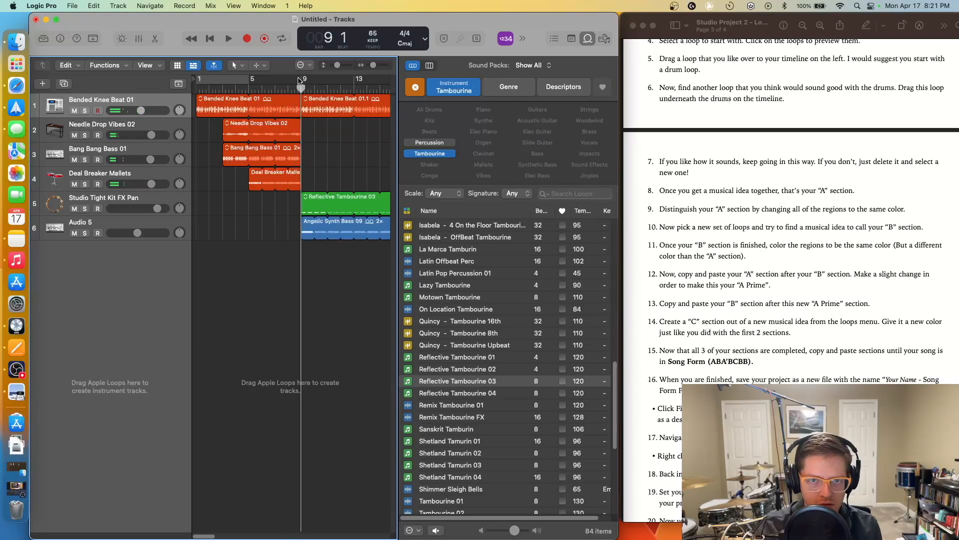
{"action": "key", "text": "space"}
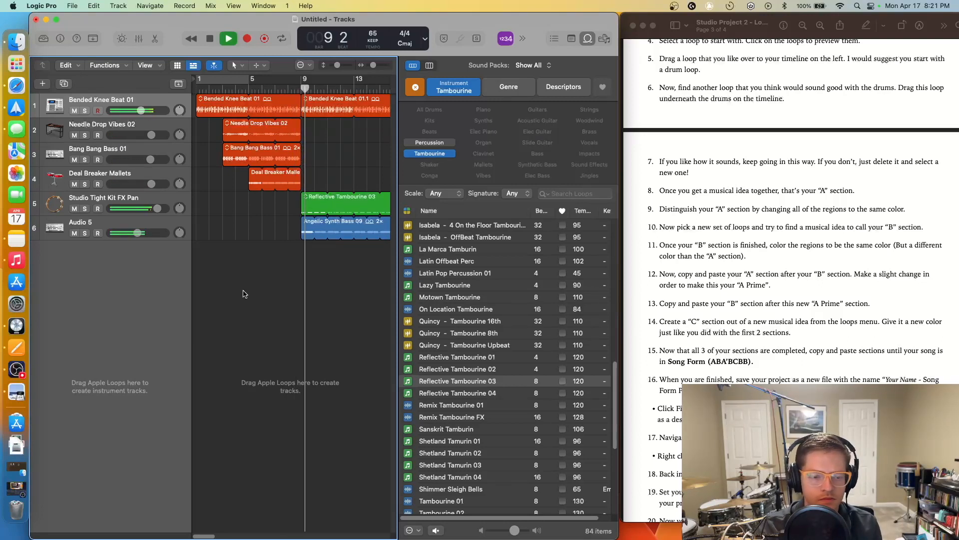
{"action": "mouse_move", "coordinate": [195, 536]}
{"action": "left_mouse_down"}
{"action": "mouse_move", "coordinate": [211, 537]}
{"action": "mouse_move", "coordinate": [203, 537]}
{"action": "left_mouse_up"}
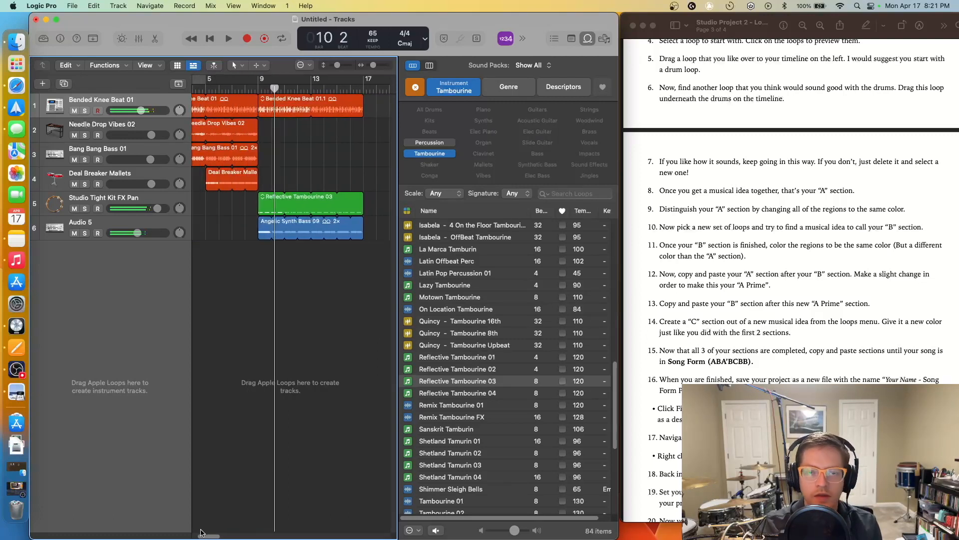
{"action": "left_click_drag", "start_coordinate": [364, 334], "coordinate": [277, 106]}
- Colour the three bar-9 regions green, zoom out, and move the playhead to bar 64
{"action": "right_click", "coordinate": [276, 105]}
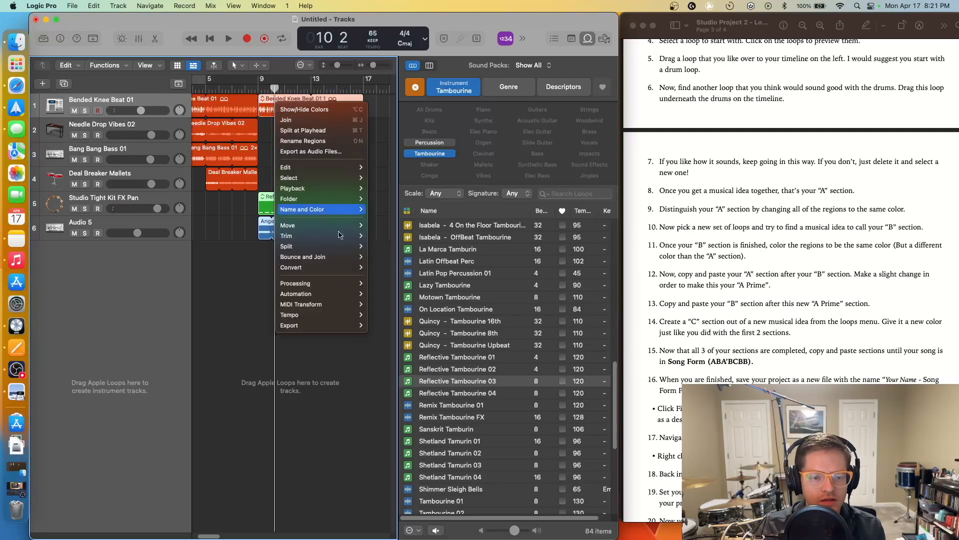
{"action": "mouse_move", "coordinate": [345, 209]}
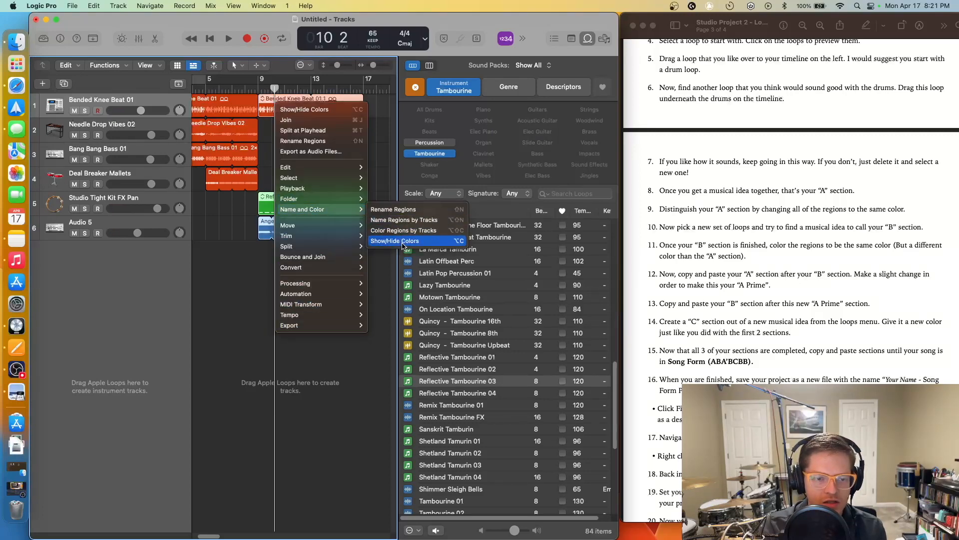
{"action": "left_click", "coordinate": [402, 242]}
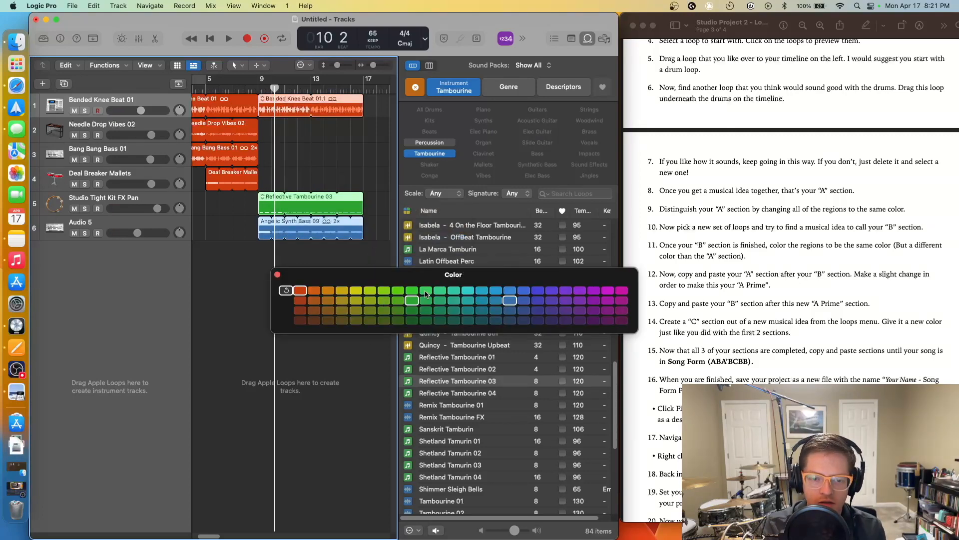
{"action": "left_click", "coordinate": [425, 291]}
{"action": "left_click", "coordinate": [277, 274]}
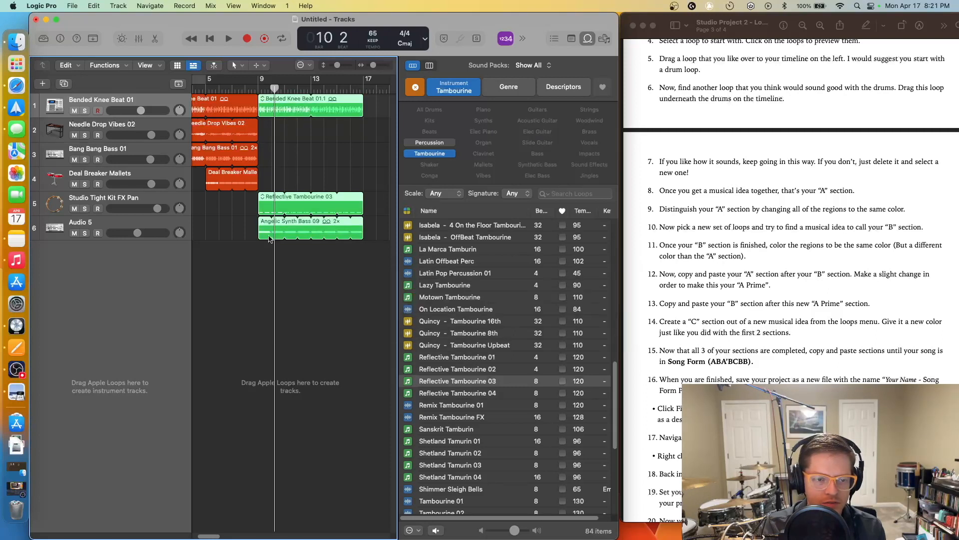
{"action": "left_click", "coordinate": [348, 312]}
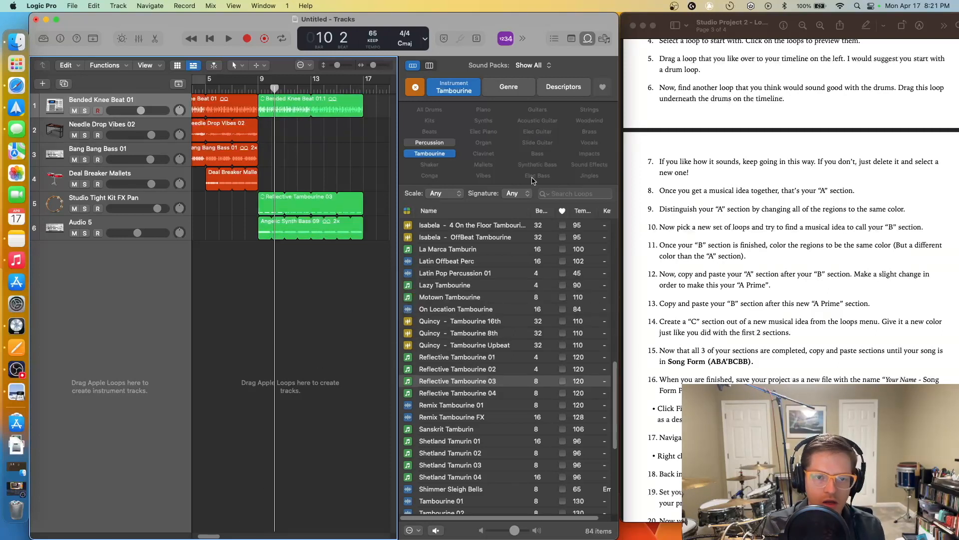
{"action": "mouse_move", "coordinate": [378, 66]}
{"action": "left_mouse_down"}
{"action": "mouse_move", "coordinate": [361, 97]}
{"action": "mouse_move", "coordinate": [372, 66]}
{"action": "left_mouse_up"}
{"action": "left_click", "coordinate": [311, 89]}
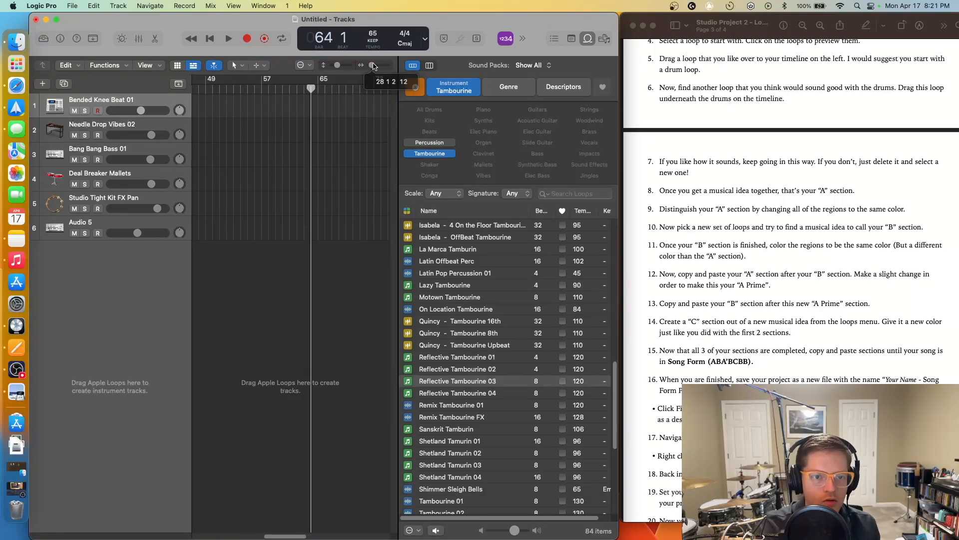
{"action": "left_click", "coordinate": [736, 373]}
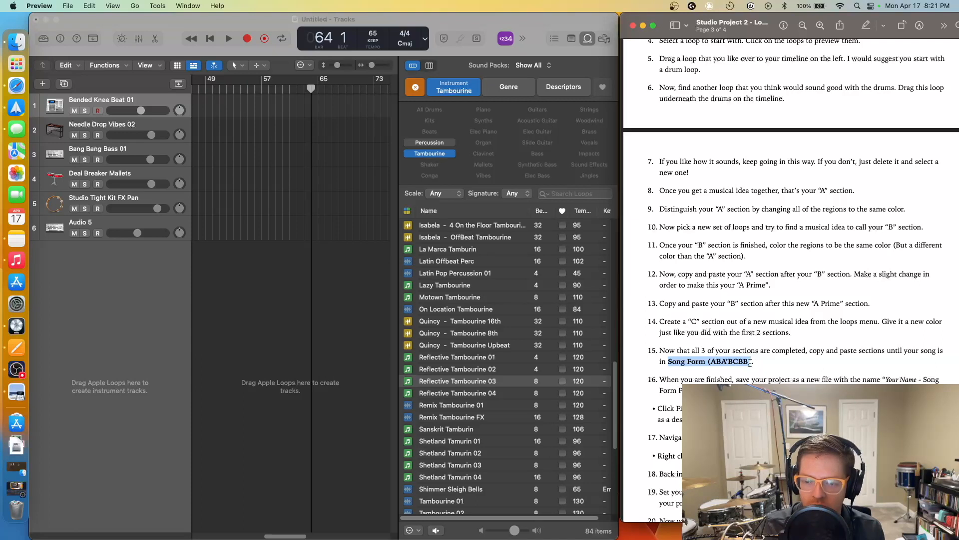
{"action": "left_click", "coordinate": [371, 359]}
{"action": "left_click_drag", "start_coordinate": [282, 537], "coordinate": [196, 522]}
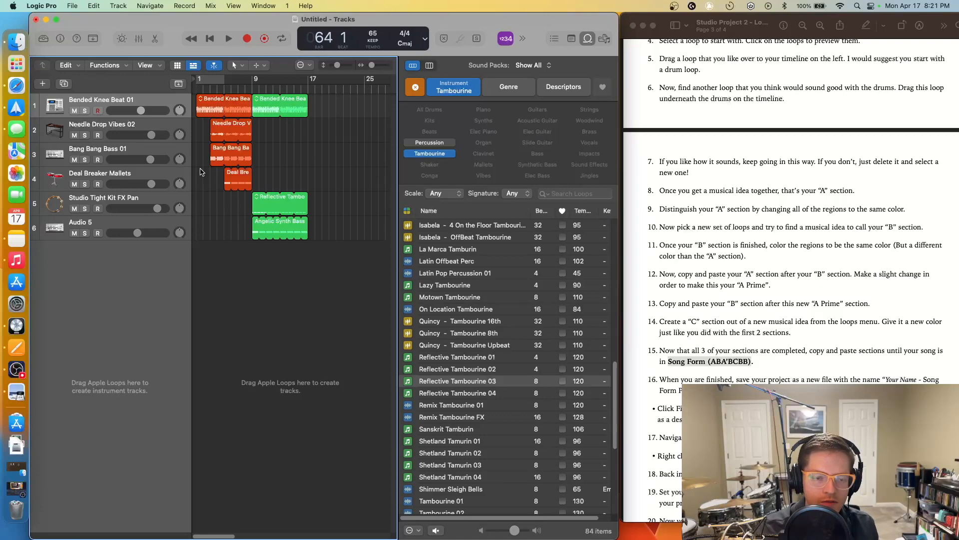
{"action": "left_click_drag", "start_coordinate": [239, 209], "coordinate": [197, 95]}
- Copy the four red opening regions, paste them at bar 17, and zoom to bars 13–21
{"action": "right_click", "coordinate": [201, 109]}
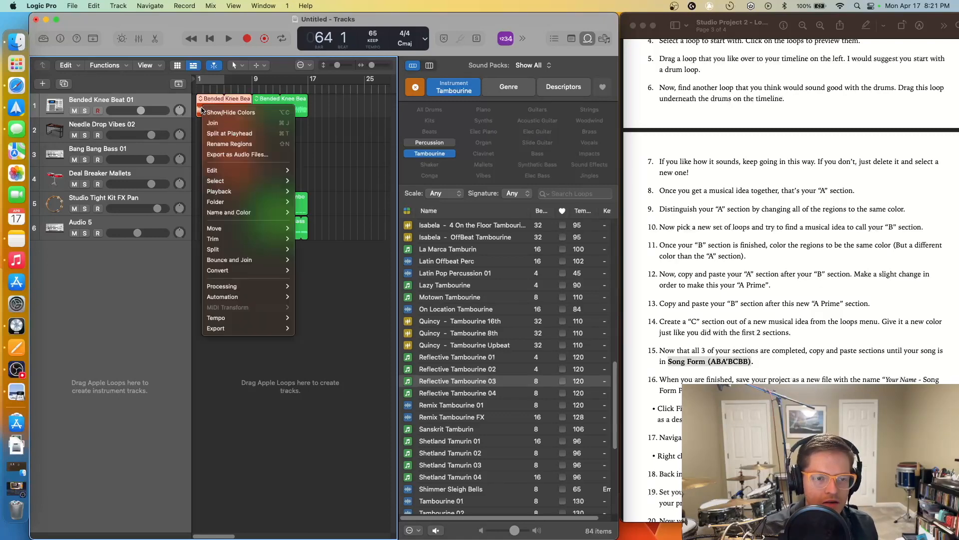
{"action": "left_click", "coordinate": [201, 107]}
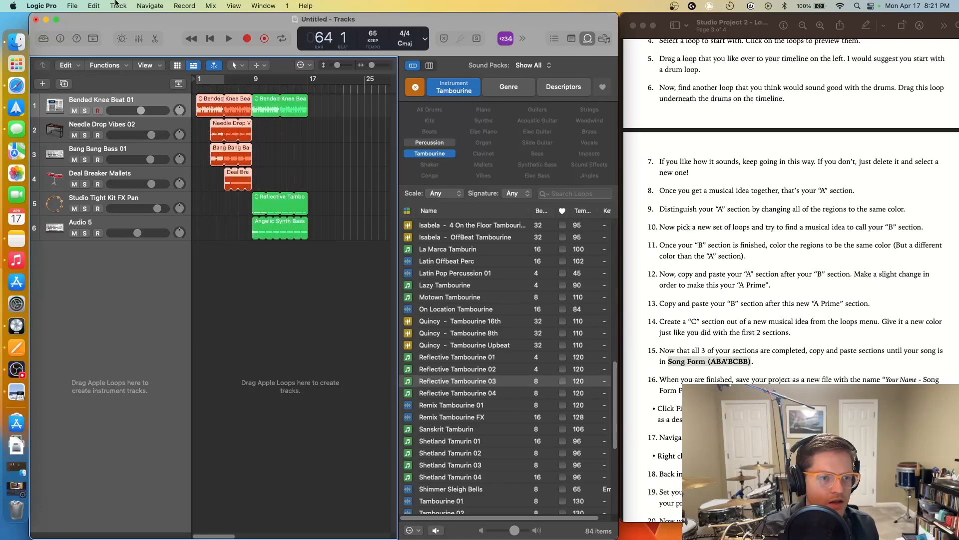
{"action": "left_click", "coordinate": [96, 5]}
{"action": "left_click", "coordinate": [129, 81]}
{"action": "left_click", "coordinate": [308, 89]}
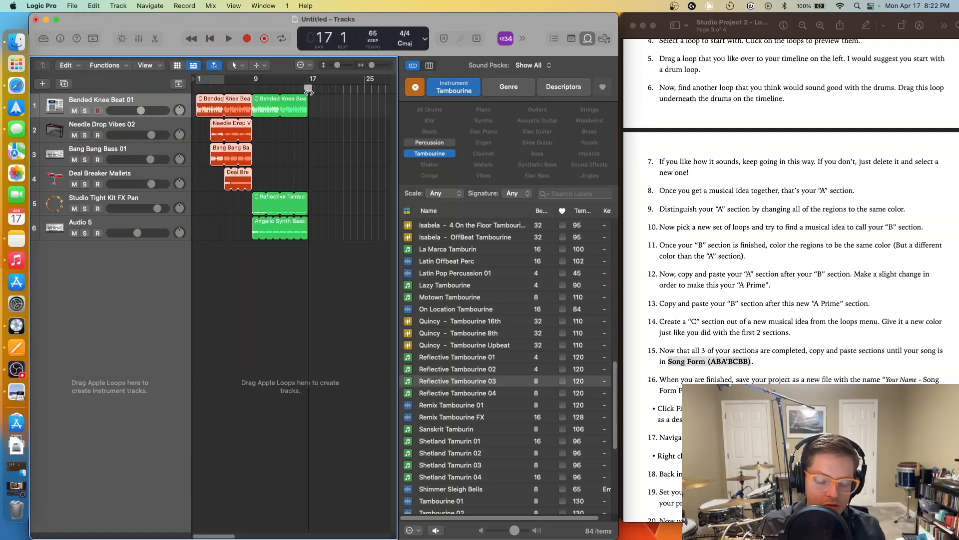
{"action": "key", "text": "super+v"}
{"action": "left_click", "coordinate": [384, 231]}
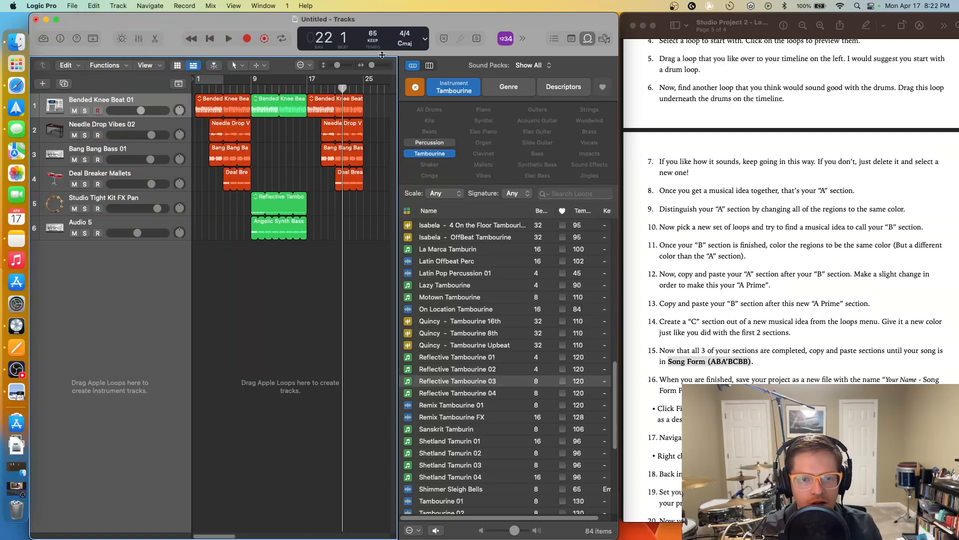
{"action": "left_click_drag", "start_coordinate": [378, 67], "coordinate": [373, 66]}
{"action": "mouse_move", "coordinate": [219, 536]}
{"action": "left_mouse_down"}
{"action": "mouse_move", "coordinate": [194, 535]}
{"action": "mouse_move", "coordinate": [235, 536]}
{"action": "left_mouse_up"}
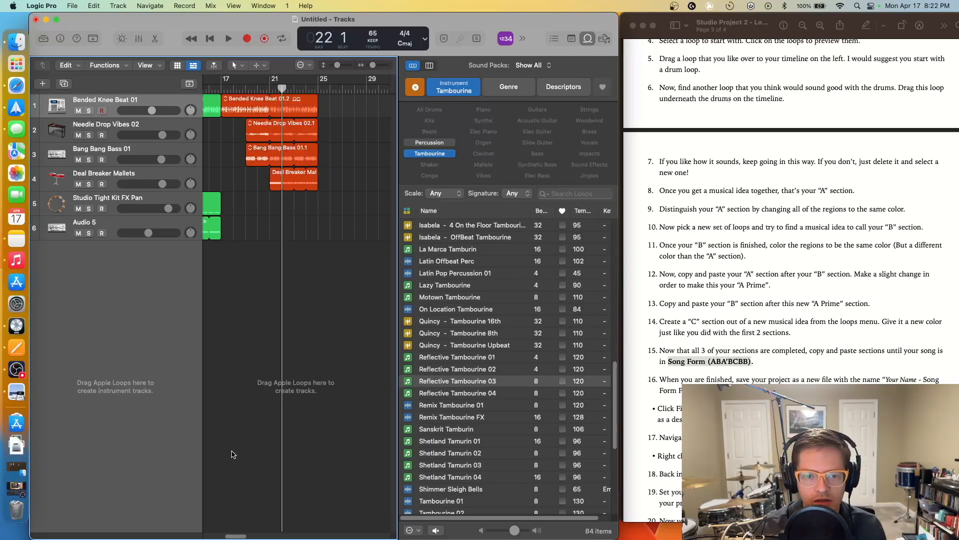
- Filter the loop browser to vocal loops and preview Andre Lyric 23
{"action": "left_click", "coordinate": [410, 90]}
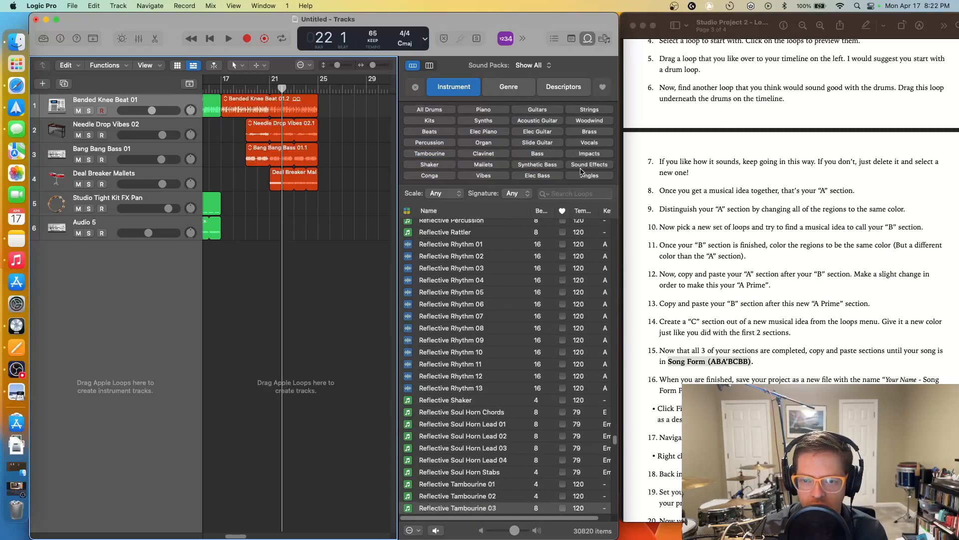
{"action": "left_click", "coordinate": [588, 143]}
{"action": "scroll", "coordinate": [500, 277], "scroll_direction": "down", "scroll_amount": 15}
{"action": "left_click_drag", "start_coordinate": [615, 235], "coordinate": [618, 237]}
{"action": "left_click", "coordinate": [496, 274]}
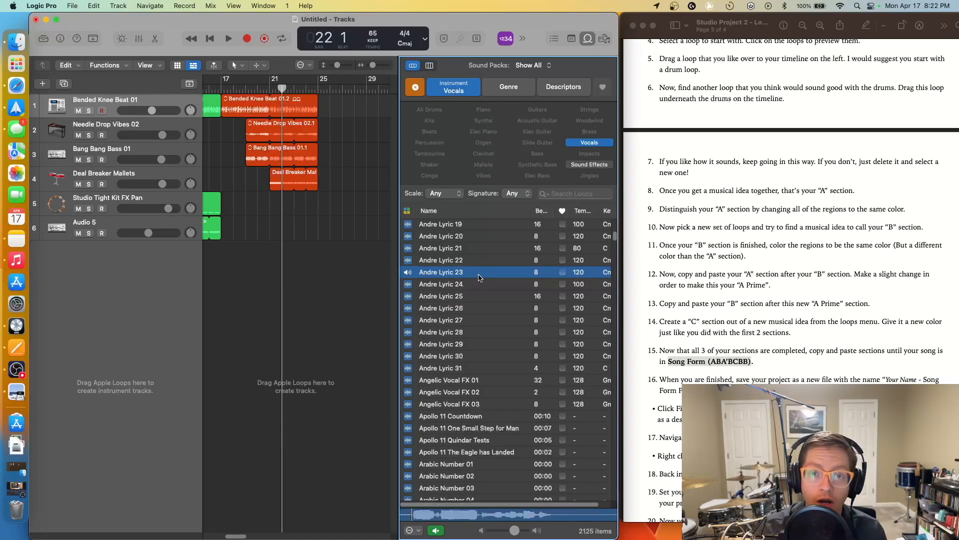
- Add four Andre Lyric 23 regions on a new track from bar 21 to bar 24
{"action": "left_click_drag", "start_coordinate": [414, 269], "coordinate": [273, 262]}
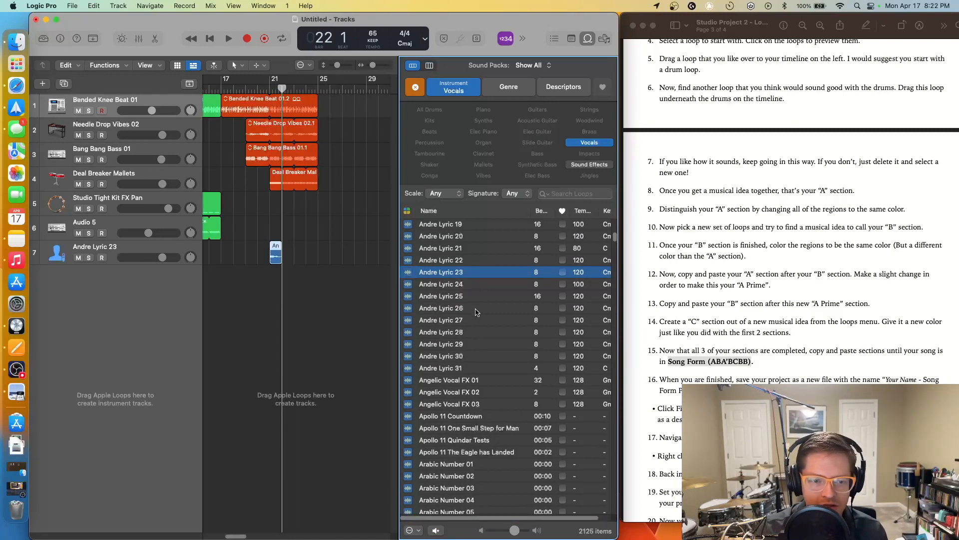
{"action": "left_click_drag", "start_coordinate": [421, 260], "coordinate": [478, 248]}
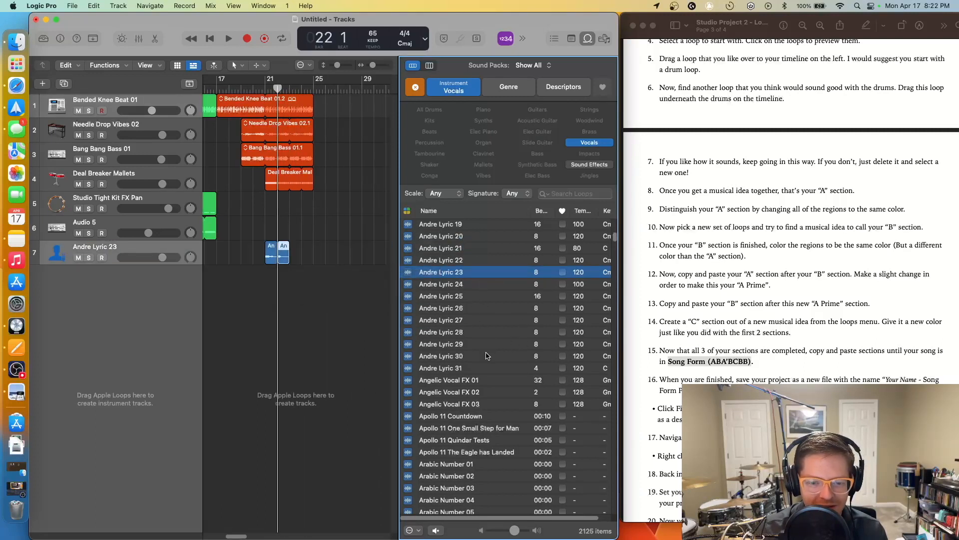
{"action": "left_click_drag", "start_coordinate": [284, 255], "coordinate": [460, 361]}
{"action": "left_click_drag", "start_coordinate": [436, 273], "coordinate": [301, 255]}
{"action": "left_click", "coordinate": [345, 287]}
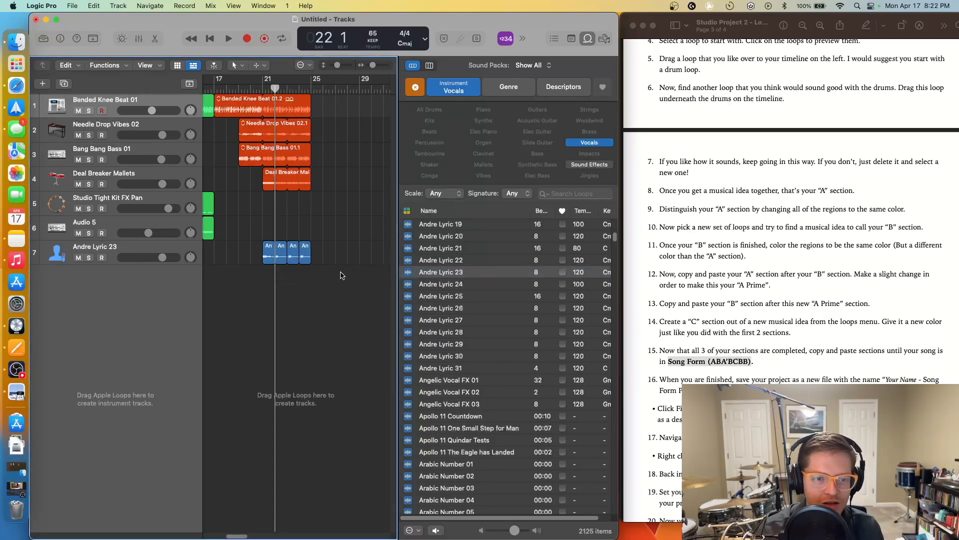
- Play from bar 21, turn Andre Lyric 23 down to -1.7 dB, and select its four regions
{"action": "left_click_drag", "start_coordinate": [376, 66], "coordinate": [375, 69]}
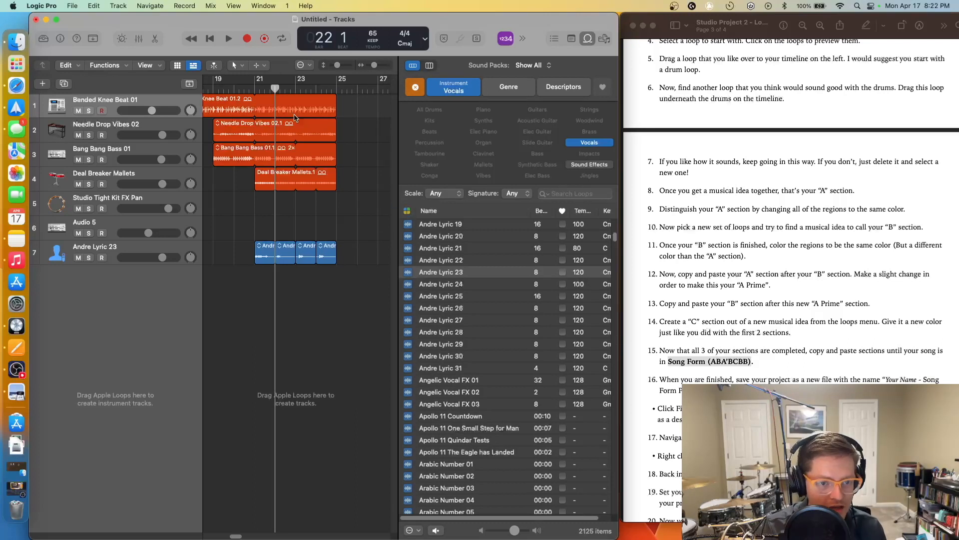
{"action": "left_click", "coordinate": [296, 239]}
{"action": "left_click_drag", "start_coordinate": [274, 89], "coordinate": [255, 88]}
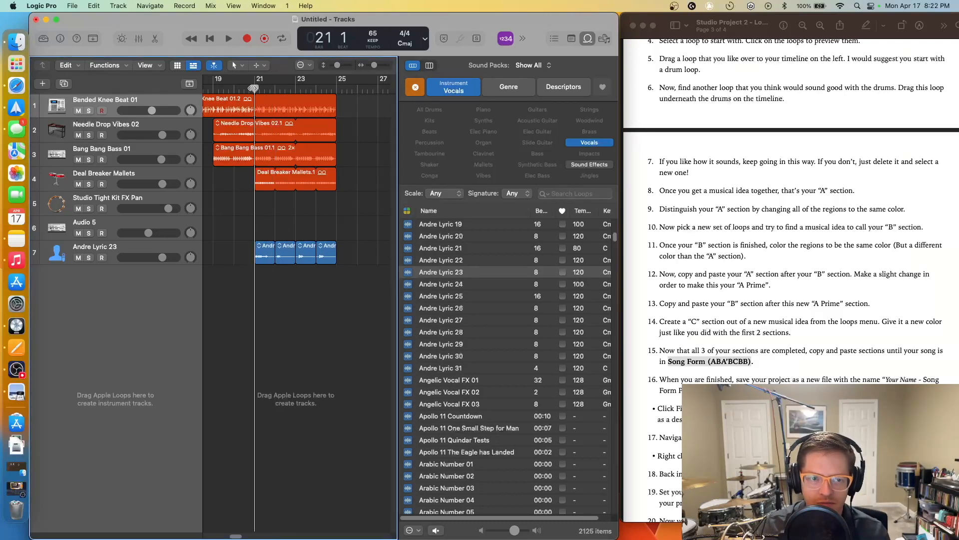
{"action": "key", "text": "space"}
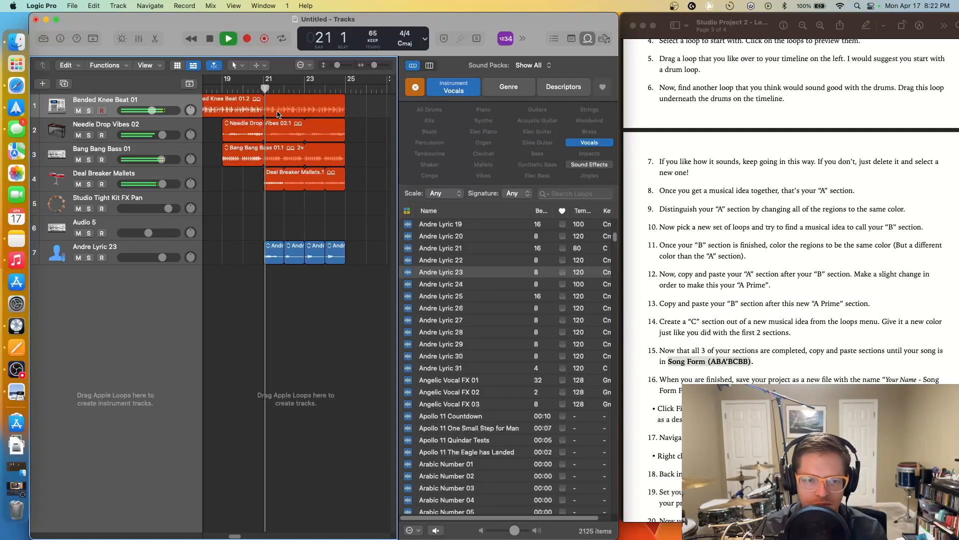
{"action": "left_click_drag", "start_coordinate": [162, 257], "coordinate": [156, 258]}
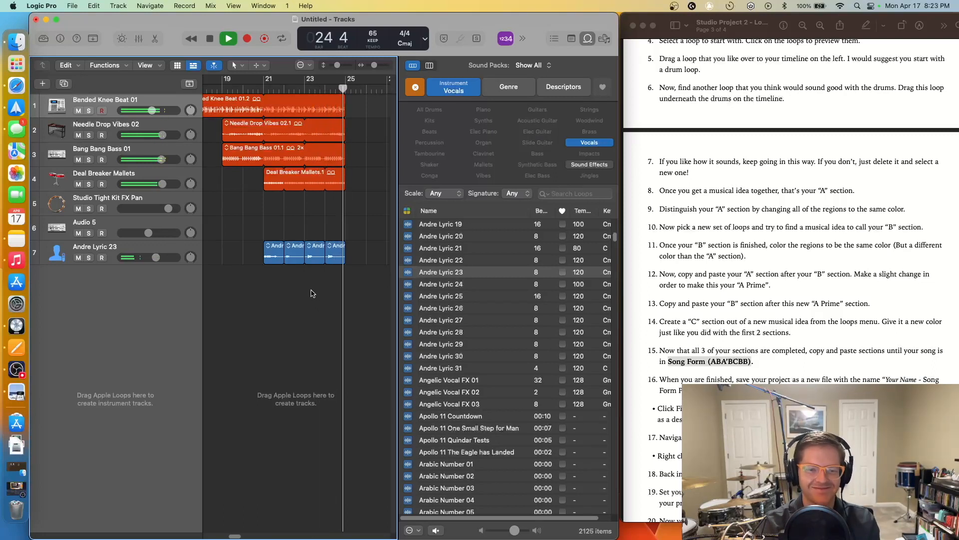
{"action": "key", "text": "space"}
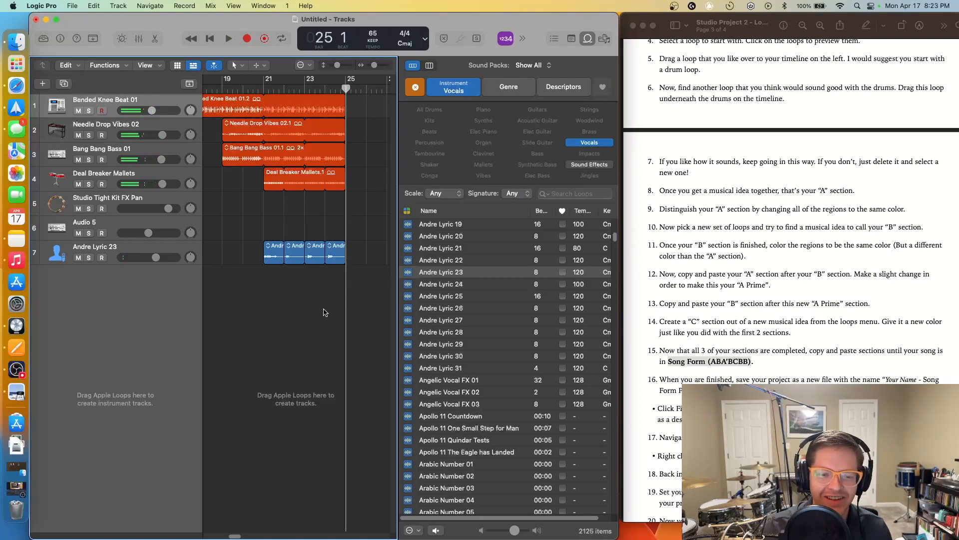
{"action": "left_click_drag", "start_coordinate": [367, 299], "coordinate": [267, 243]}
- Recolour the four Andre Lyric 23 vocal regions red from the Name and Color palette
{"action": "right_click", "coordinate": [272, 246]}
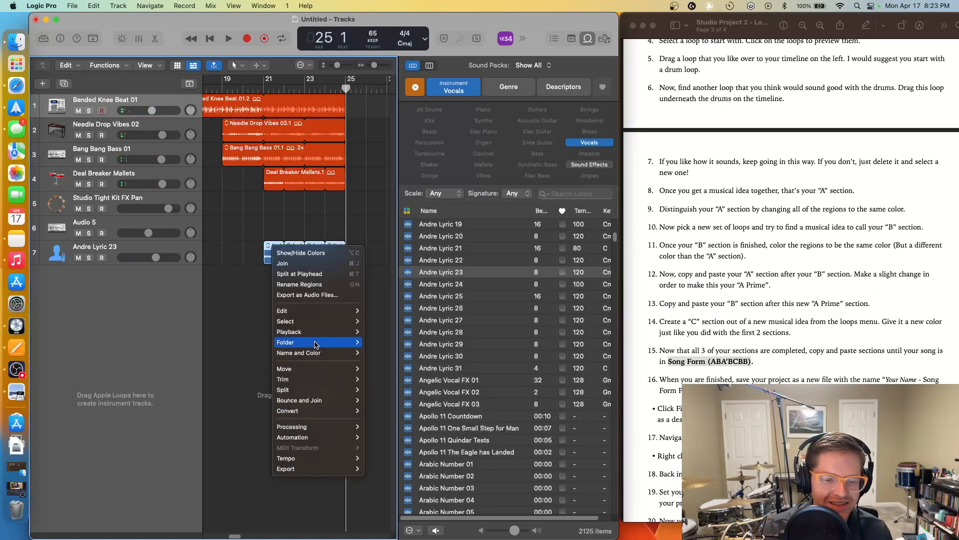
{"action": "mouse_move", "coordinate": [300, 352]}
{"action": "left_click", "coordinate": [413, 354]}
{"action": "left_click", "coordinate": [281, 322]}
{"action": "left_click_drag", "start_coordinate": [359, 291], "coordinate": [262, 243]}
{"action": "right_click", "coordinate": [261, 243]}
{"action": "left_click", "coordinate": [272, 253]}
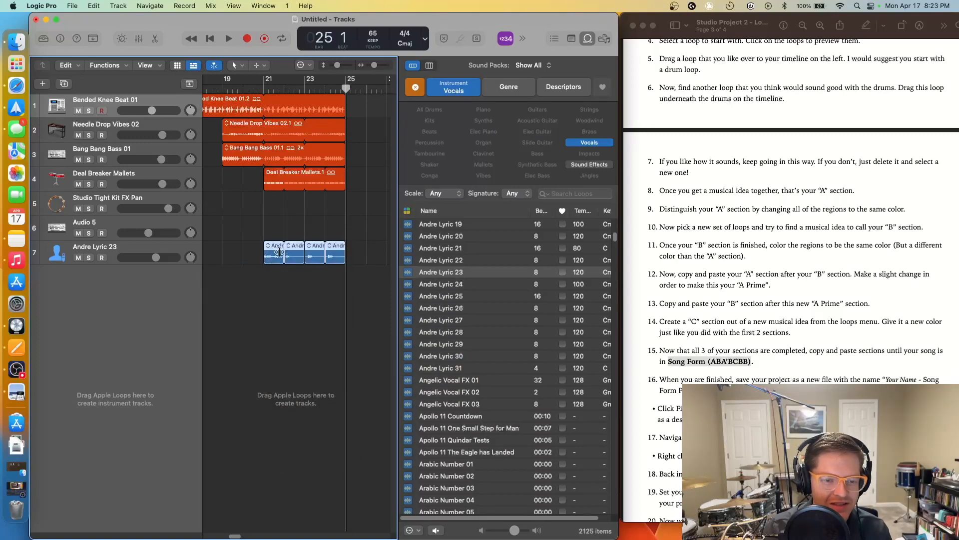
{"action": "right_click", "coordinate": [280, 251]}
{"action": "mouse_move", "coordinate": [355, 357]}
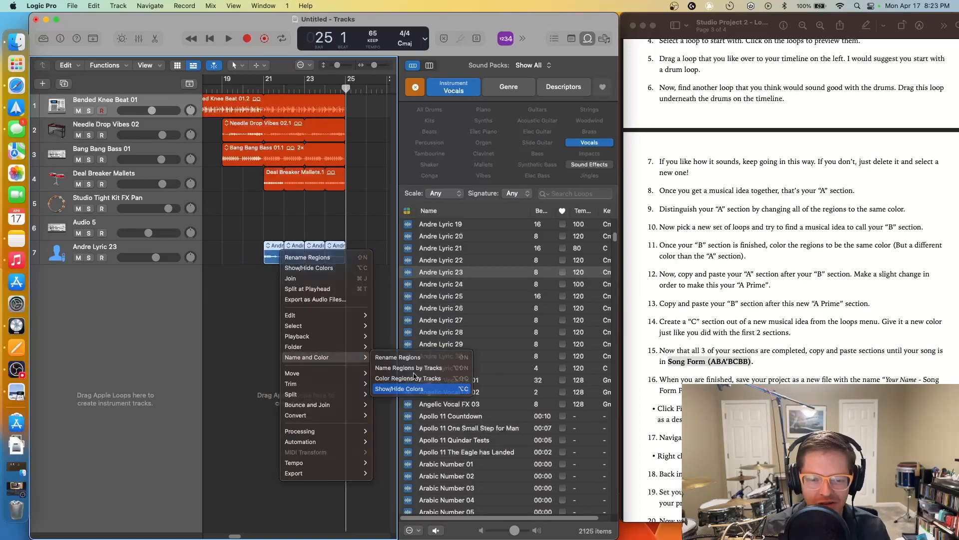
{"action": "left_click", "coordinate": [408, 388]}
{"action": "left_click", "coordinate": [299, 294]}
{"action": "left_click", "coordinate": [277, 274]}
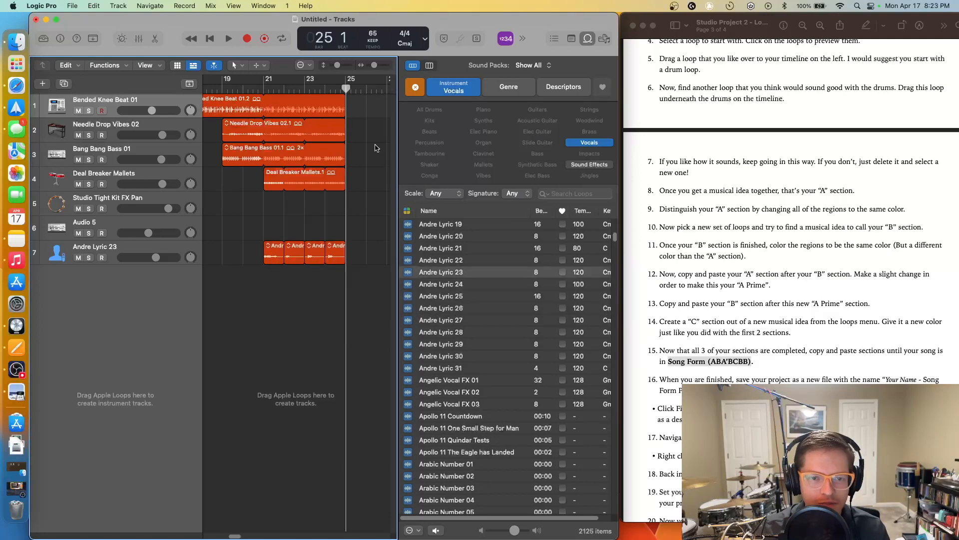
- Zoom out and select only the three green B-section regions
{"action": "left_click_drag", "start_coordinate": [374, 66], "coordinate": [371, 69]}
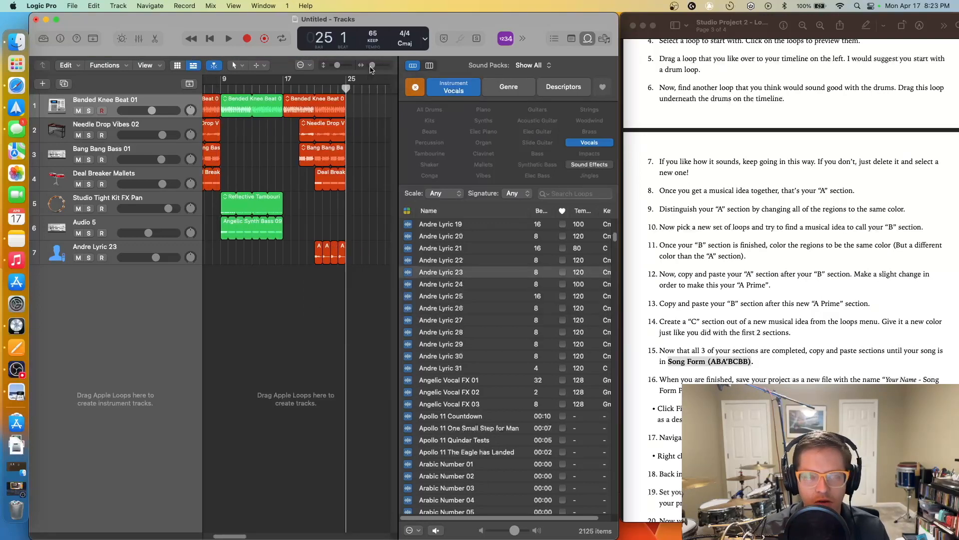
{"action": "left_click", "coordinate": [711, 358]}
{"action": "left_click", "coordinate": [735, 361]}
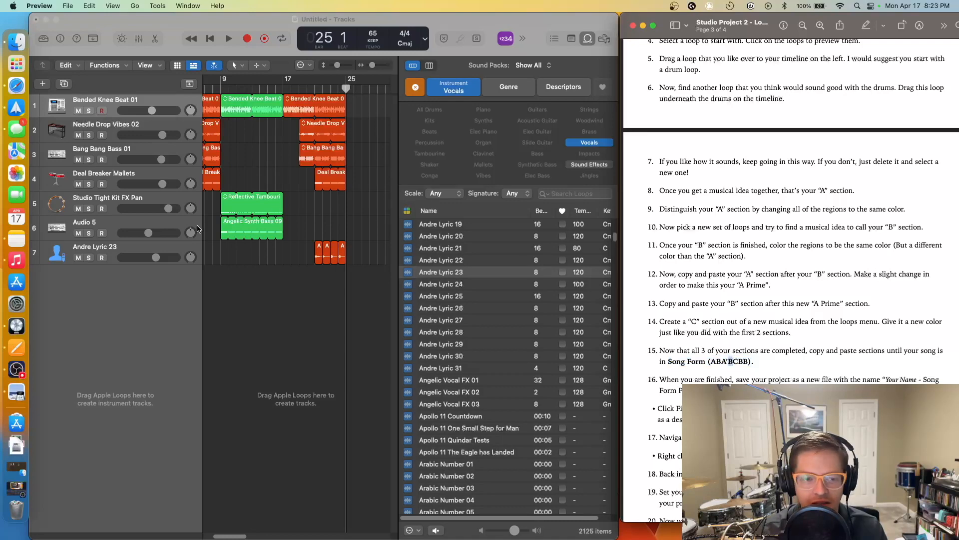
{"action": "left_click_drag", "start_coordinate": [284, 264], "coordinate": [233, 109]}
{"action": "right_click", "coordinate": [233, 104]}
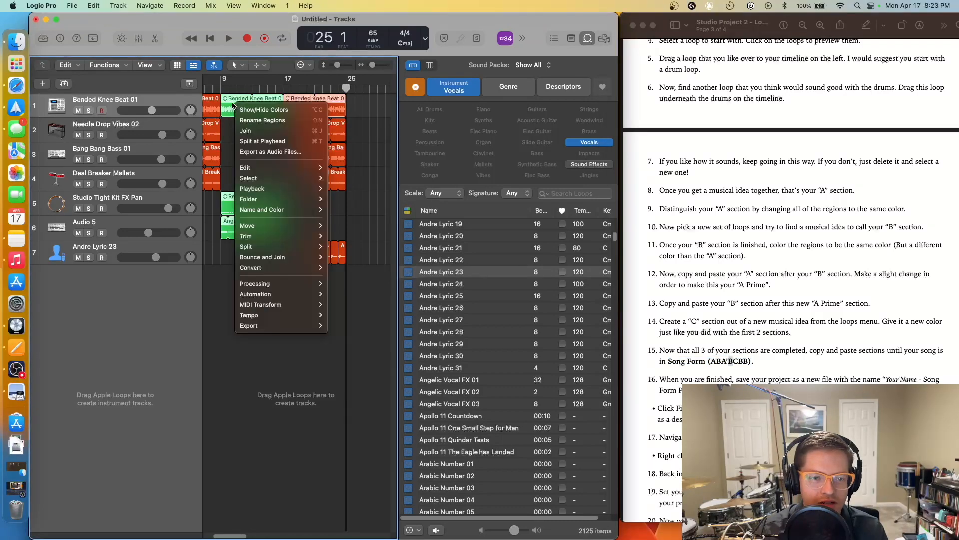
{"action": "left_click", "coordinate": [227, 170]}
{"action": "left_click", "coordinate": [242, 143]}
{"action": "left_click_drag", "start_coordinate": [235, 250], "coordinate": [256, 111]}
{"action": "right_click", "coordinate": [256, 111]}
{"action": "left_click", "coordinate": [240, 150]}
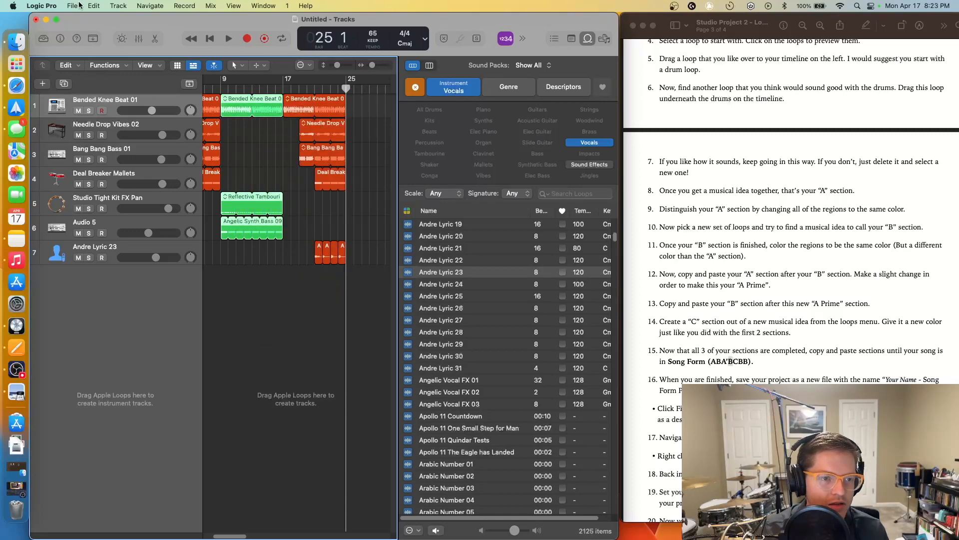
{"action": "left_click", "coordinate": [94, 5]}
- Copy the green B-section regions, paste them at bar 25, then zoom out and scroll right
{"action": "left_click", "coordinate": [117, 80]}
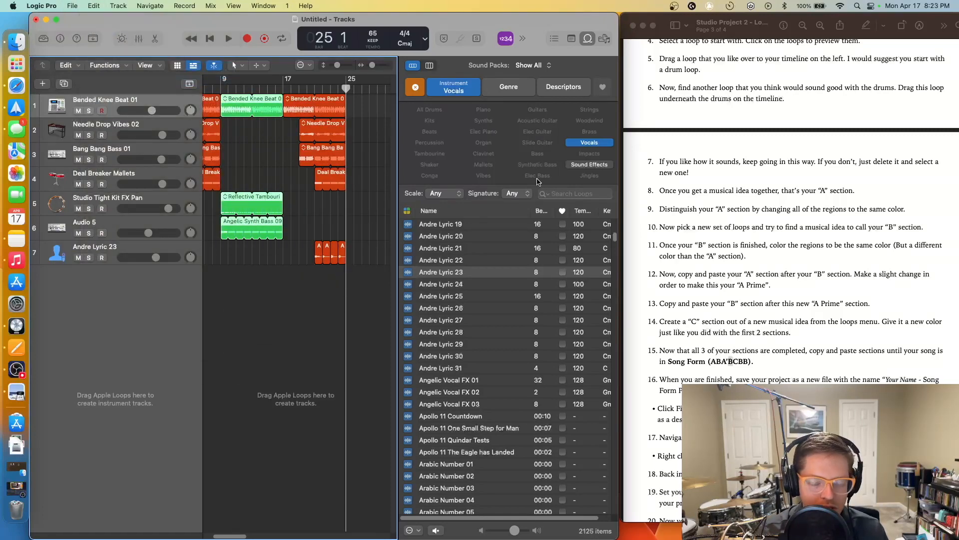
{"action": "key", "text": "super+v"}
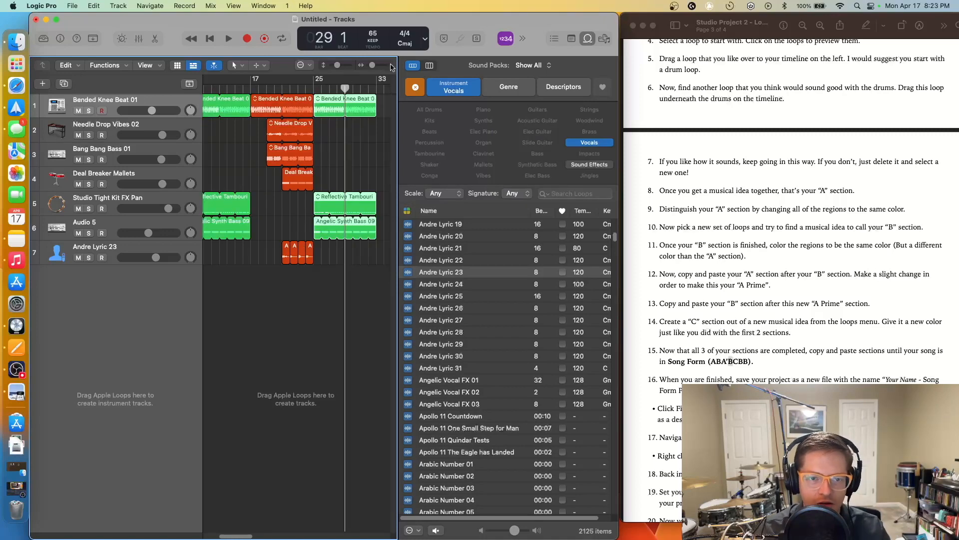
{"action": "left_click_drag", "start_coordinate": [372, 65], "coordinate": [372, 65]}
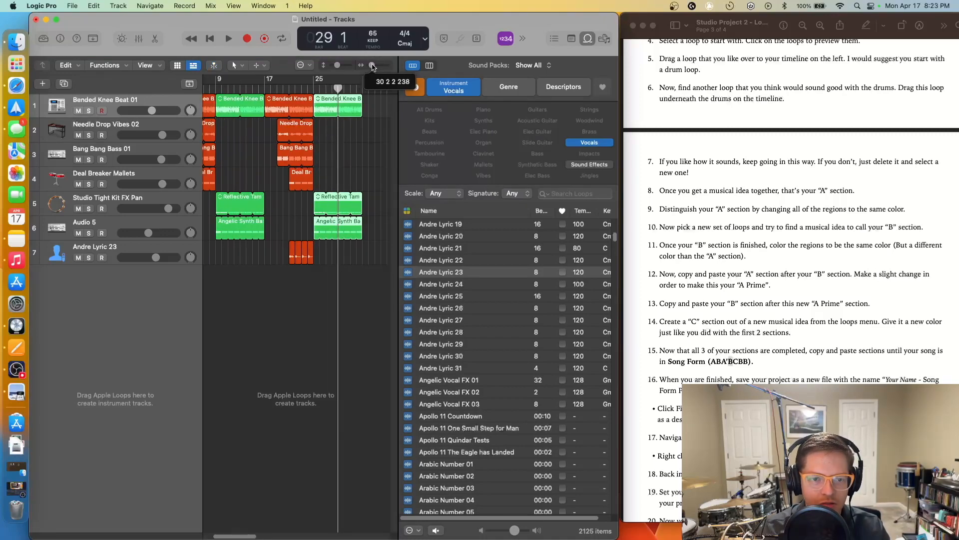
{"action": "scroll", "coordinate": [245, 536], "scroll_direction": "right", "scroll_amount": 3}
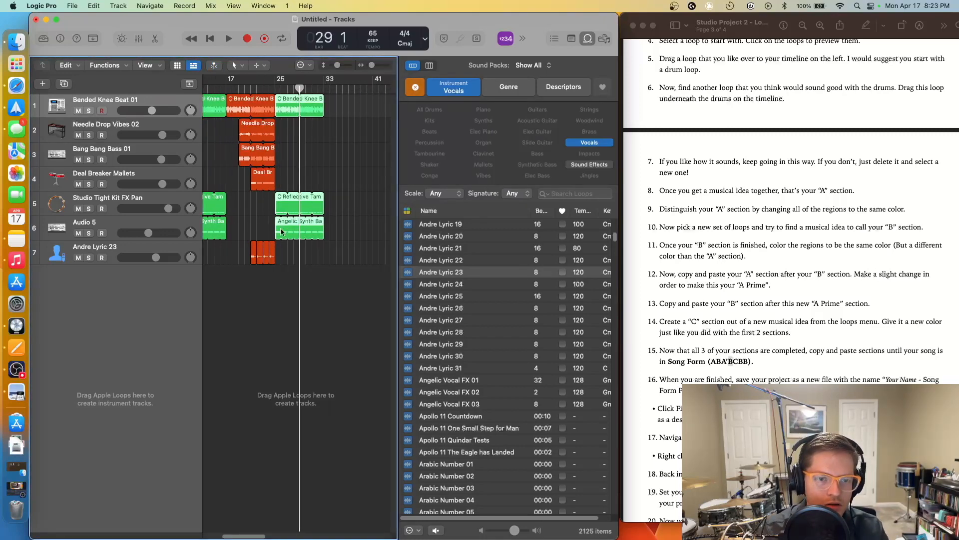
{"action": "scroll", "coordinate": [265, 533], "scroll_direction": "right", "scroll_amount": 2}
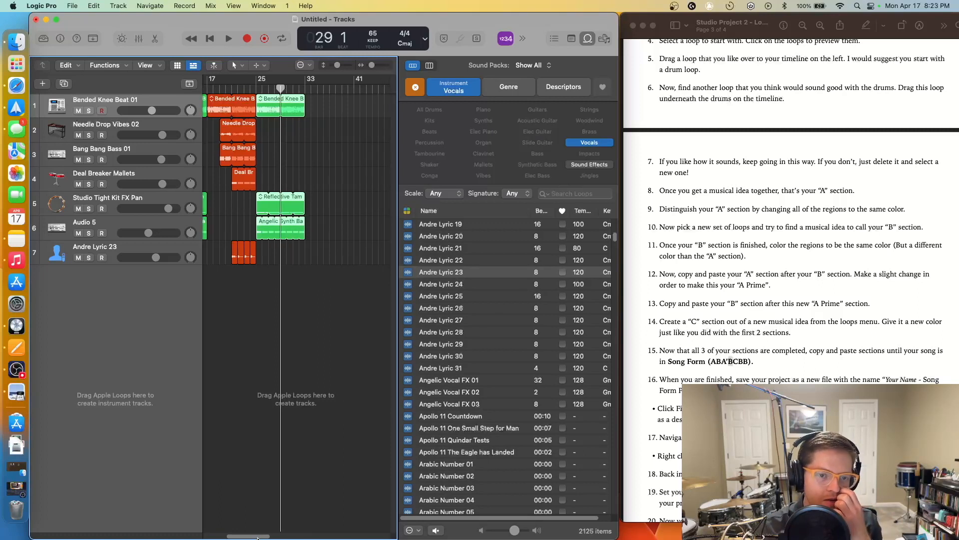
{"action": "left_click_drag", "start_coordinate": [259, 537], "coordinate": [230, 535]}
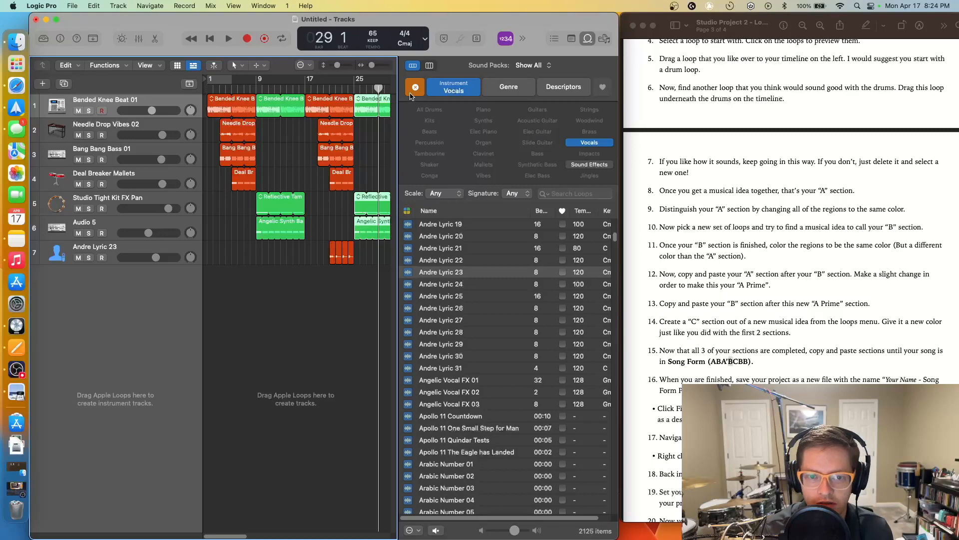
- Reset the Vocals keyword filter so the loop browser lists all 30,820 loops
{"action": "left_click", "coordinate": [412, 91]}
{"action": "left_click_drag", "start_coordinate": [616, 242], "coordinate": [596, 223]}
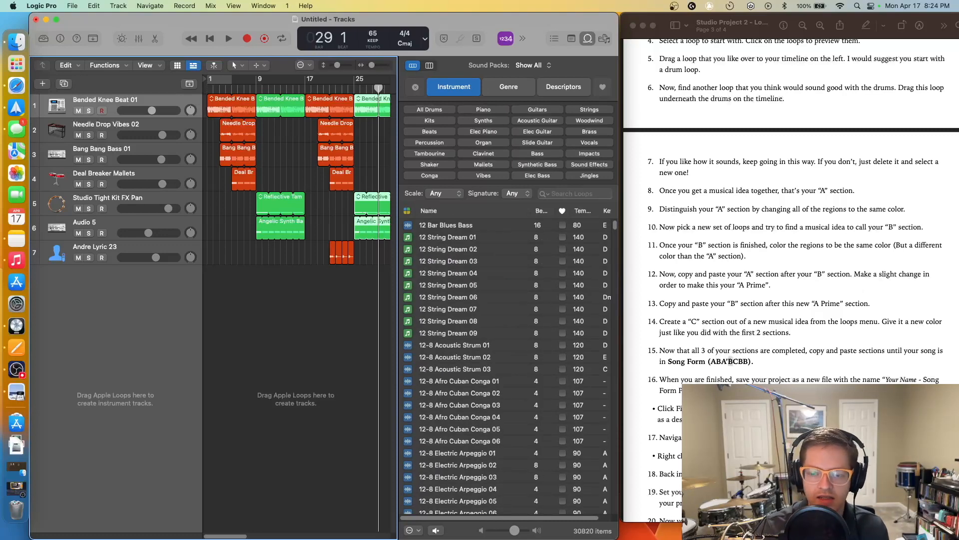
{"action": "scroll", "coordinate": [818, 315], "scroll_direction": "down", "scroll_amount": 3}
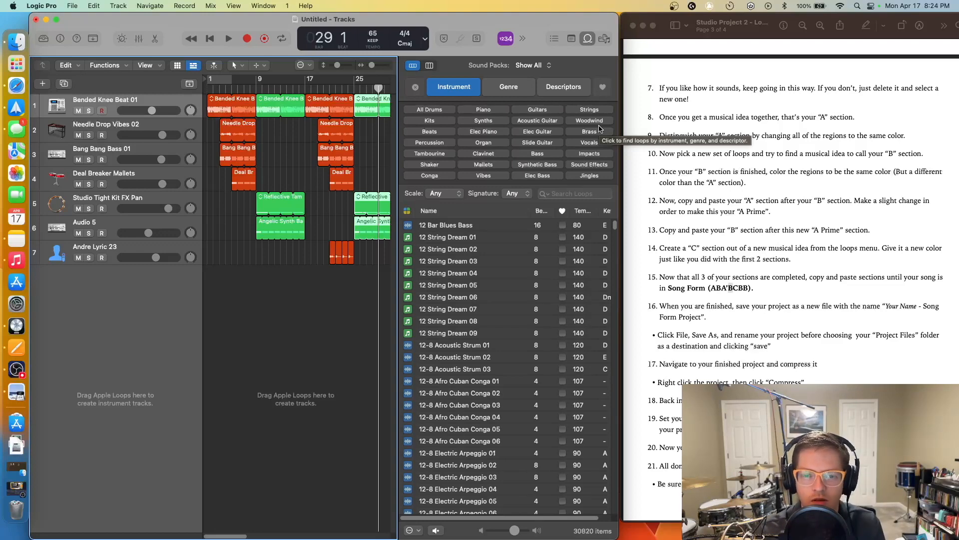
{"action": "left_click", "coordinate": [767, 289]}
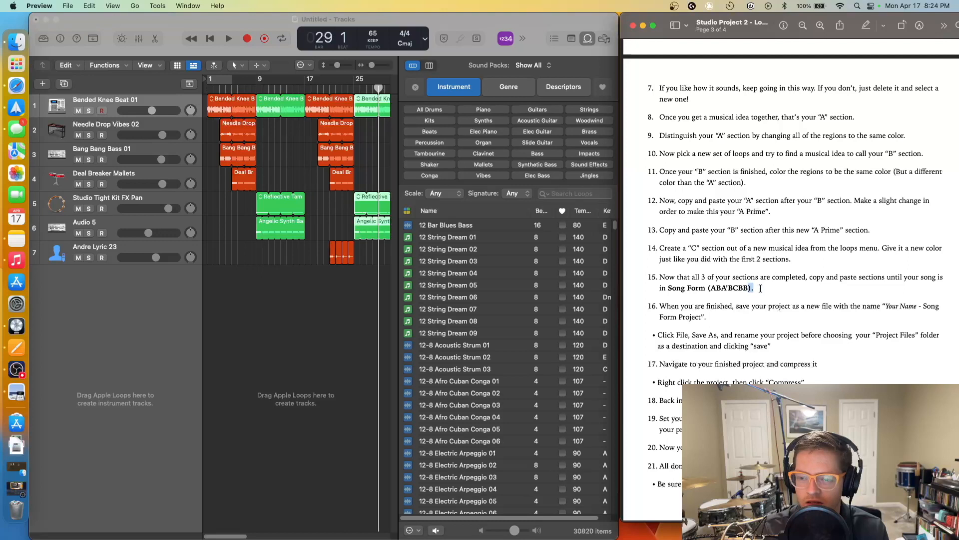
{"action": "left_click_drag", "start_coordinate": [762, 288], "coordinate": [606, 275]}
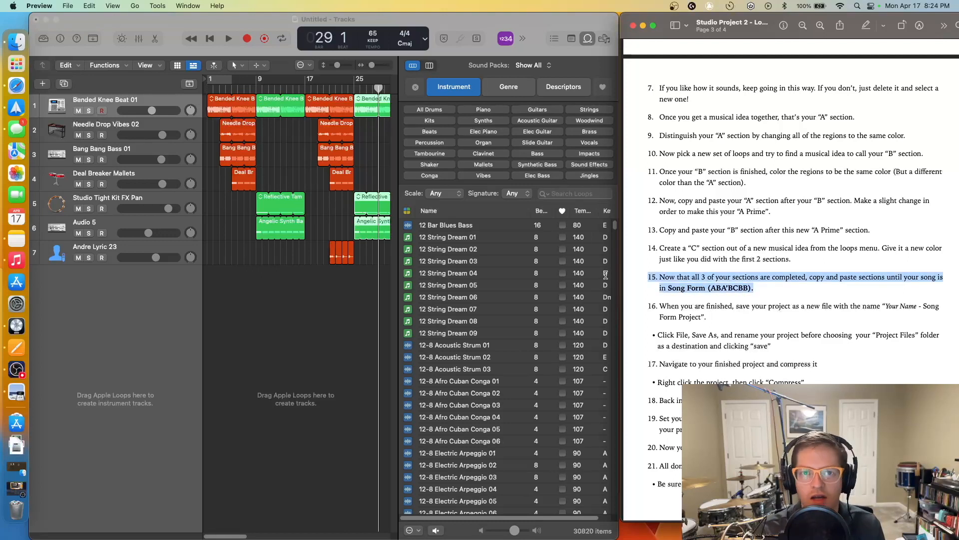
{"action": "left_click", "coordinate": [688, 279]}
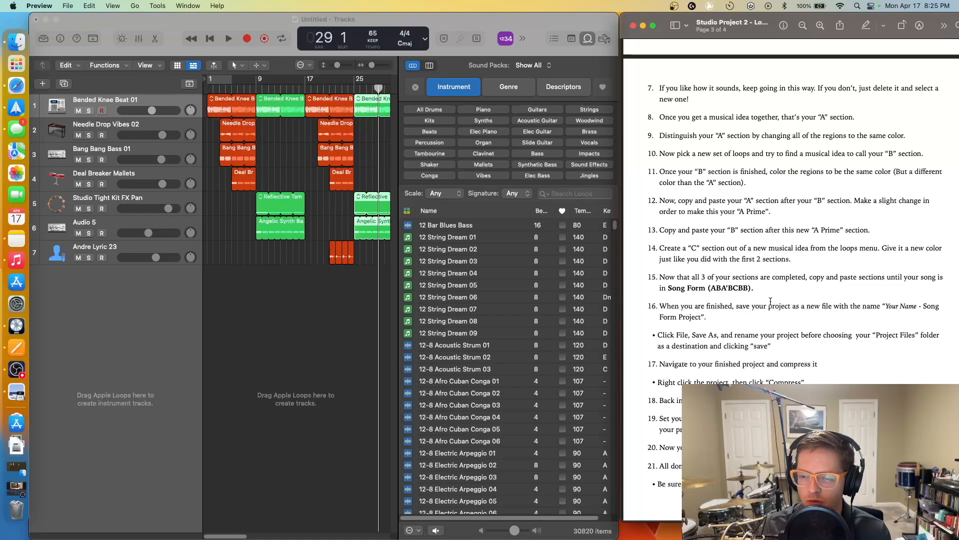
{"action": "scroll", "coordinate": [749, 316], "scroll_direction": "down", "scroll_amount": 5}
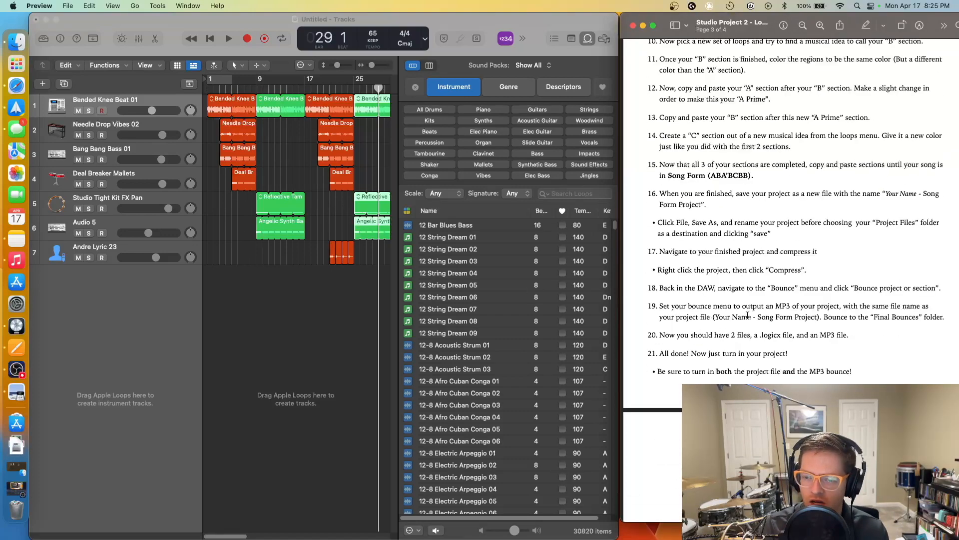
{"action": "scroll", "coordinate": [749, 316], "scroll_direction": "up", "scroll_amount": 4}
{"action": "left_click_drag", "start_coordinate": [373, 65], "coordinate": [371, 66]}
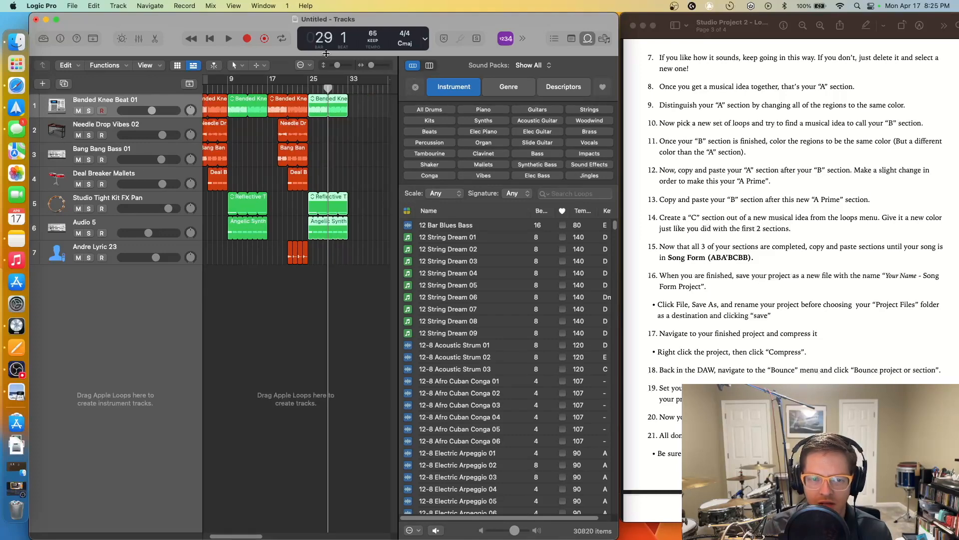
{"action": "left_click", "coordinate": [347, 88]}
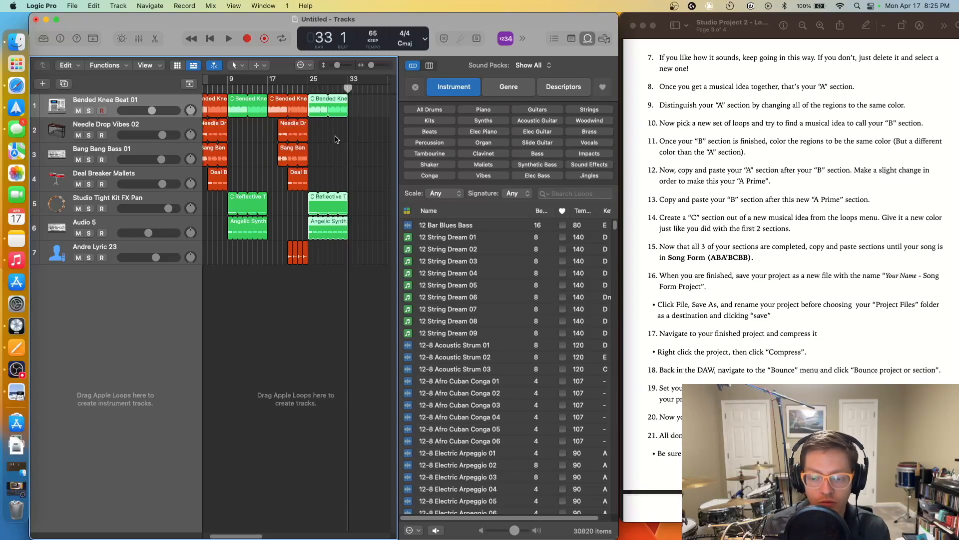
{"action": "left_click_drag", "start_coordinate": [750, 260], "coordinate": [739, 260]}
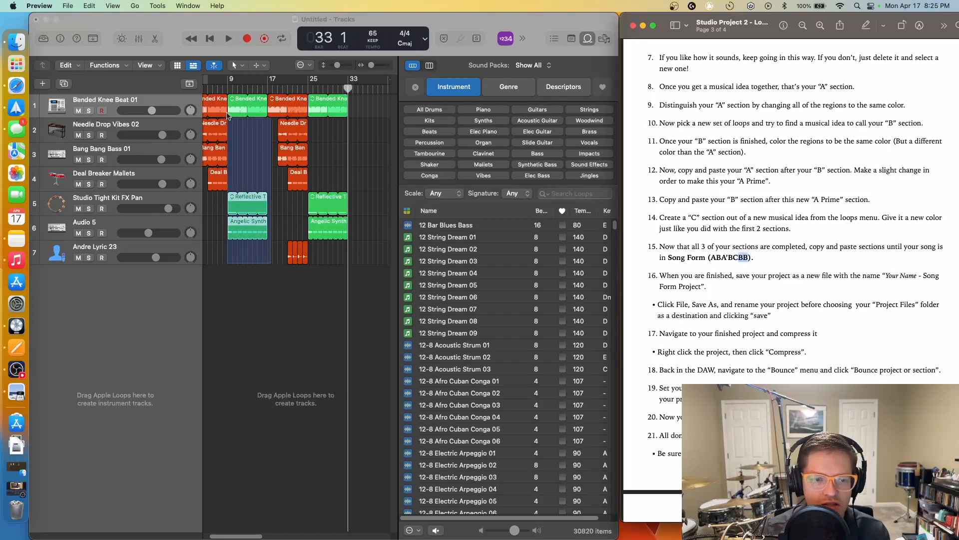
{"action": "left_click", "coordinate": [228, 88]}
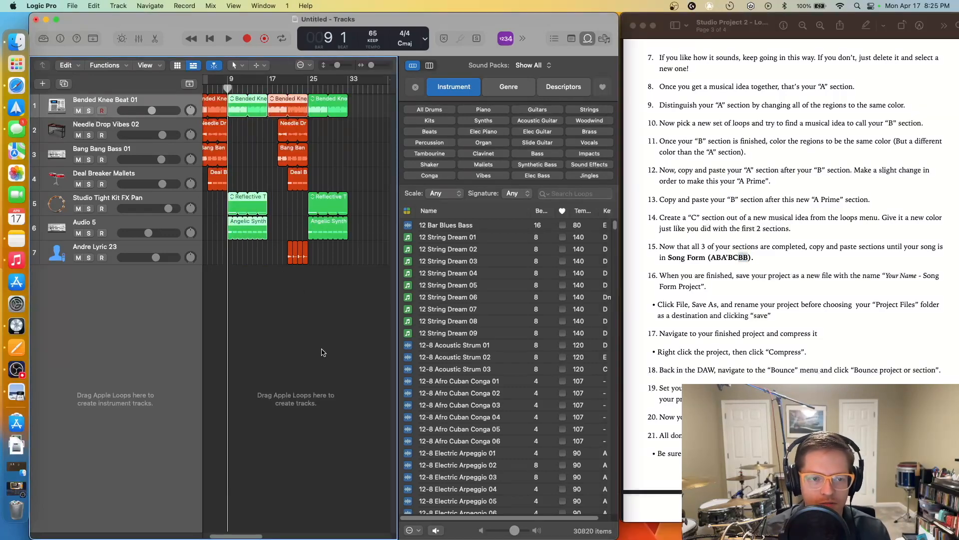
{"action": "key", "text": "space"}
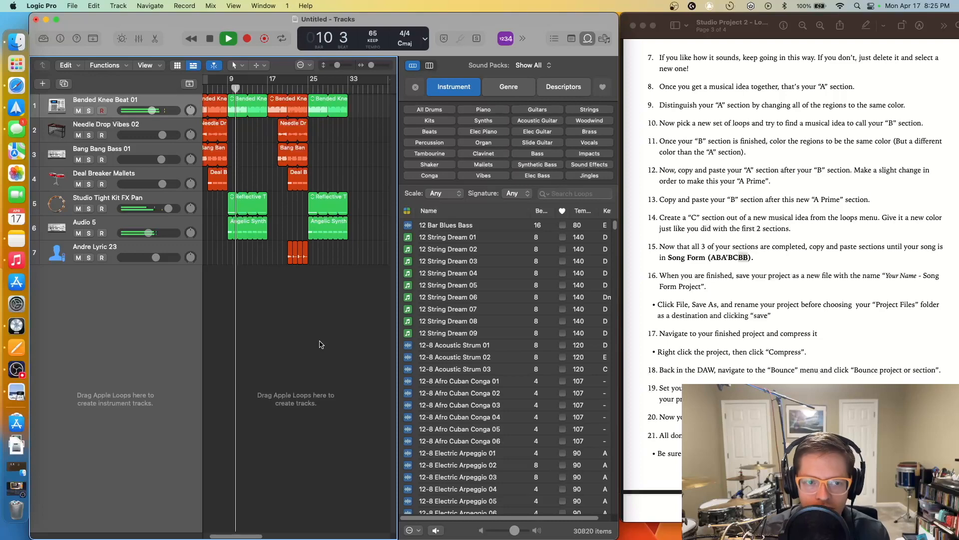
{"action": "key", "text": "space"}
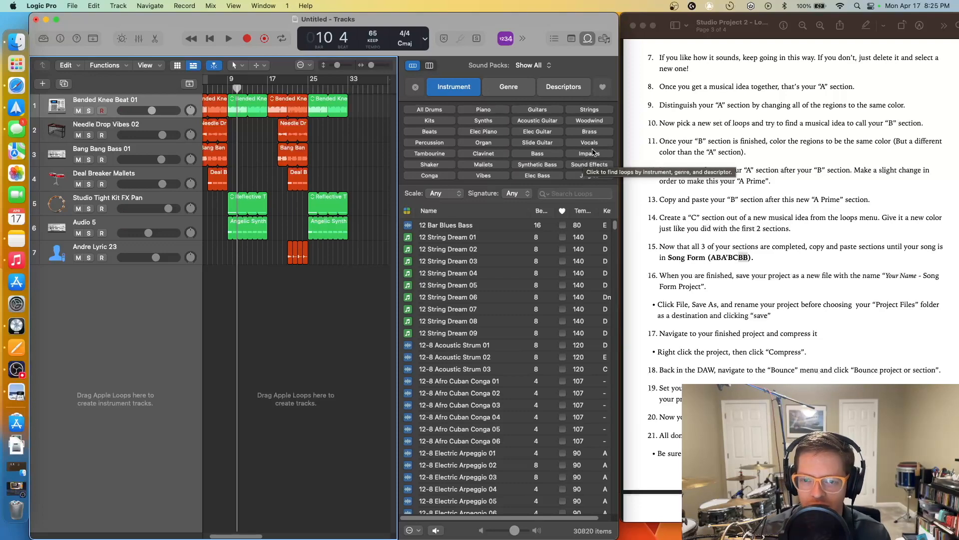
- Filter to vocal loops and place Bailey Lyric 01 on track 7
{"action": "left_click", "coordinate": [589, 142]}
{"action": "scroll", "coordinate": [482, 397], "scroll_direction": "down", "scroll_amount": 5}
{"action": "scroll", "coordinate": [477, 390], "scroll_direction": "down", "scroll_amount": 10}
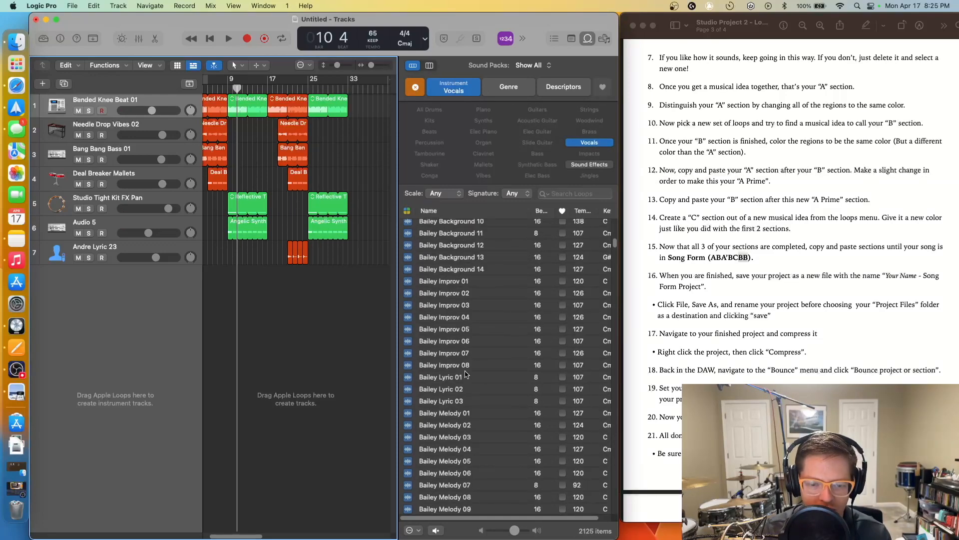
{"action": "left_click_drag", "start_coordinate": [469, 376], "coordinate": [249, 253]}
- Audition from bar 13, then delete the small blue region on track 7
{"action": "left_click", "coordinate": [254, 91]}
{"action": "left_click", "coordinate": [249, 91]}
{"action": "key", "text": "space"}
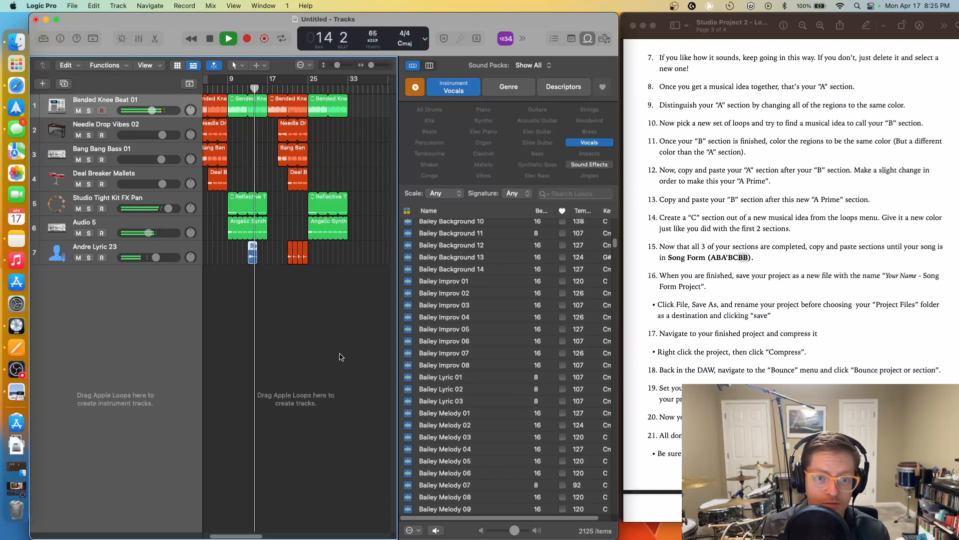
{"action": "key", "text": "space"}
{"action": "left_click", "coordinate": [252, 259]}
{"action": "key", "text": "Delete"}
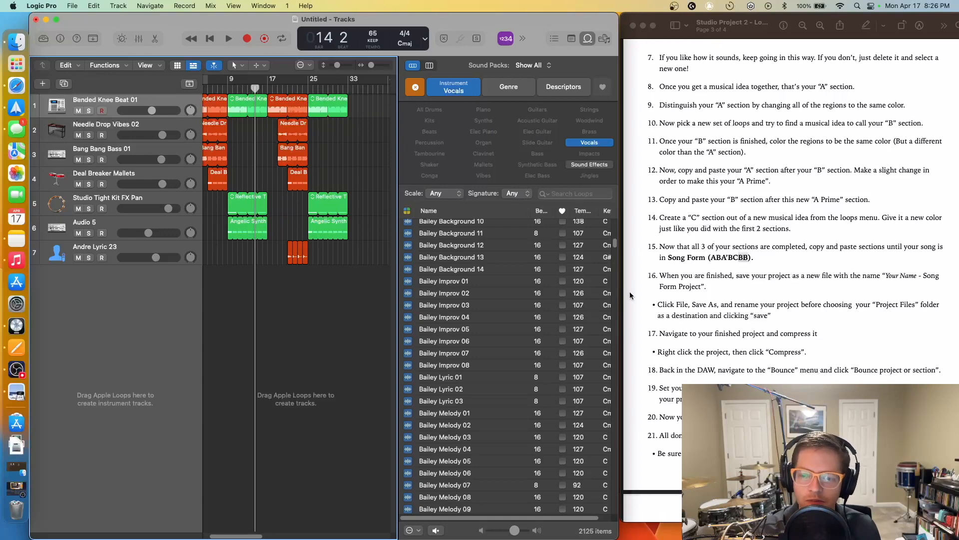
{"action": "scroll", "coordinate": [730, 302], "scroll_direction": "up", "scroll_amount": 10}
{"action": "left_click", "coordinate": [754, 191]}
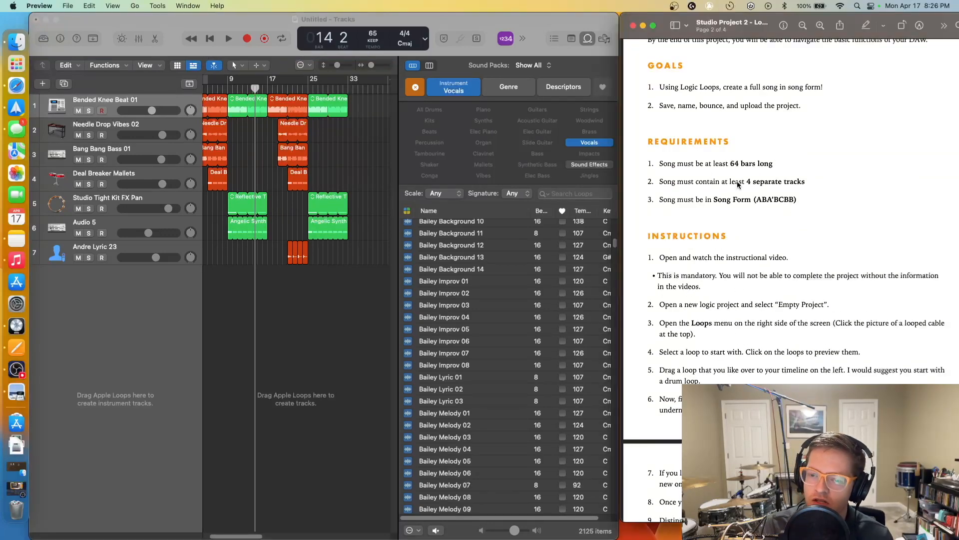
{"action": "mouse_move", "coordinate": [658, 165]}
{"action": "left_mouse_down"}
{"action": "mouse_move", "coordinate": [833, 234]}
{"action": "mouse_move", "coordinate": [814, 208]}
{"action": "mouse_move", "coordinate": [660, 173]}
{"action": "left_mouse_up"}
{"action": "left_click", "coordinate": [655, 158]}
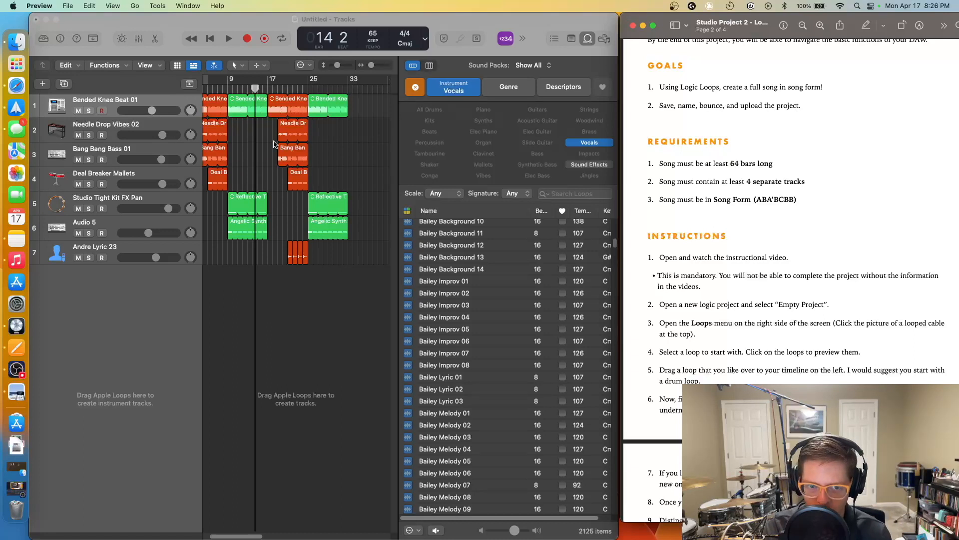
{"action": "left_click_drag", "start_coordinate": [786, 208], "coordinate": [713, 199]}
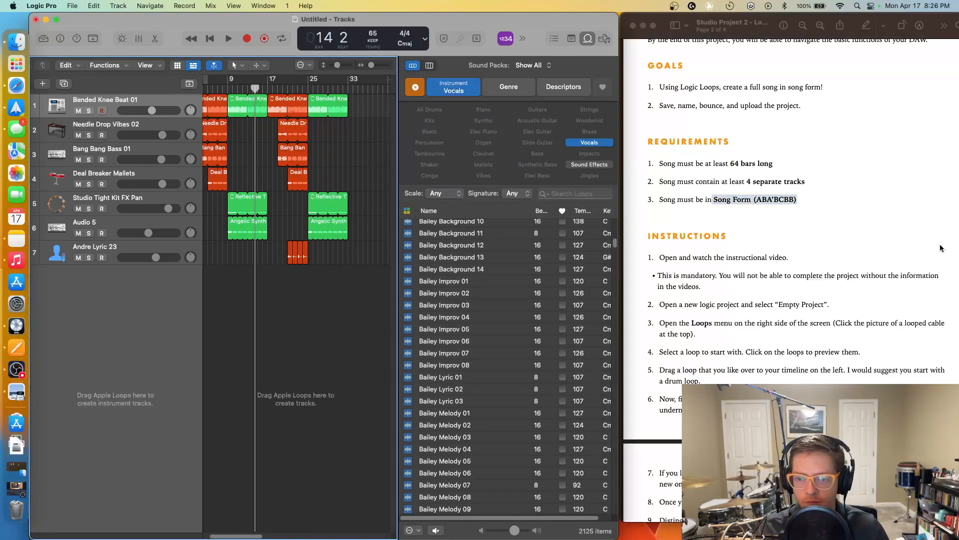
{"action": "scroll", "coordinate": [861, 229], "scroll_direction": "down", "scroll_amount": 10}
{"action": "scroll", "coordinate": [861, 229], "scroll_direction": "down", "scroll_amount": 7}
{"action": "scroll", "coordinate": [841, 253], "scroll_direction": "up", "scroll_amount": 4}
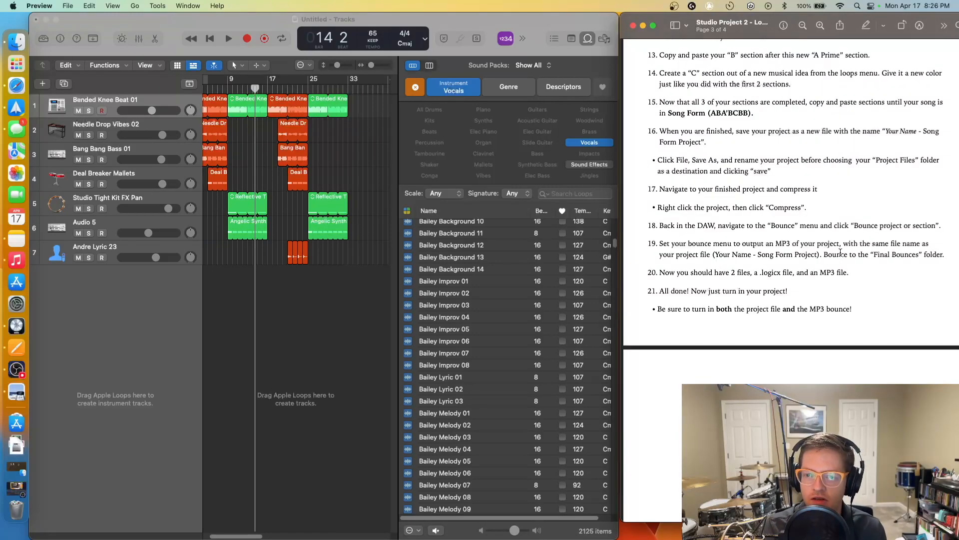
{"action": "left_click", "coordinate": [312, 274]}
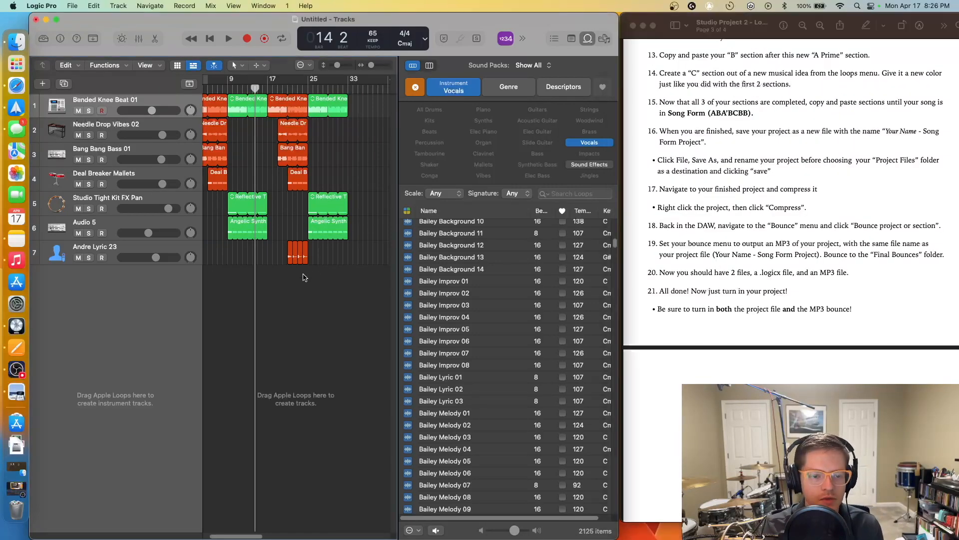
- Open Save As and choose Project Files as the save location
{"action": "left_click", "coordinate": [73, 6]}
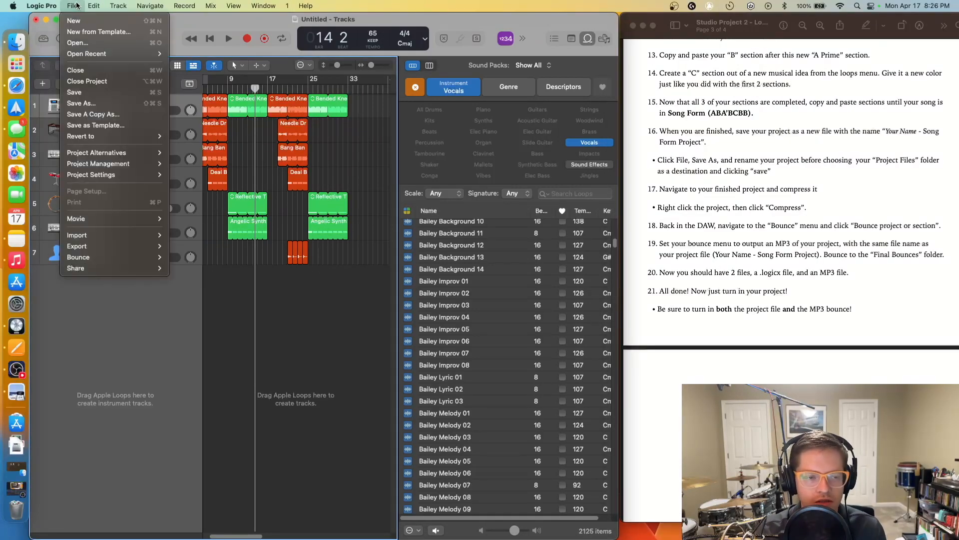
{"action": "left_click", "coordinate": [101, 104]}
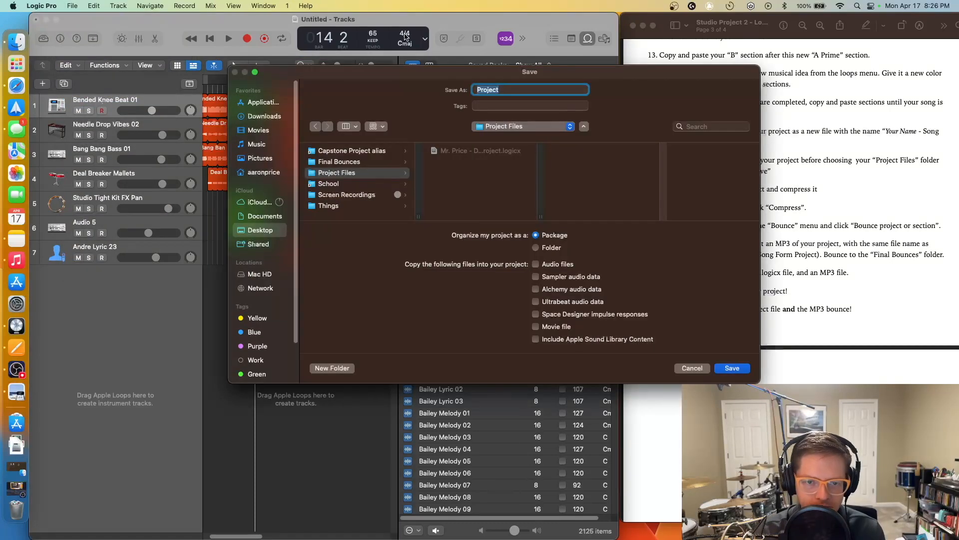
{"action": "left_click_drag", "start_coordinate": [408, 78], "coordinate": [237, 37]}
{"action": "left_click", "coordinate": [184, 133]}
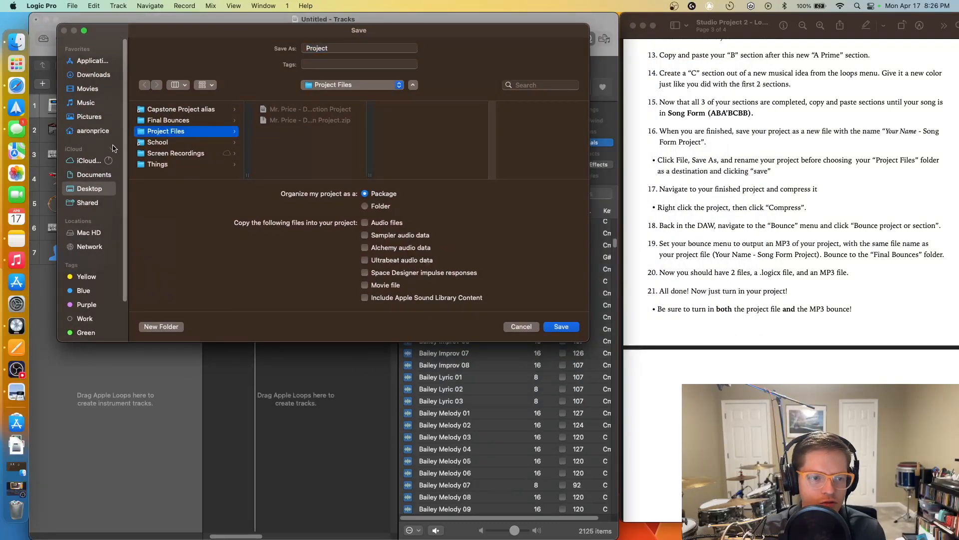
{"action": "left_click", "coordinate": [94, 189]}
{"action": "left_click", "coordinate": [186, 134]}
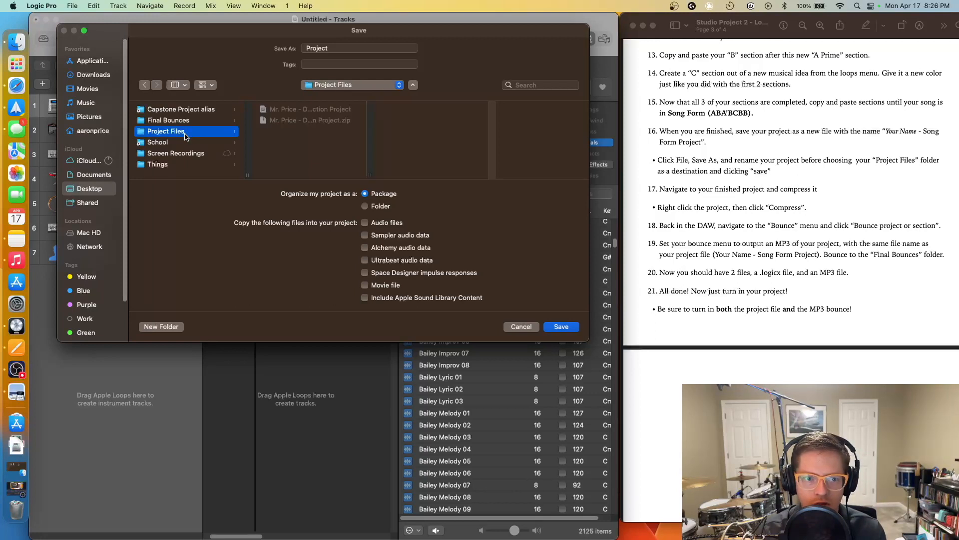
- Name the project with the author's name plus "Tryin' Hard - Song Form Project" and save
{"action": "double_click", "coordinate": [316, 50]}
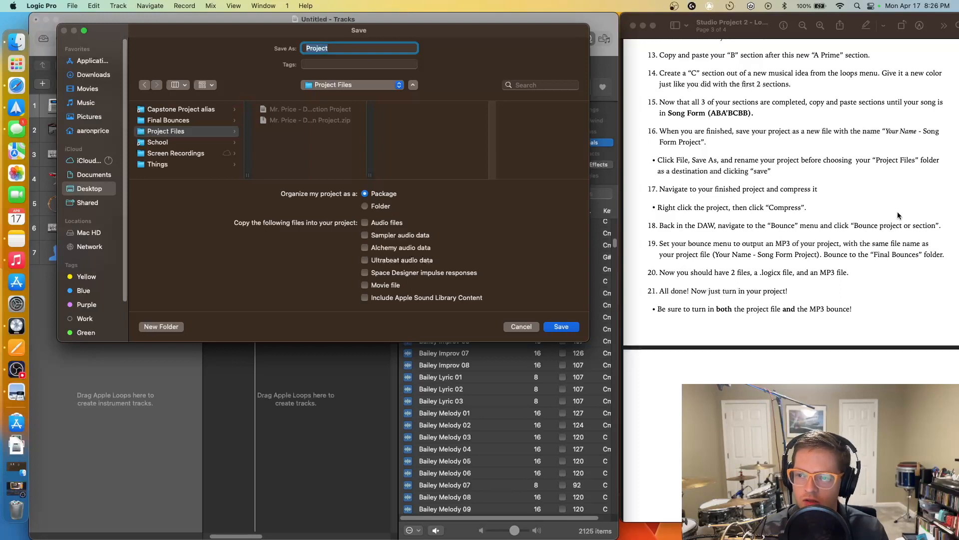
{"action": "type", "text": "M"}
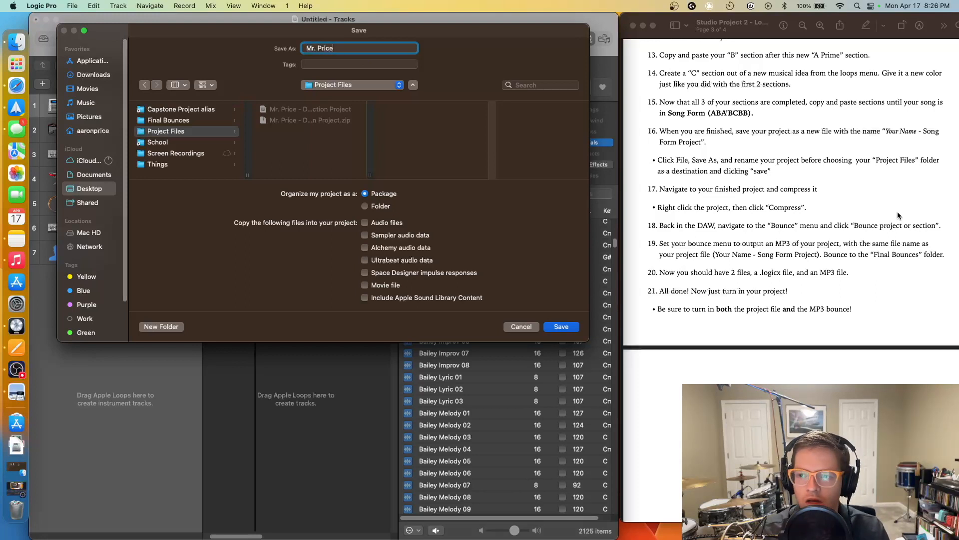
{"action": "type", "text": "r. Price - Song Form Project"}
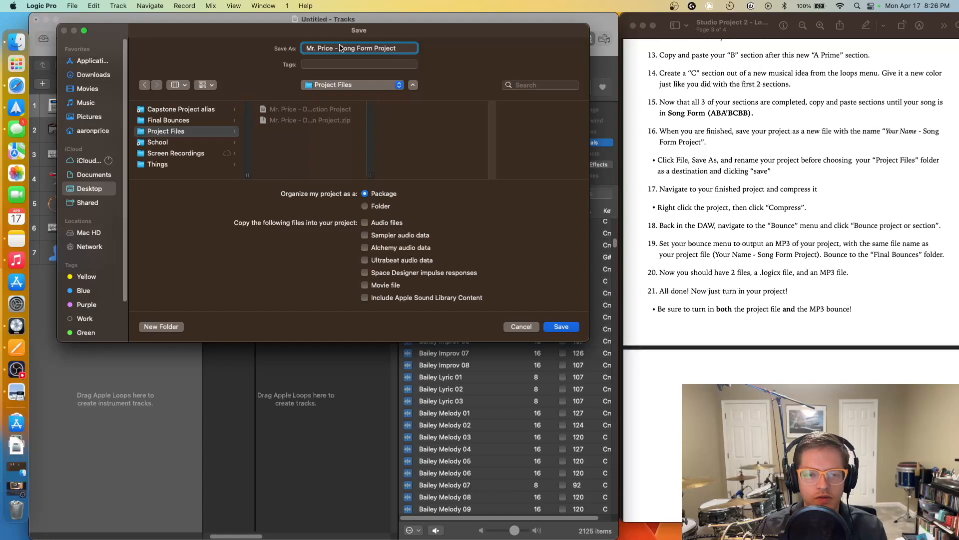
{"action": "mouse_move", "coordinate": [336, 41]}
{"action": "left_mouse_down"}
{"action": "mouse_move", "coordinate": [445, 391]}
{"action": "mouse_move", "coordinate": [385, 391]}
{"action": "mouse_move", "coordinate": [280, 85]}
{"action": "mouse_move", "coordinate": [321, 108]}
{"action": "mouse_move", "coordinate": [343, 86]}
{"action": "mouse_move", "coordinate": [306, 50]}
{"action": "mouse_move", "coordinate": [331, 50]}
{"action": "left_mouse_up"}
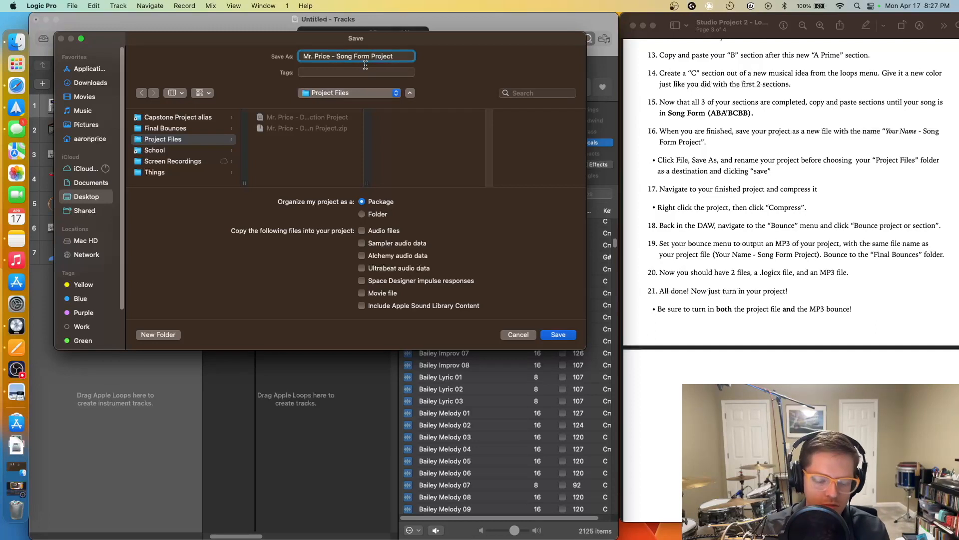
{"action": "type", "text": "Tryin' "}
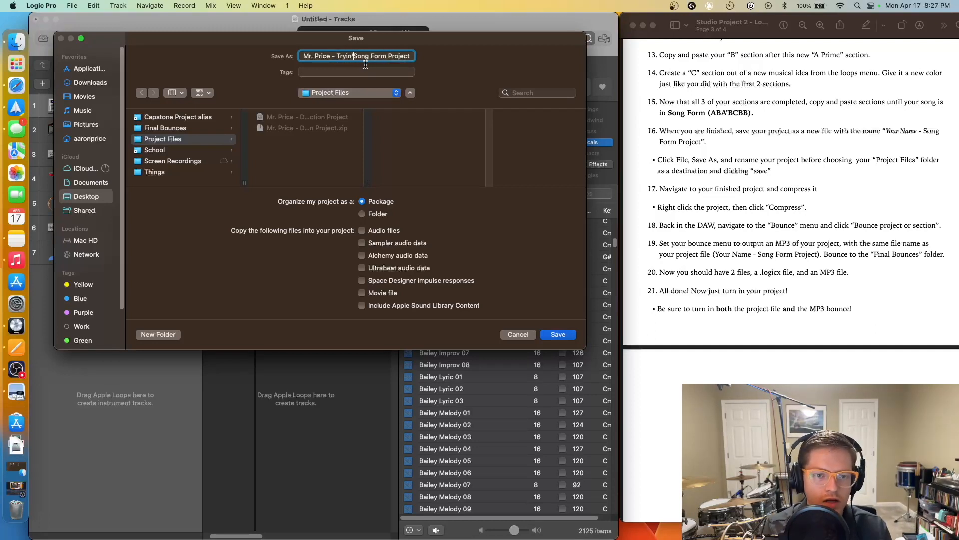
{"action": "type", "text": "Hard To R"}
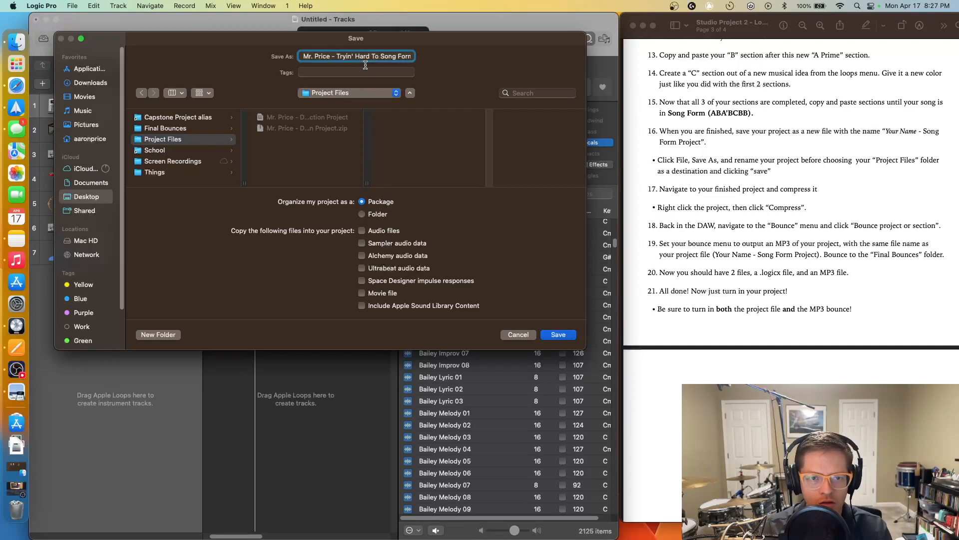
{"action": "key", "text": "BackSpace"}
{"action": "key", "text": "BackSpace"}
{"action": "key", "text": "BackSpace"}
{"action": "key", "text": "BackSpace"}
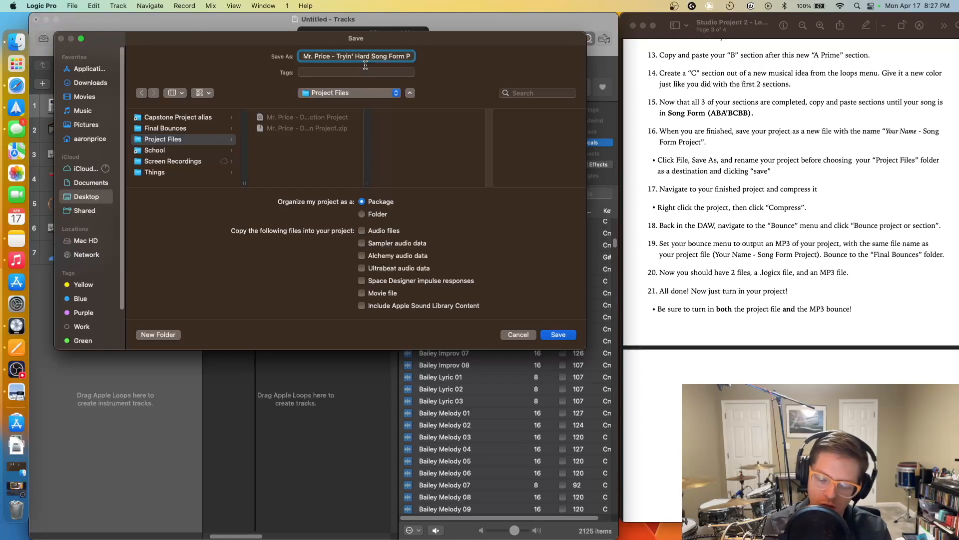
{"action": "type", "text": "-"}
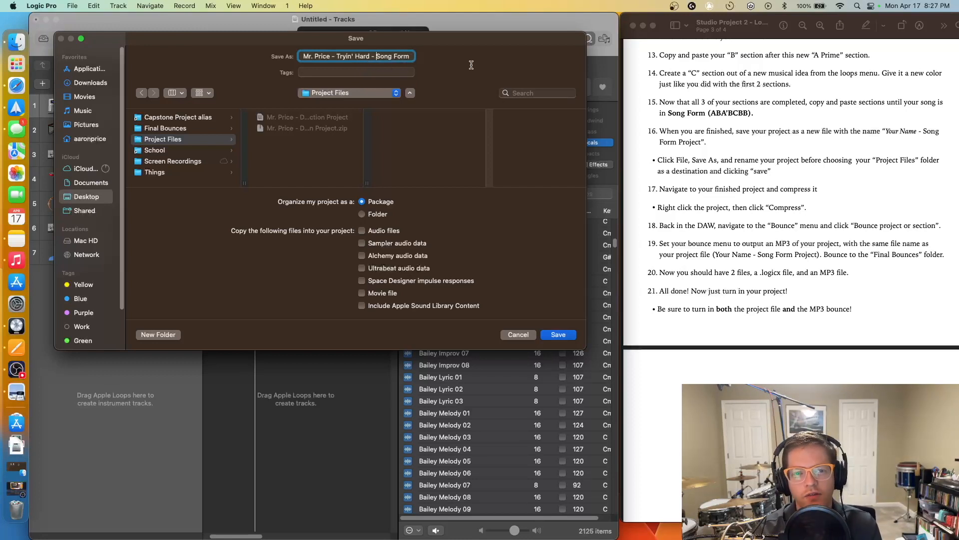
{"action": "left_click_drag", "start_coordinate": [378, 55], "coordinate": [263, 57]}
{"action": "left_click", "coordinate": [324, 55]}
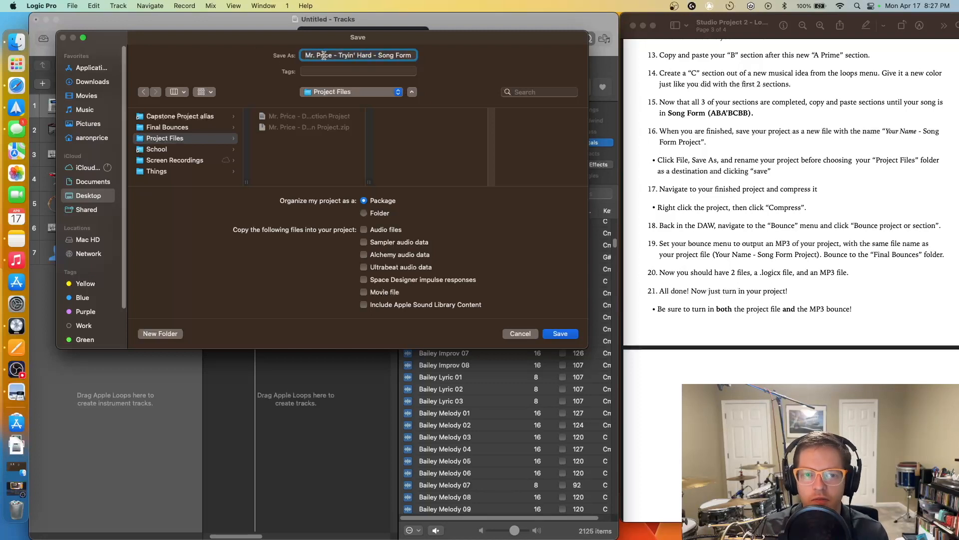
{"action": "left_click_drag", "start_coordinate": [305, 55], "coordinate": [398, 55]}
{"action": "left_click", "coordinate": [364, 55]}
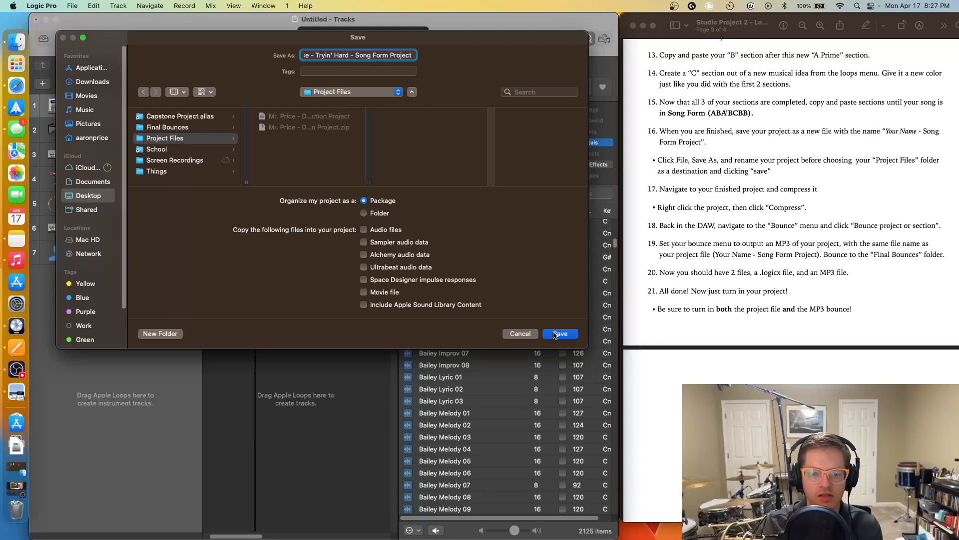
{"action": "left_click", "coordinate": [558, 338]}
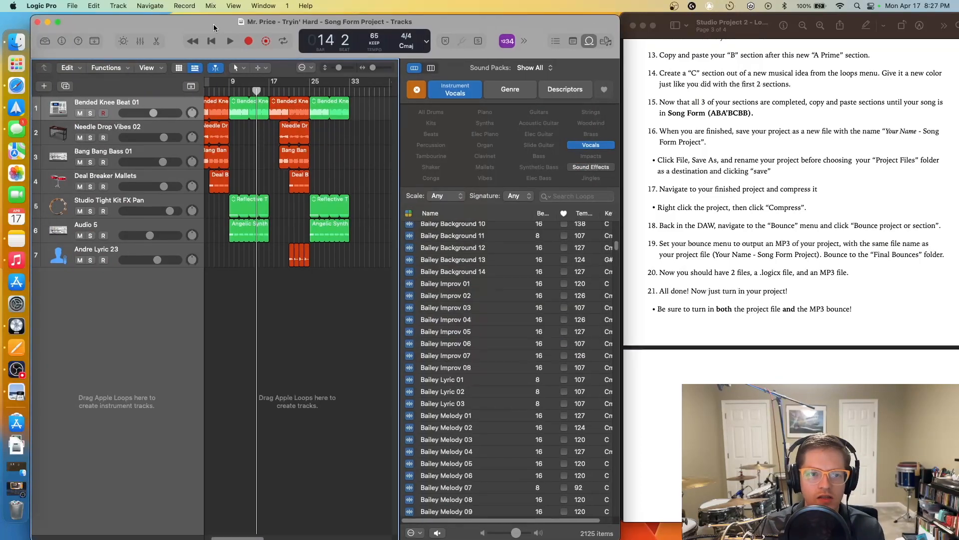
- Open the Project Files folder in Finder and compress the new Song Form project
{"action": "left_click_drag", "start_coordinate": [214, 24], "coordinate": [212, 291]}
{"action": "left_click", "coordinate": [633, 25]}
{"action": "double_click", "coordinate": [696, 50]}
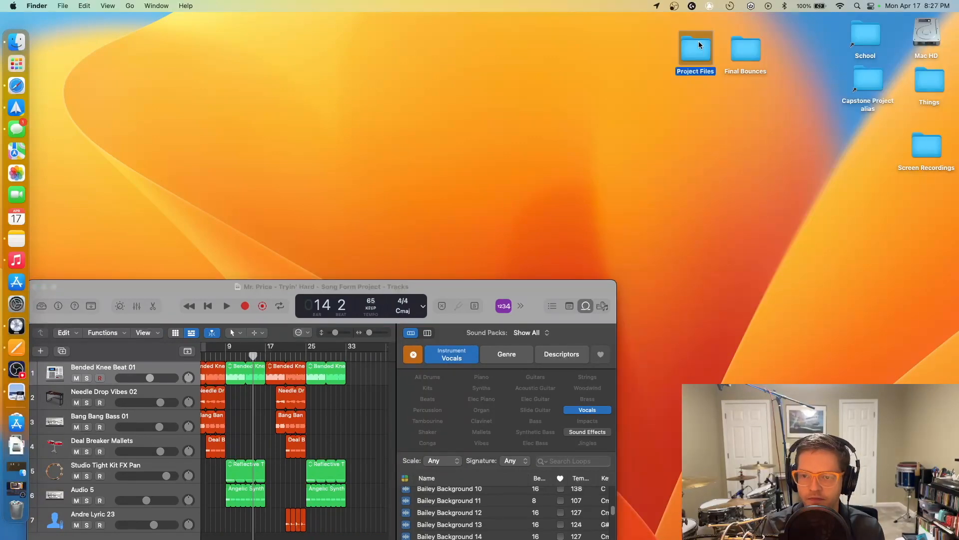
{"action": "right_click", "coordinate": [414, 86]}
{"action": "left_click_drag", "start_coordinate": [309, 97], "coordinate": [291, 97]}
{"action": "left_click", "coordinate": [350, 95]}
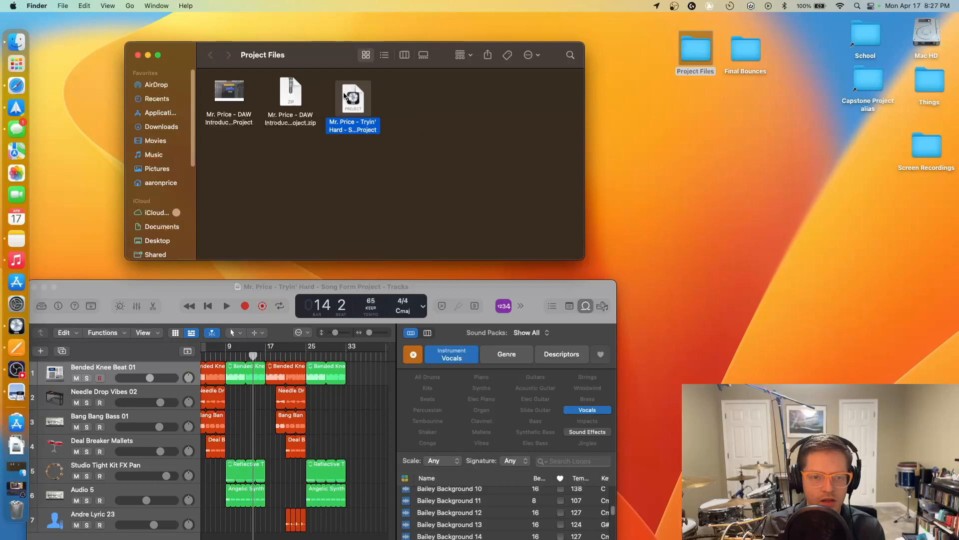
{"action": "right_click", "coordinate": [346, 94]}
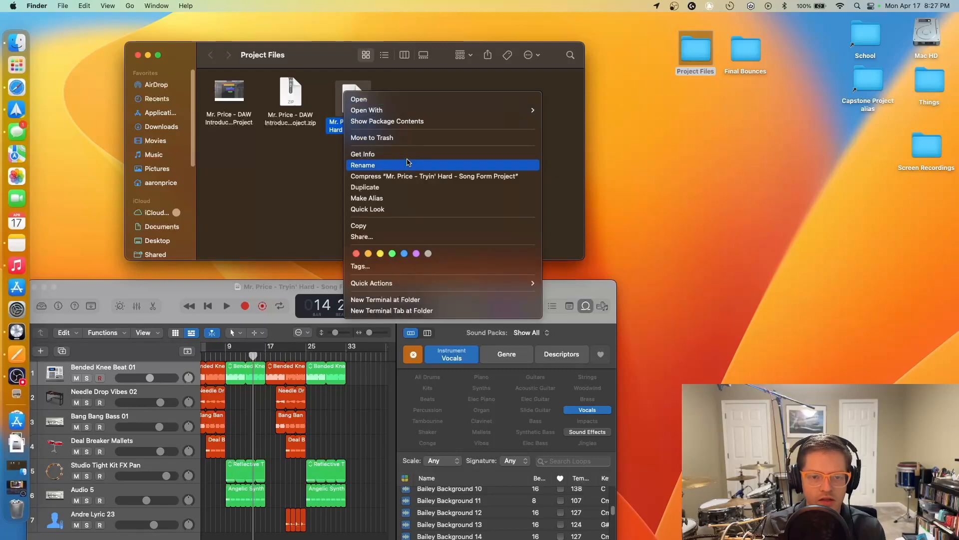
{"action": "left_click", "coordinate": [427, 176]}
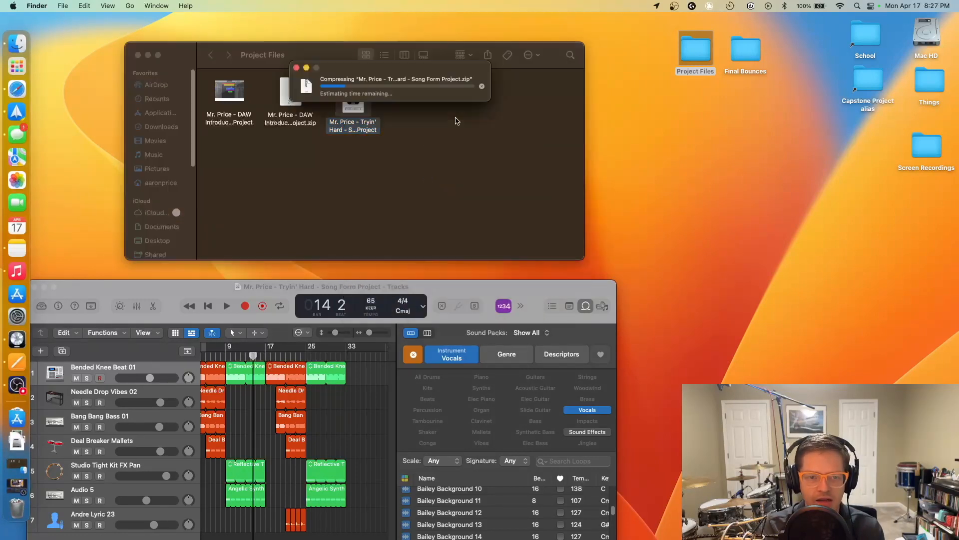
- Cancel the running compression, bring Logic Pro forward, and rewind the playhead to bar 1
{"action": "left_click_drag", "start_coordinate": [180, 309], "coordinate": [361, 131]}
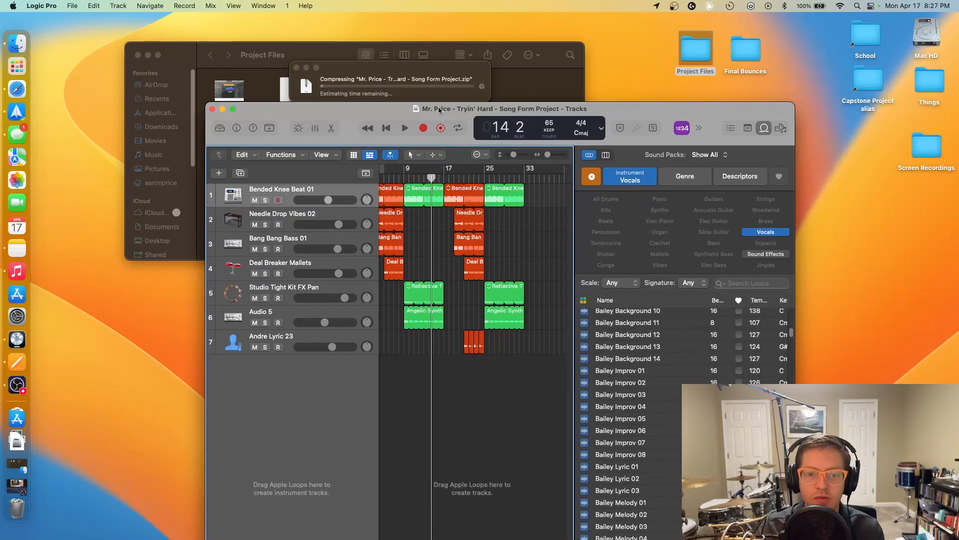
{"action": "left_click", "coordinate": [344, 74]}
{"action": "left_click", "coordinate": [482, 86]}
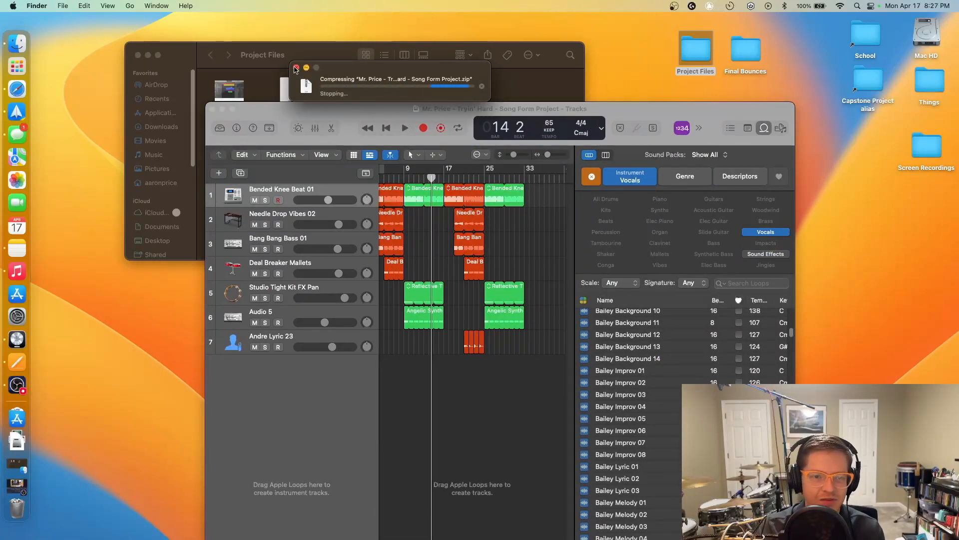
{"action": "left_click", "coordinate": [375, 409]}
{"action": "left_click_drag", "start_coordinate": [303, 108], "coordinate": [236, 64]}
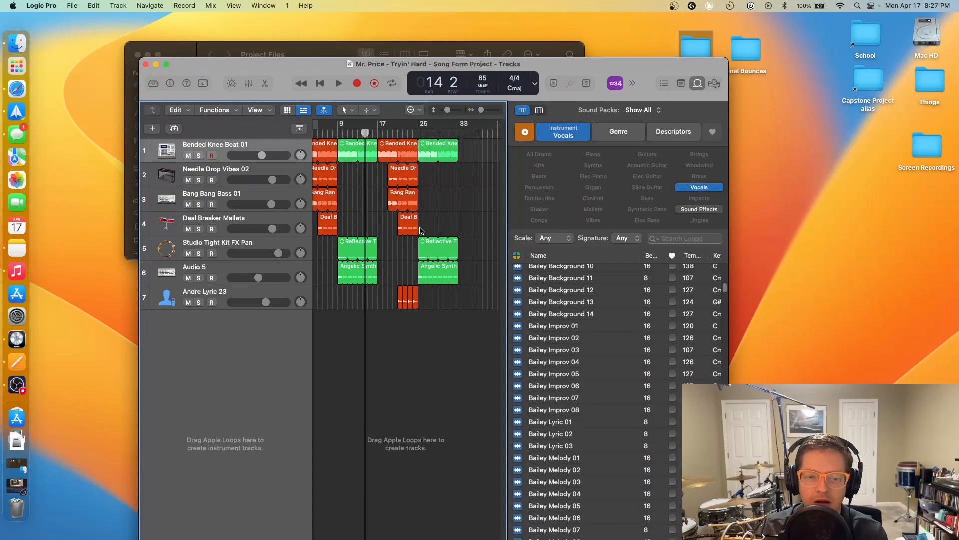
{"action": "left_click_drag", "start_coordinate": [365, 134], "coordinate": [206, 133]}
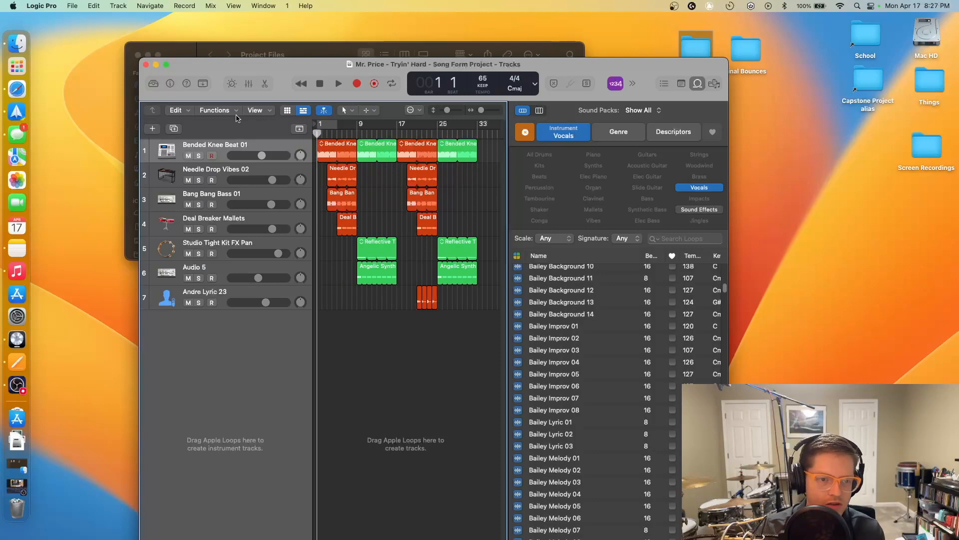
- Open the Bounce Project or Section window from the File menu and reposition it
{"action": "left_click", "coordinate": [73, 6]}
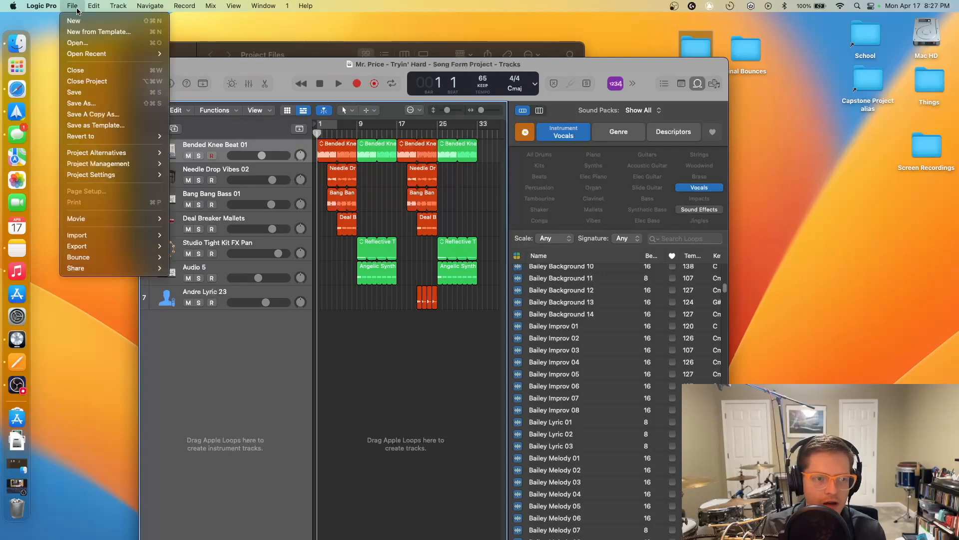
{"action": "mouse_move", "coordinate": [128, 258]}
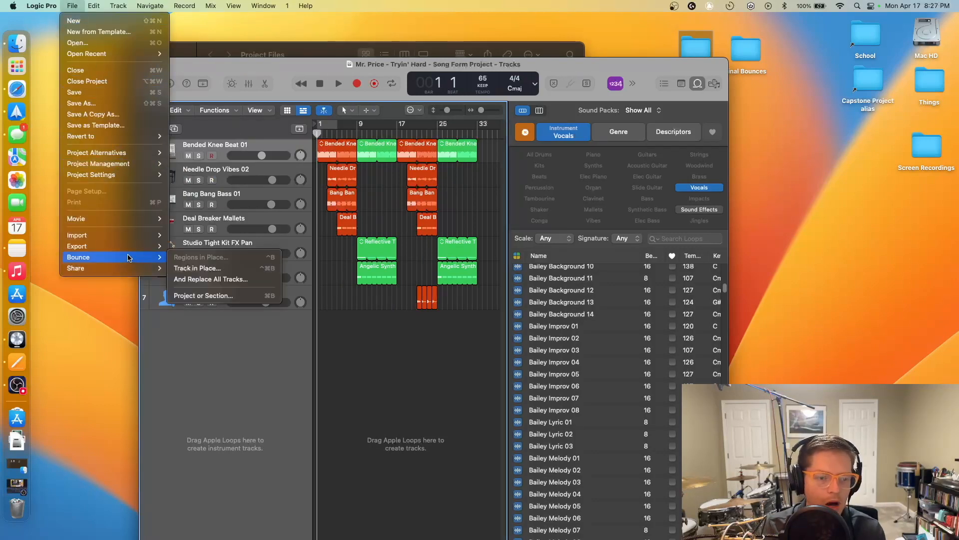
{"action": "left_click", "coordinate": [270, 298]}
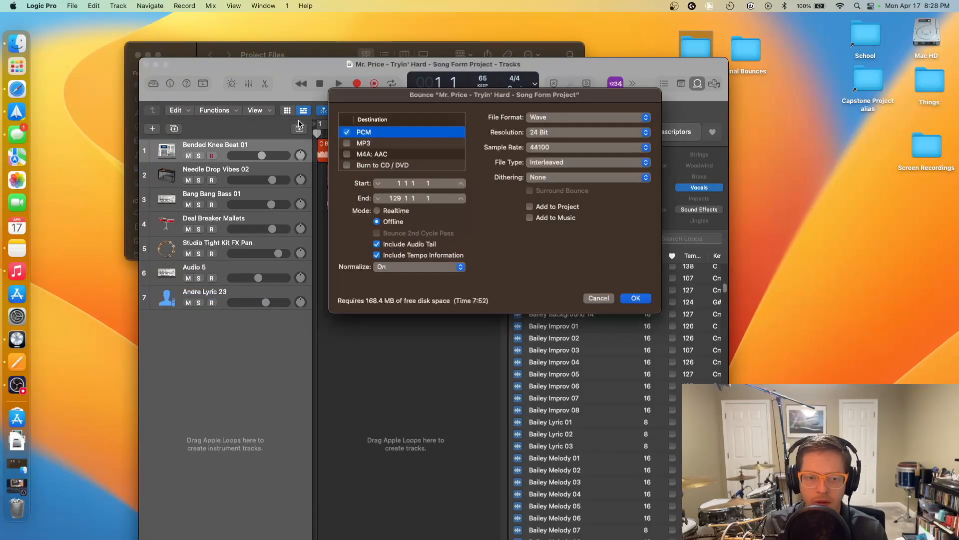
{"action": "left_click_drag", "start_coordinate": [399, 105], "coordinate": [304, 66]}
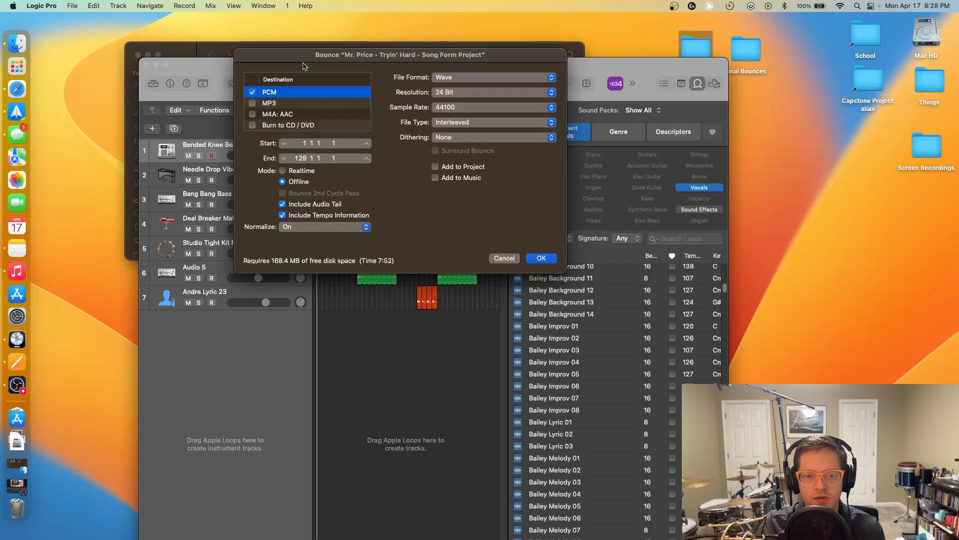
- Switch the bounce format from PCM to MP3 and set the end to bar 33
{"action": "left_click", "coordinate": [253, 92]}
{"action": "left_click", "coordinate": [253, 104]}
{"action": "left_click_drag", "start_coordinate": [392, 56], "coordinate": [655, 61]}
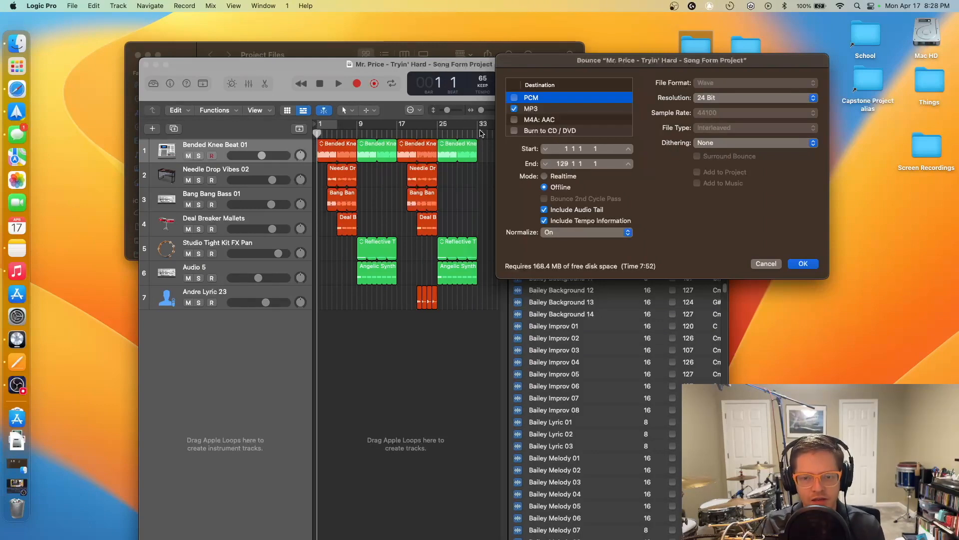
{"action": "left_click_drag", "start_coordinate": [521, 63], "coordinate": [493, 47]}
{"action": "left_click_drag", "start_coordinate": [509, 149], "coordinate": [510, 173]}
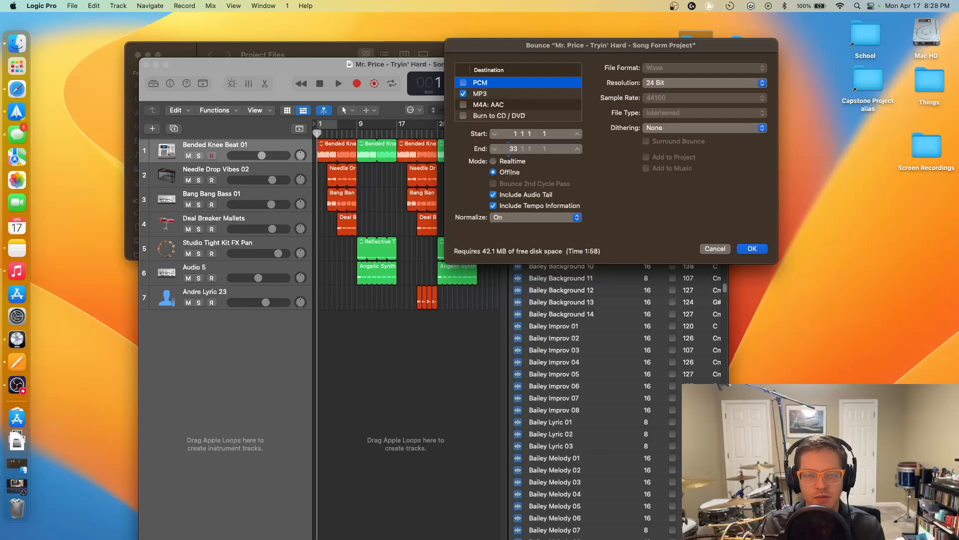
{"action": "left_click_drag", "start_coordinate": [512, 47], "coordinate": [321, 52]}
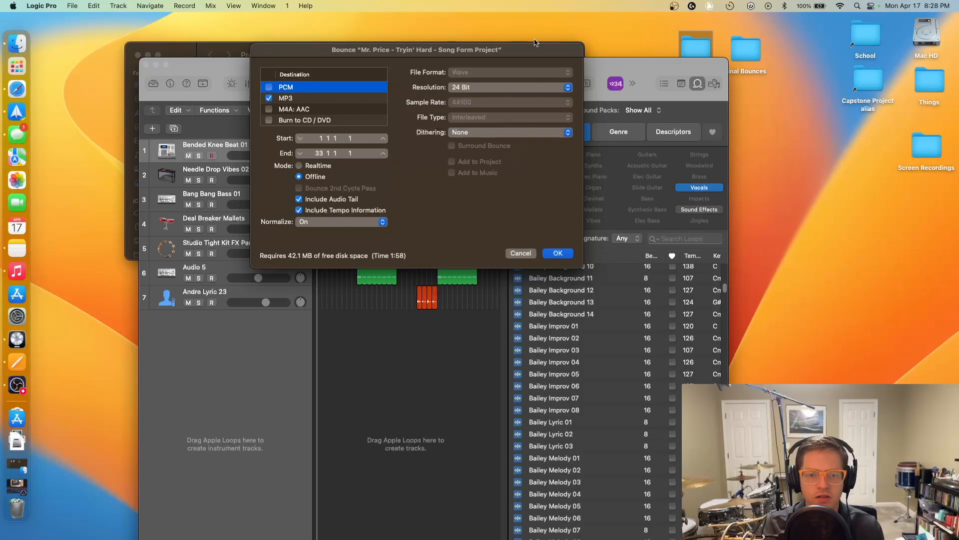
- Bounce the MP3 under its proposed file name into the Final Bounces folder
{"action": "left_click", "coordinate": [557, 253]}
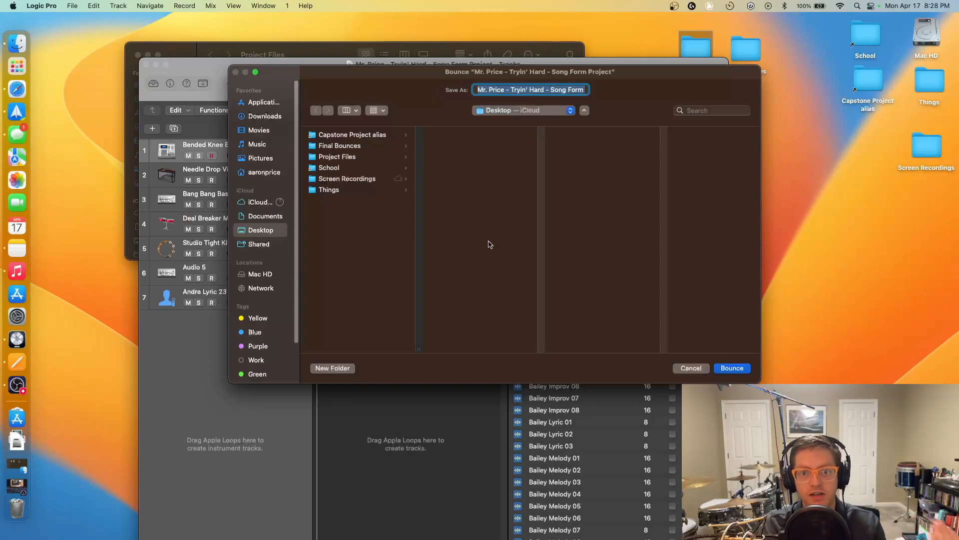
{"action": "left_click_drag", "start_coordinate": [493, 91], "coordinate": [455, 95]}
{"action": "left_click", "coordinate": [481, 90]}
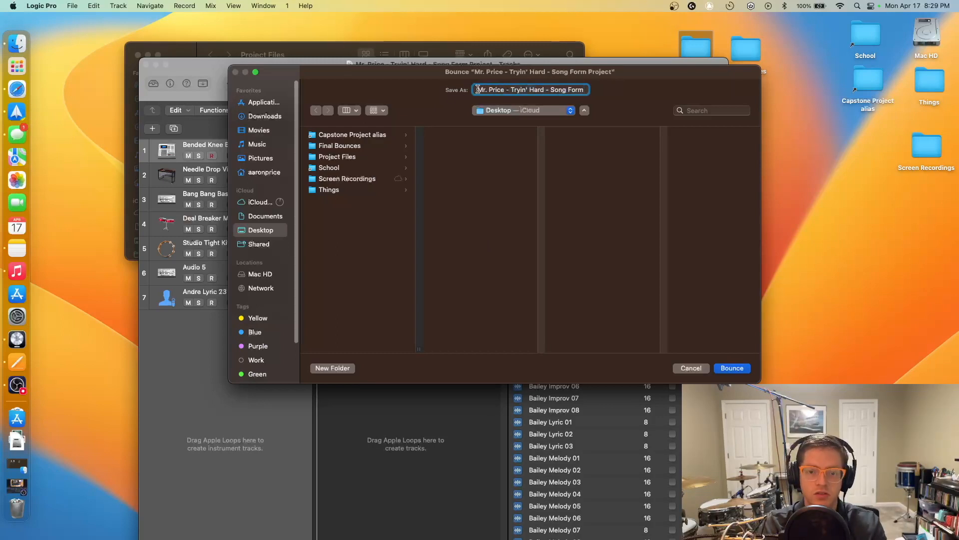
{"action": "left_click", "coordinate": [329, 145]}
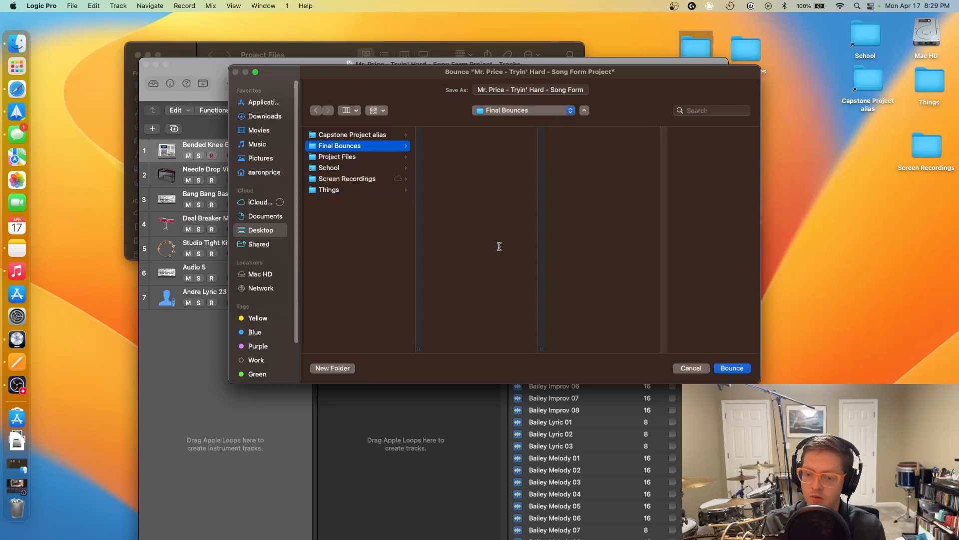
{"action": "left_click", "coordinate": [735, 368]}
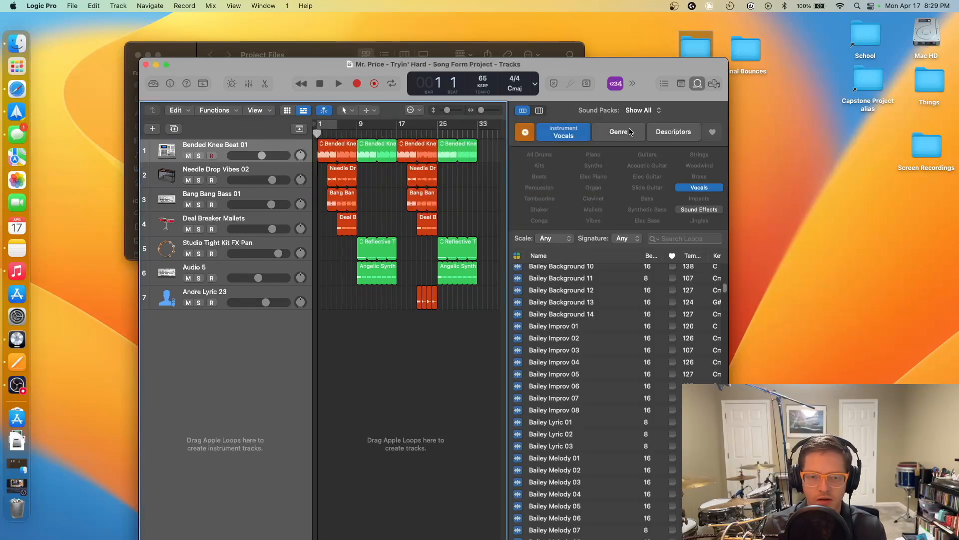
- Close the Logic project and compress the Song Form project into a zip archive
{"action": "left_click", "coordinate": [146, 64]}
{"action": "left_click", "coordinate": [370, 124]}
{"action": "right_click", "coordinate": [363, 100]}
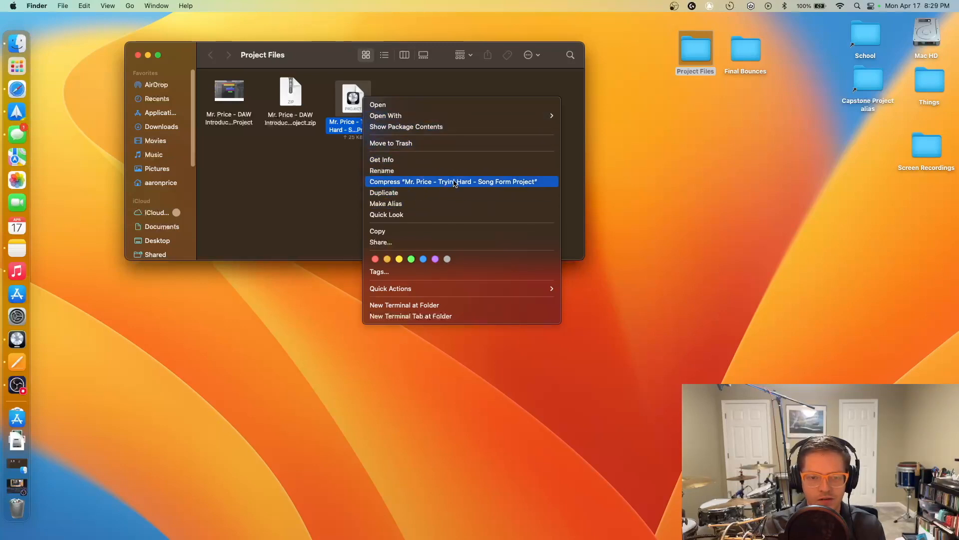
{"action": "left_click", "coordinate": [454, 183]}
- Line up the project and zip icons, then select the Final Bounces desktop folder
{"action": "left_click_drag", "start_coordinate": [350, 101], "coordinate": [346, 89]}
{"action": "left_click", "coordinate": [376, 103]}
{"action": "mouse_move", "coordinate": [417, 104]}
{"action": "left_mouse_down"}
{"action": "mouse_move", "coordinate": [399, 92]}
{"action": "mouse_move", "coordinate": [411, 92]}
{"action": "left_mouse_up"}
{"action": "left_click", "coordinate": [439, 119]}
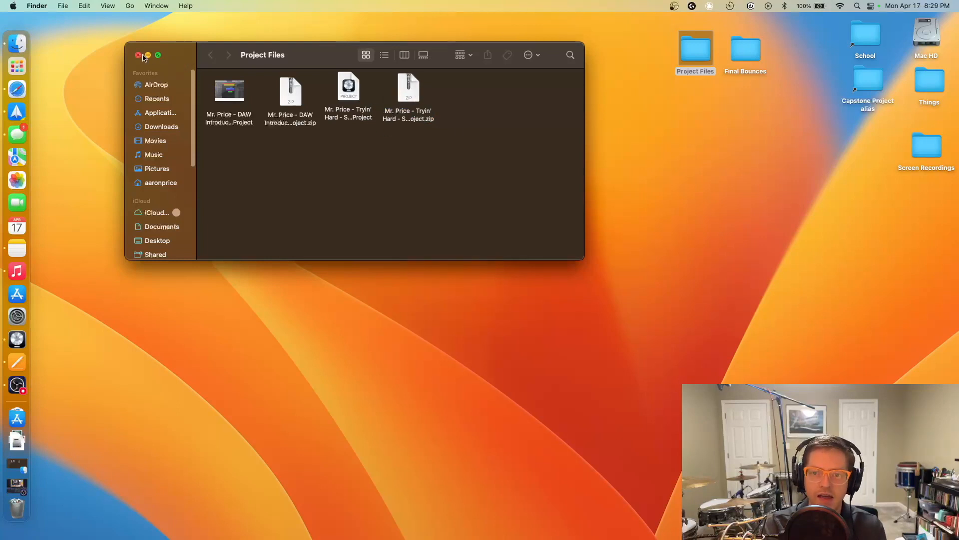
{"action": "left_click", "coordinate": [745, 62]}
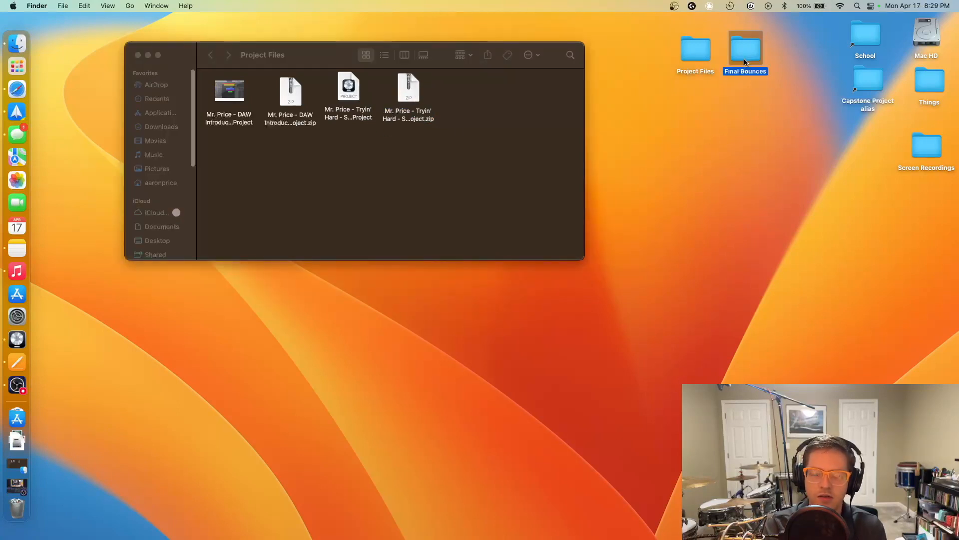
- Open Final Bounces, tidy the bounced MP3 icon, and place the window over Project Files
{"action": "double_click", "coordinate": [743, 58]}
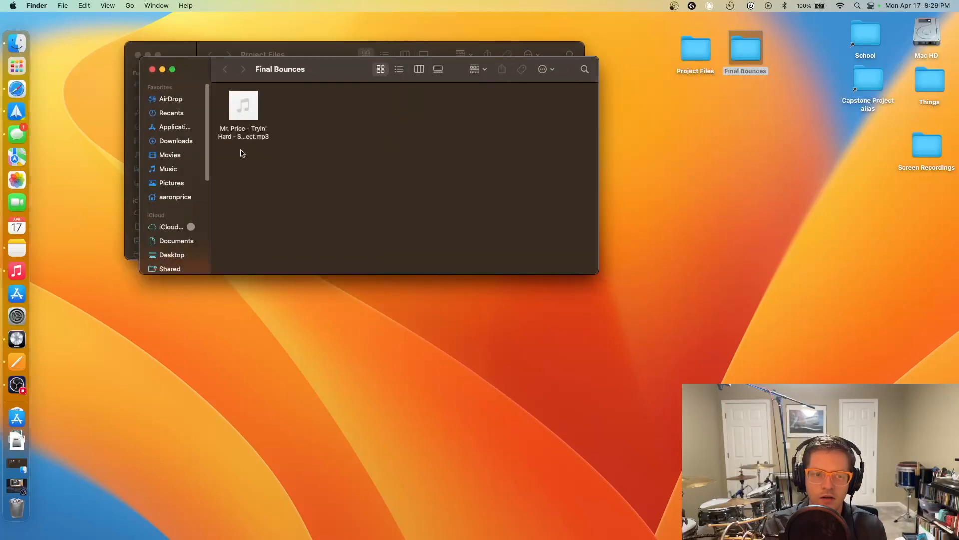
{"action": "left_click", "coordinate": [230, 133]}
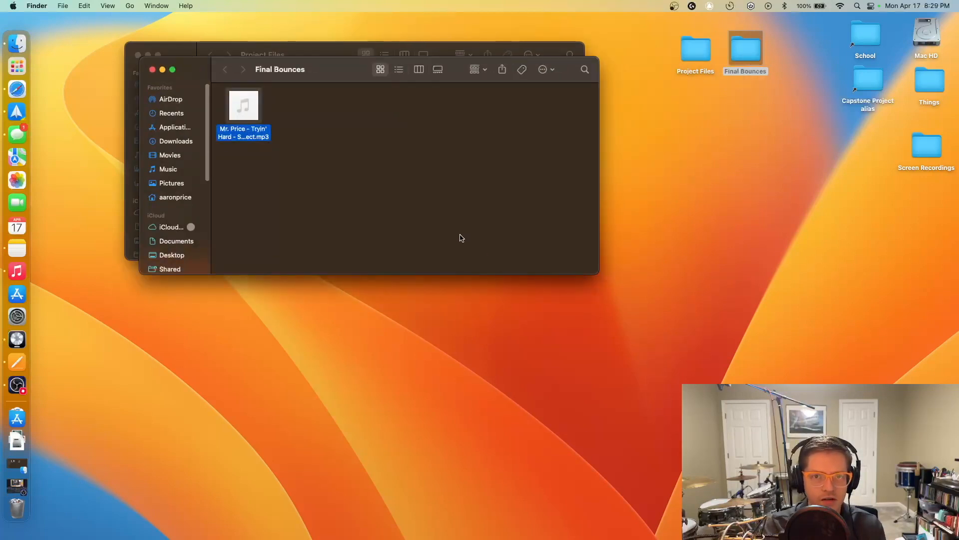
{"action": "mouse_move", "coordinate": [240, 120]}
{"action": "left_mouse_down"}
{"action": "mouse_move", "coordinate": [296, 125]}
{"action": "mouse_move", "coordinate": [242, 108]}
{"action": "left_mouse_up"}
{"action": "left_click", "coordinate": [338, 122]}
{"action": "left_click", "coordinate": [314, 135]}
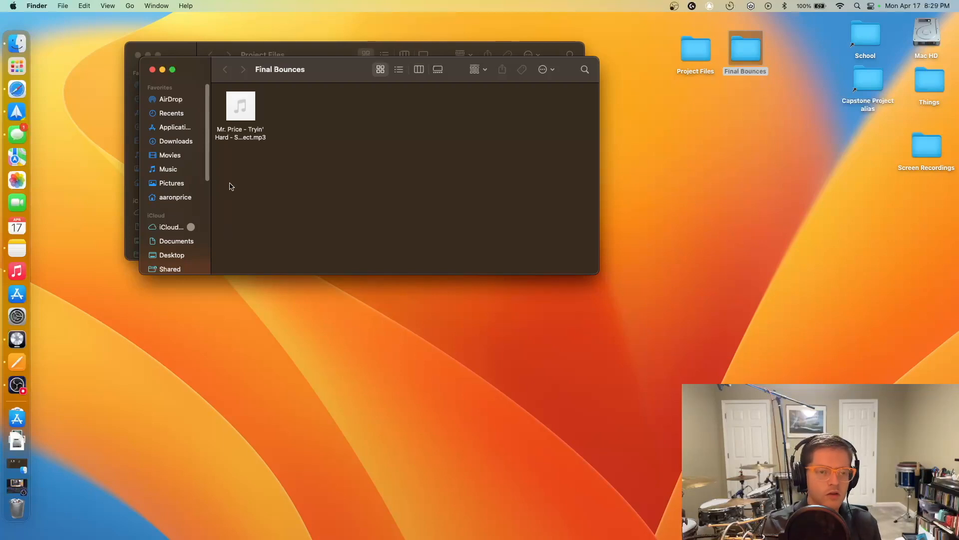
{"action": "left_click_drag", "start_coordinate": [321, 74], "coordinate": [305, 63]}
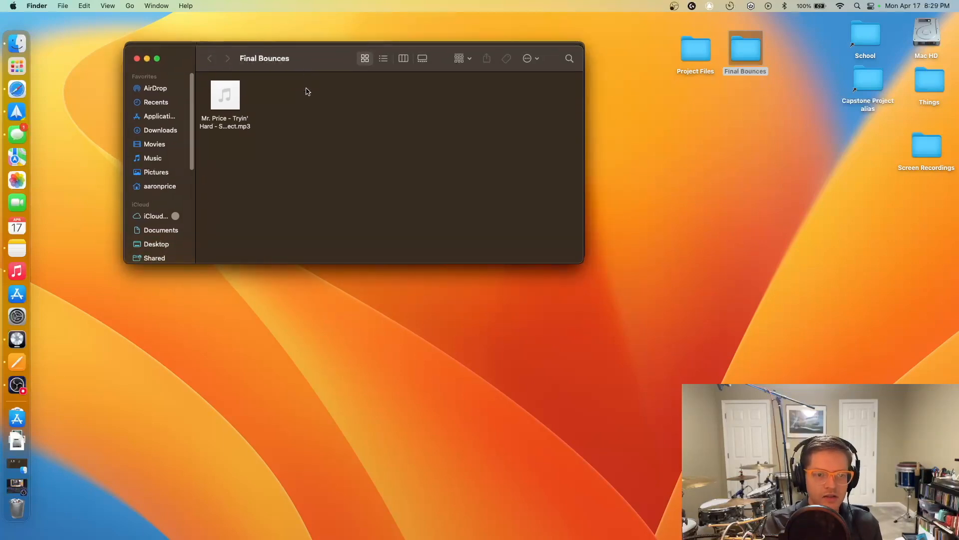
- Play the bounced MP3 in Music's MiniPlayer and pause it at 0:10
{"action": "double_click", "coordinate": [230, 109]}
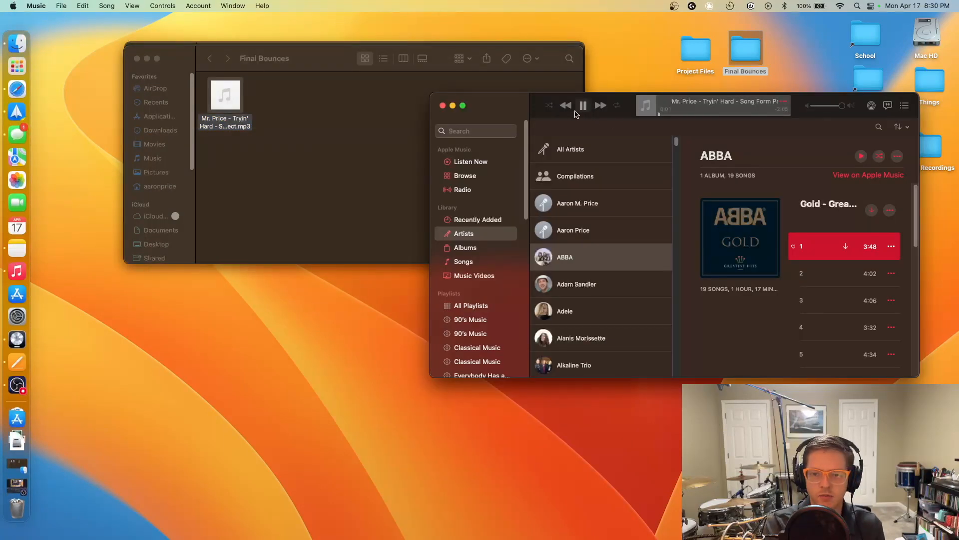
{"action": "left_click", "coordinate": [646, 107]}
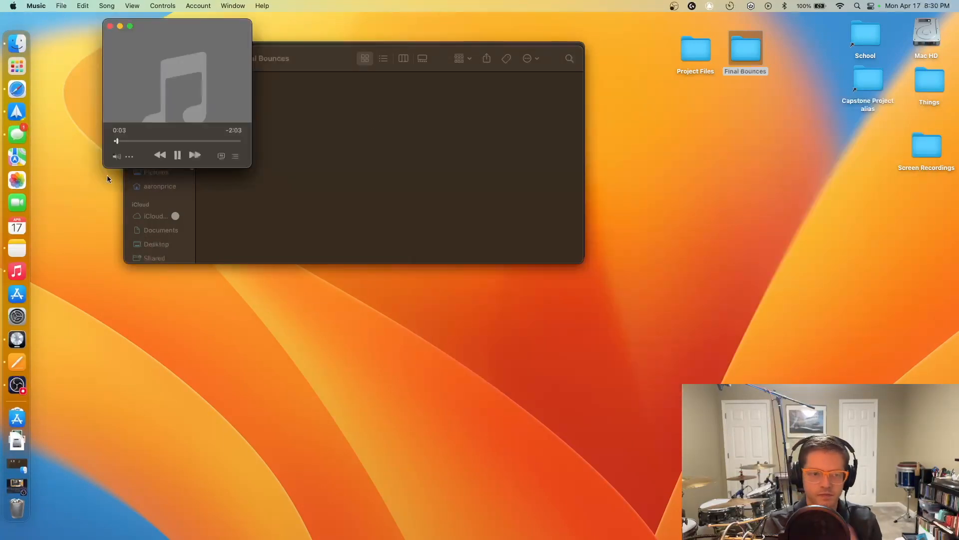
{"action": "left_click", "coordinate": [177, 155]}
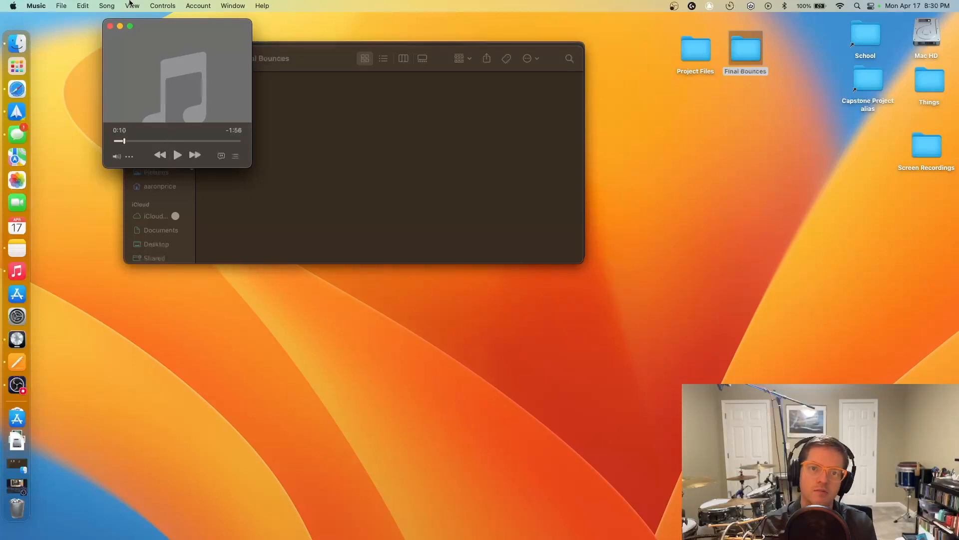
- Restore the full Music window and minimize it, leaving Final Bounces visible
{"action": "left_click", "coordinate": [110, 25]}
{"action": "left_click", "coordinate": [360, 196]}
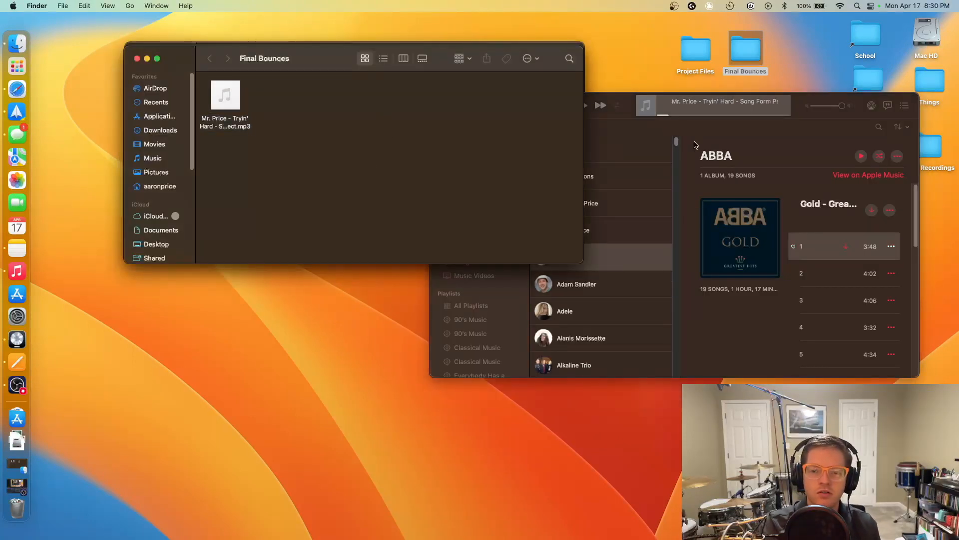
{"action": "left_click", "coordinate": [632, 119]}
{"action": "left_click", "coordinate": [453, 105]}
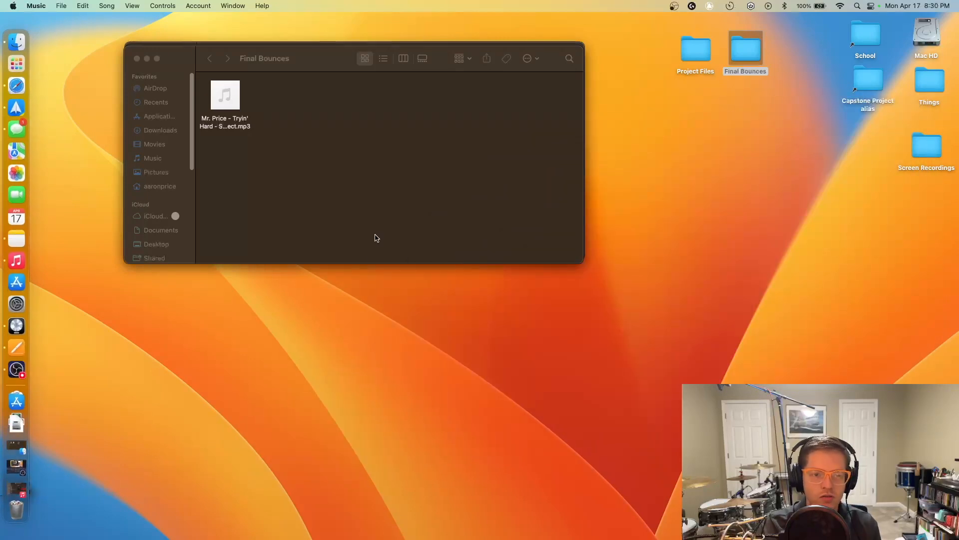
- Show Project Files beside Final Bounces, highlighting the project zip and the bounced MP3
{"action": "left_click_drag", "start_coordinate": [188, 74], "coordinate": [283, 162]}
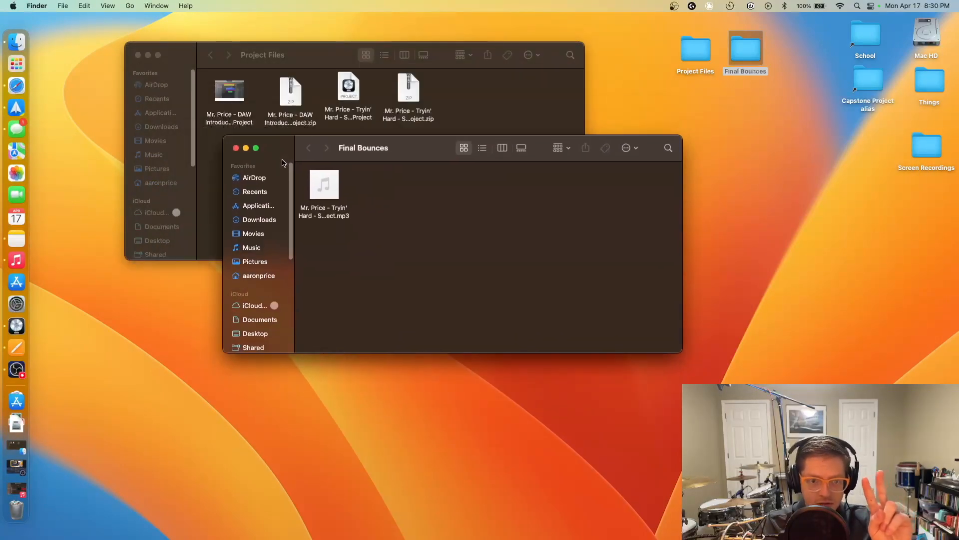
{"action": "left_click", "coordinate": [406, 89]}
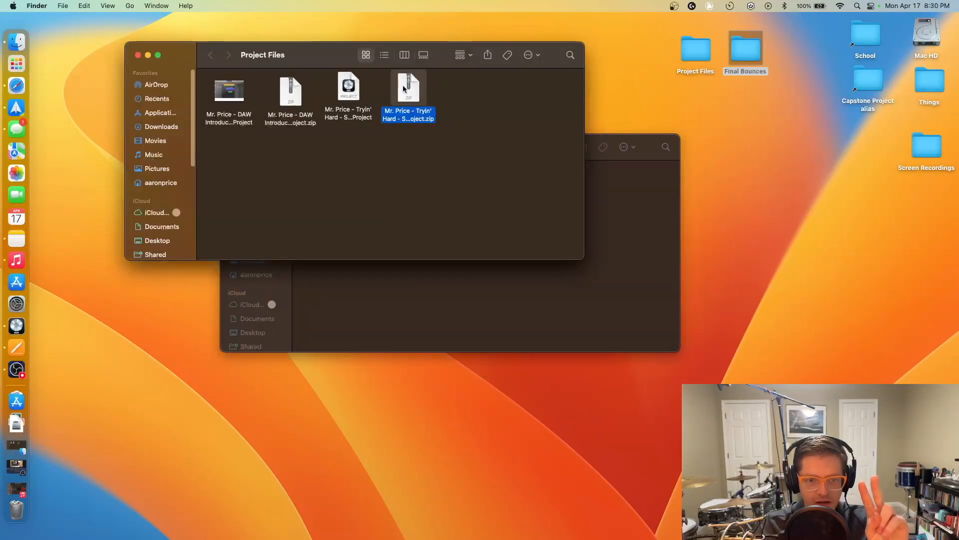
{"action": "left_click", "coordinate": [437, 297]}
{"action": "left_click", "coordinate": [325, 184]}
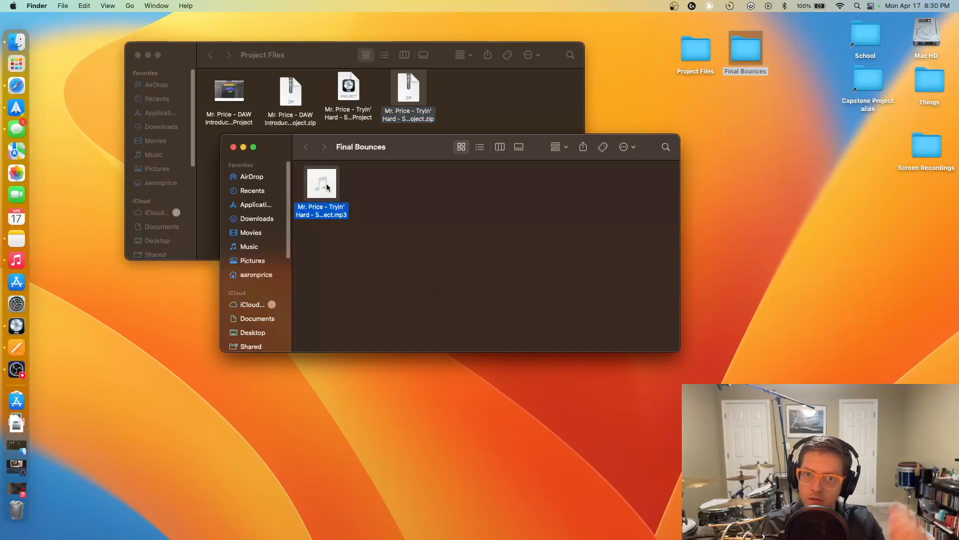